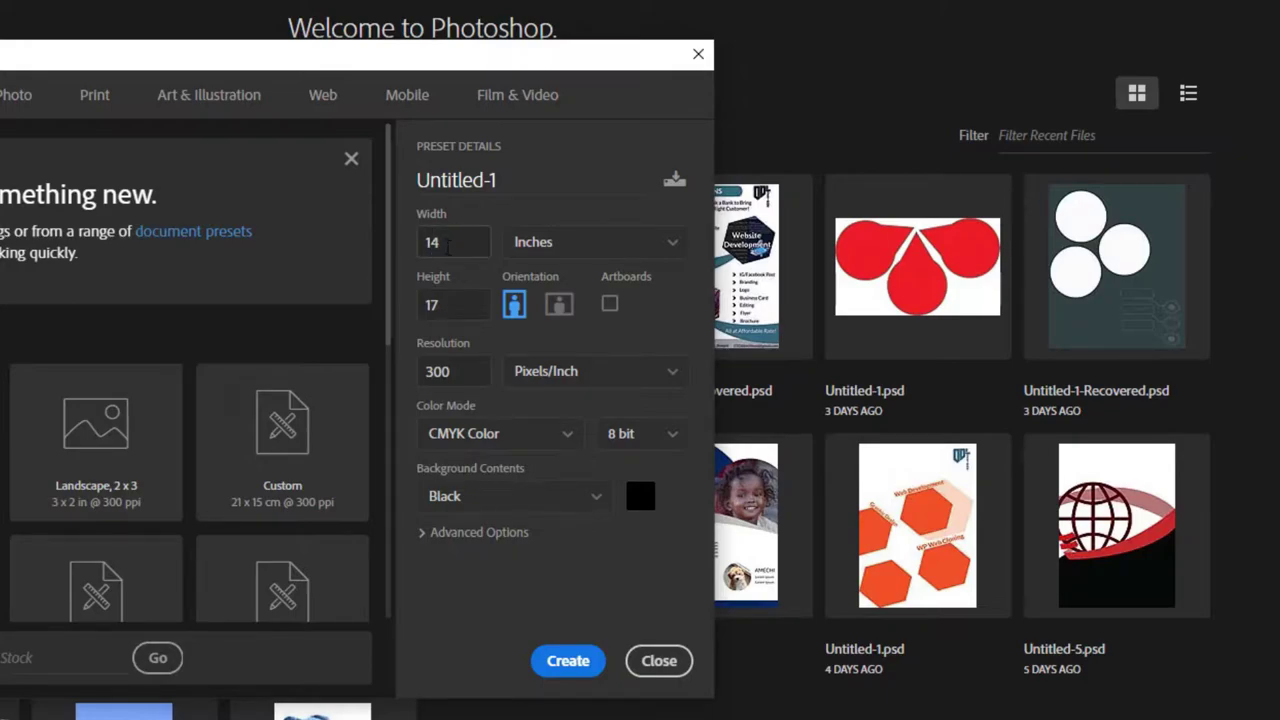
# Step: Create a document 14 in wide by 17 in tall, at 300 ppi, CMYK, with a White background
pyautogui.doubleClick(449, 246)
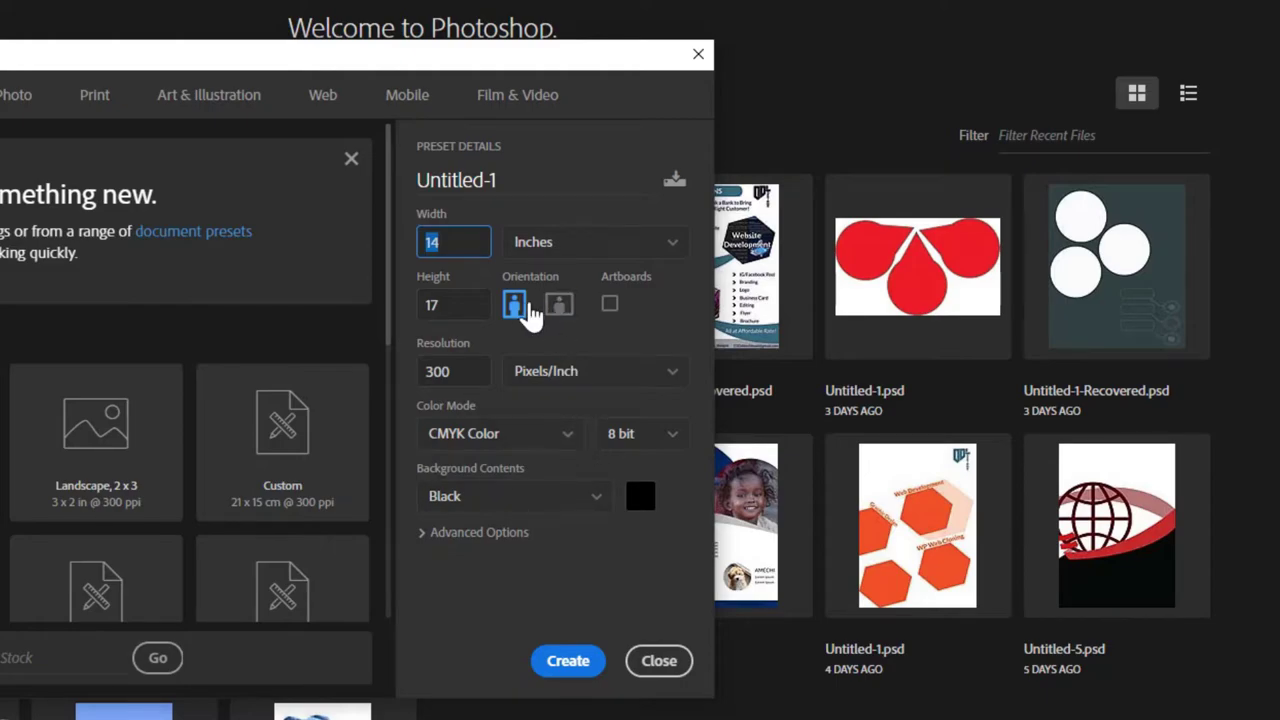
pyautogui.click(545, 496)
pyautogui.click(545, 522)
pyautogui.click(575, 661)
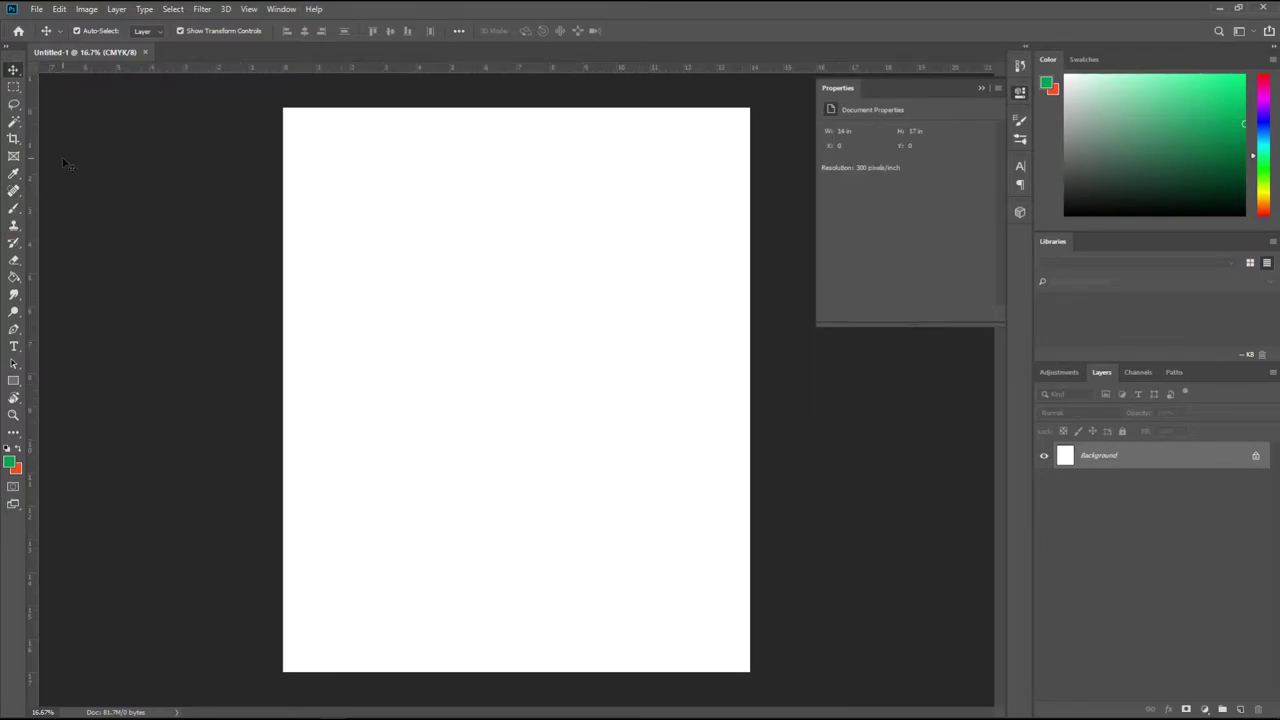
# Step: Draw a tall green rectangle on the page's left and duplicate it to the right
pyautogui.click(17, 385)
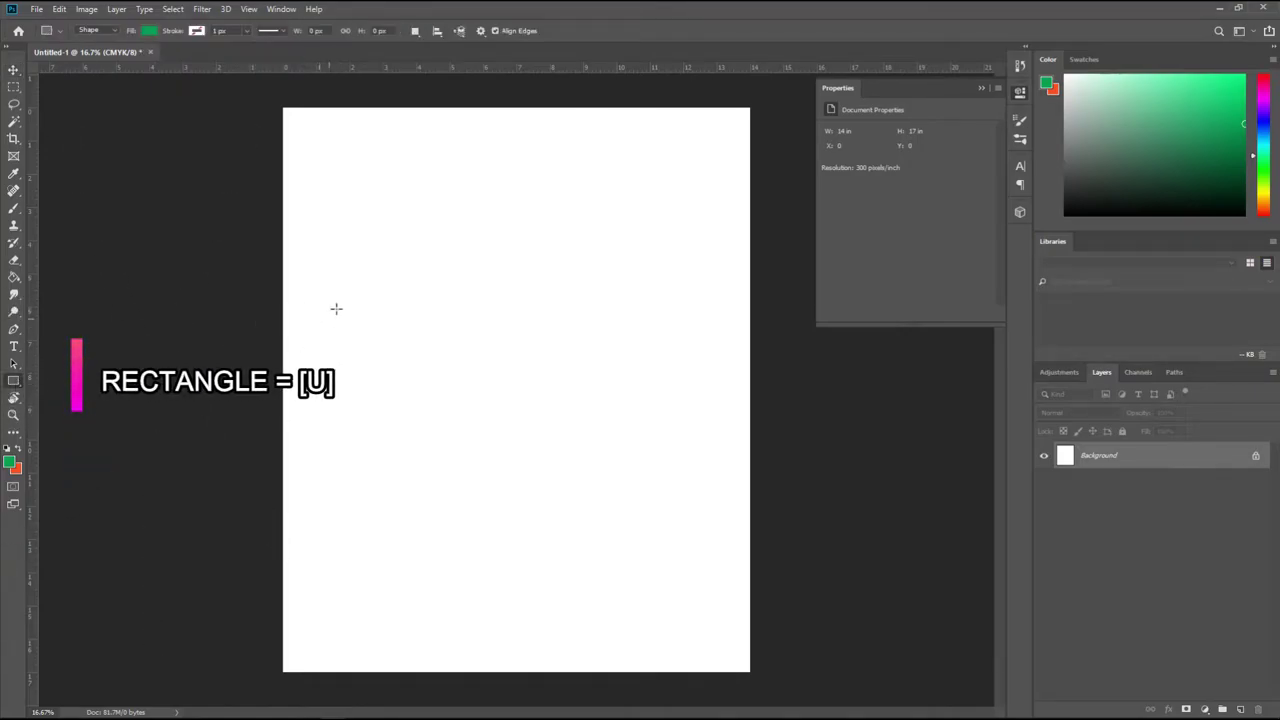
pyautogui.moveTo(343, 297); pyautogui.dragTo(431, 462)
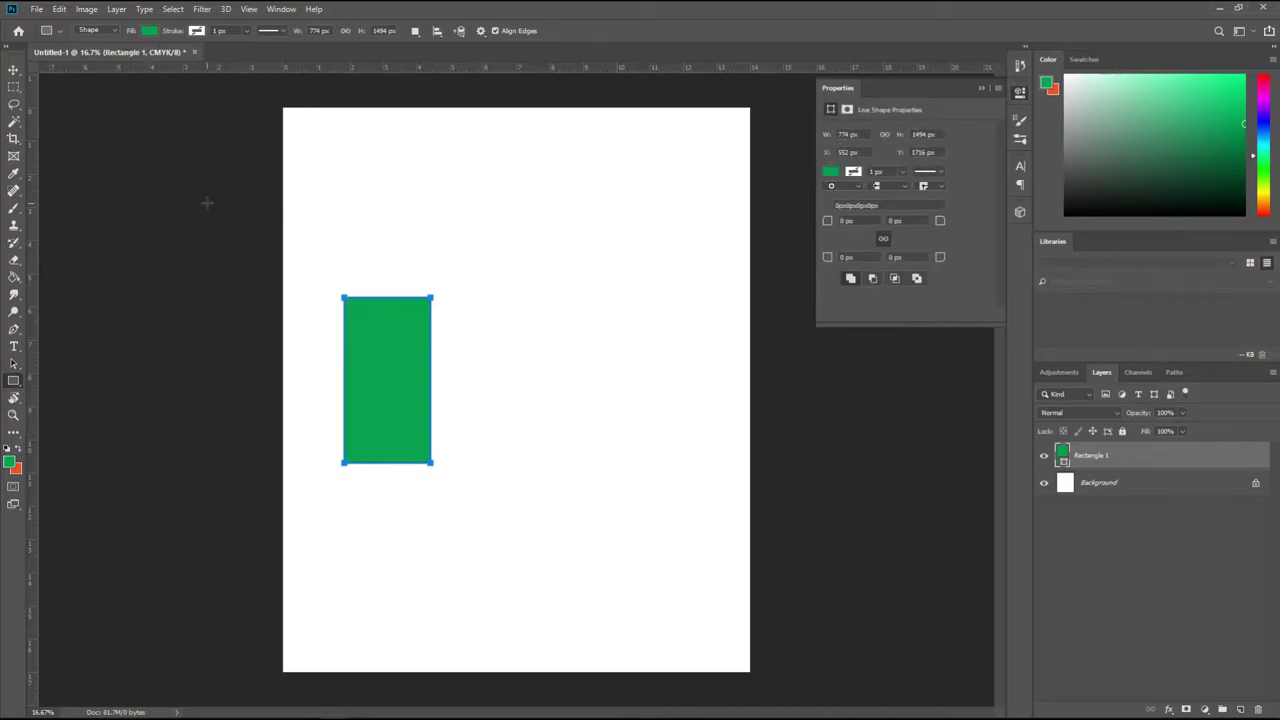
pyautogui.click(14, 70)
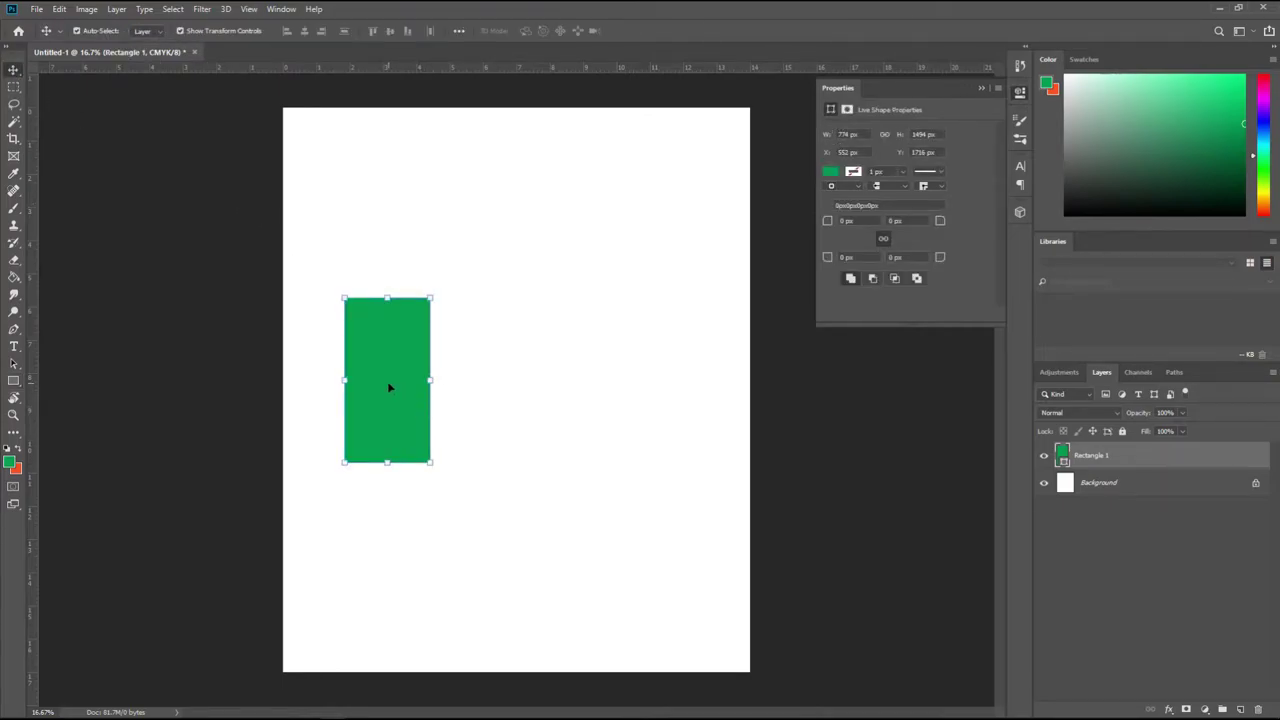
pyautogui.moveTo(390, 387); pyautogui.dragTo(593, 384)
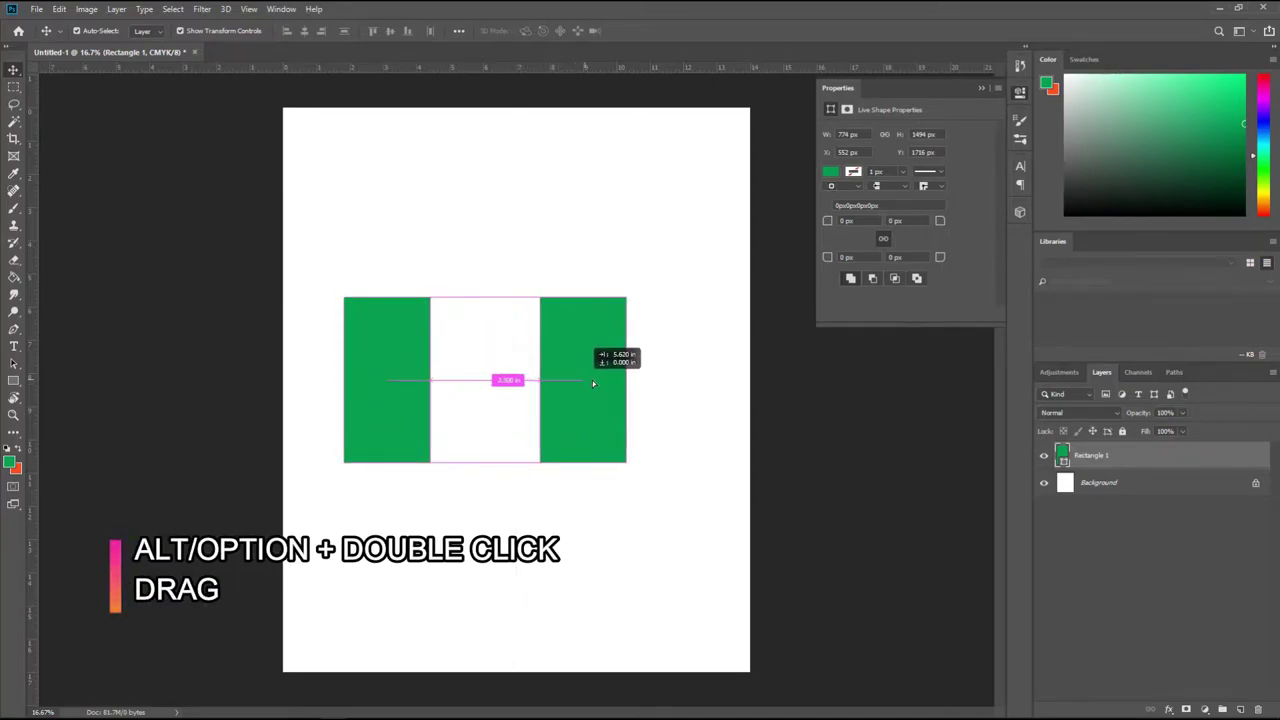
pyautogui.moveTo(593, 384); pyautogui.dragTo(585, 383)
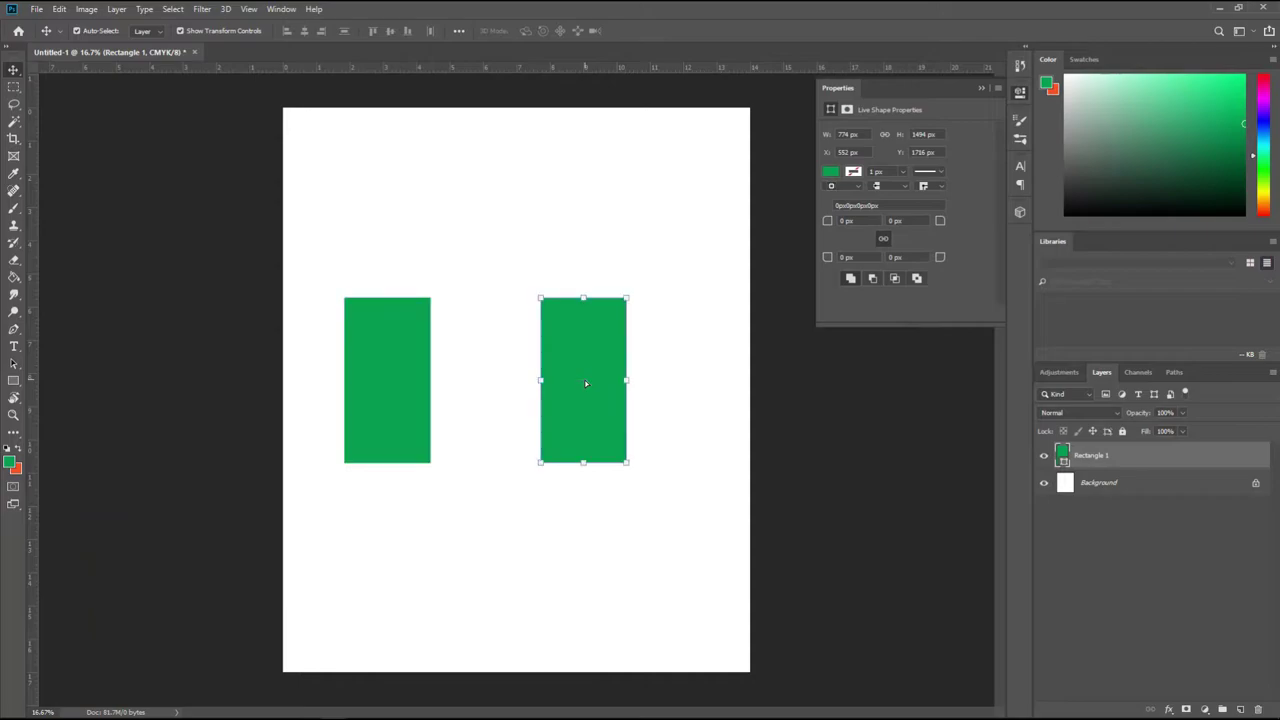
# Step: Group both green rectangle layers into Group 1 and close up the gap between them
pyautogui.click(377, 376)
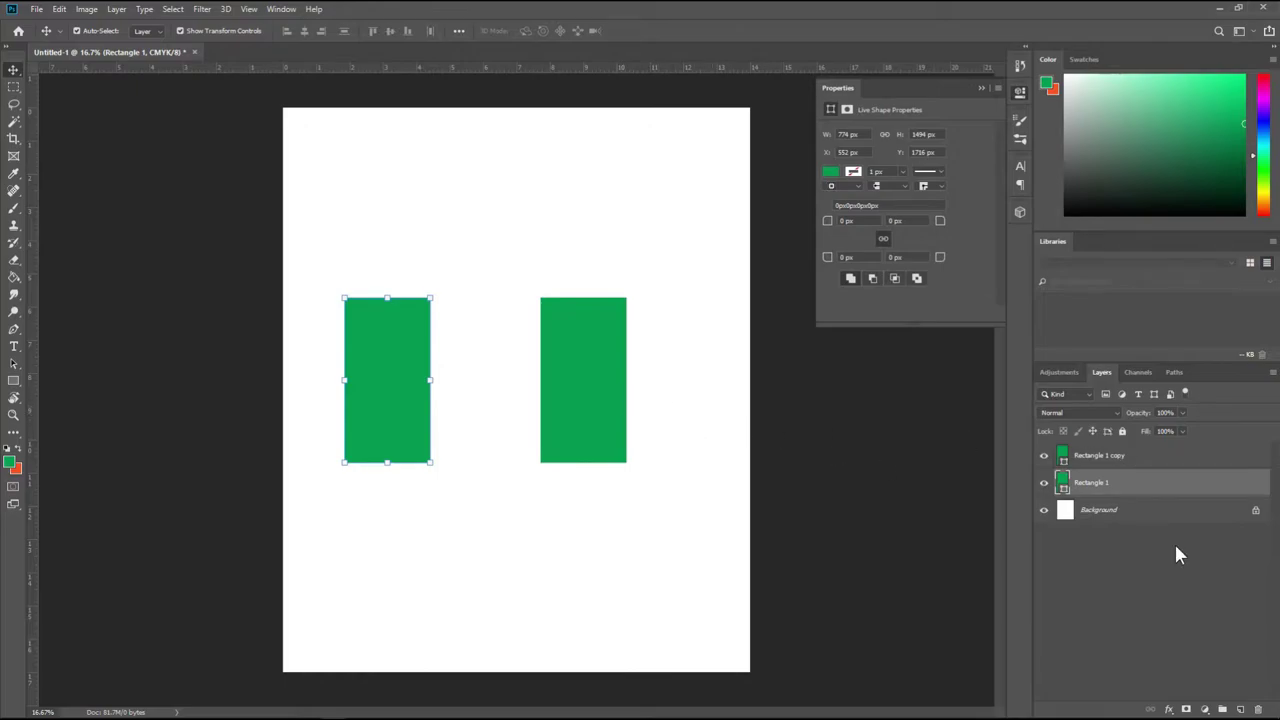
pyautogui.keyDown('ctrl'); pyautogui.click(1151, 458); pyautogui.keyUp('ctrl')
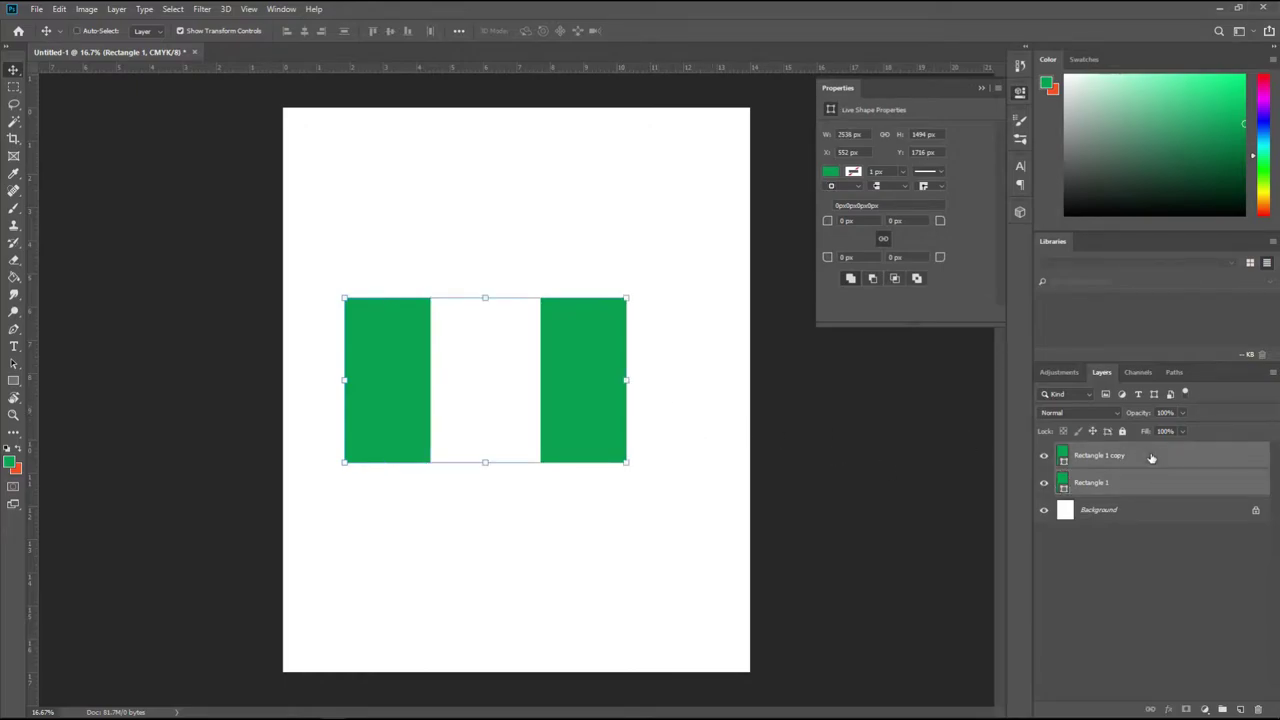
pyautogui.hotkey('ctrl', 'g')
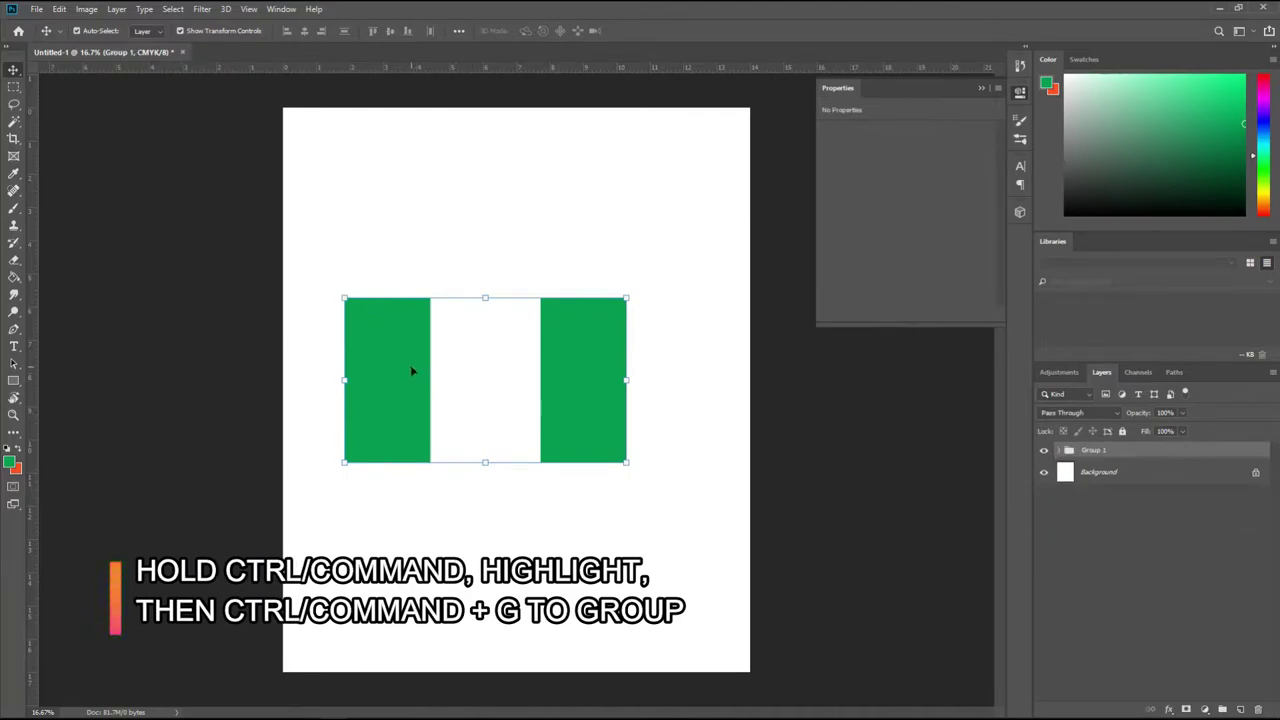
pyautogui.moveTo(414, 372); pyautogui.dragTo(454, 374)
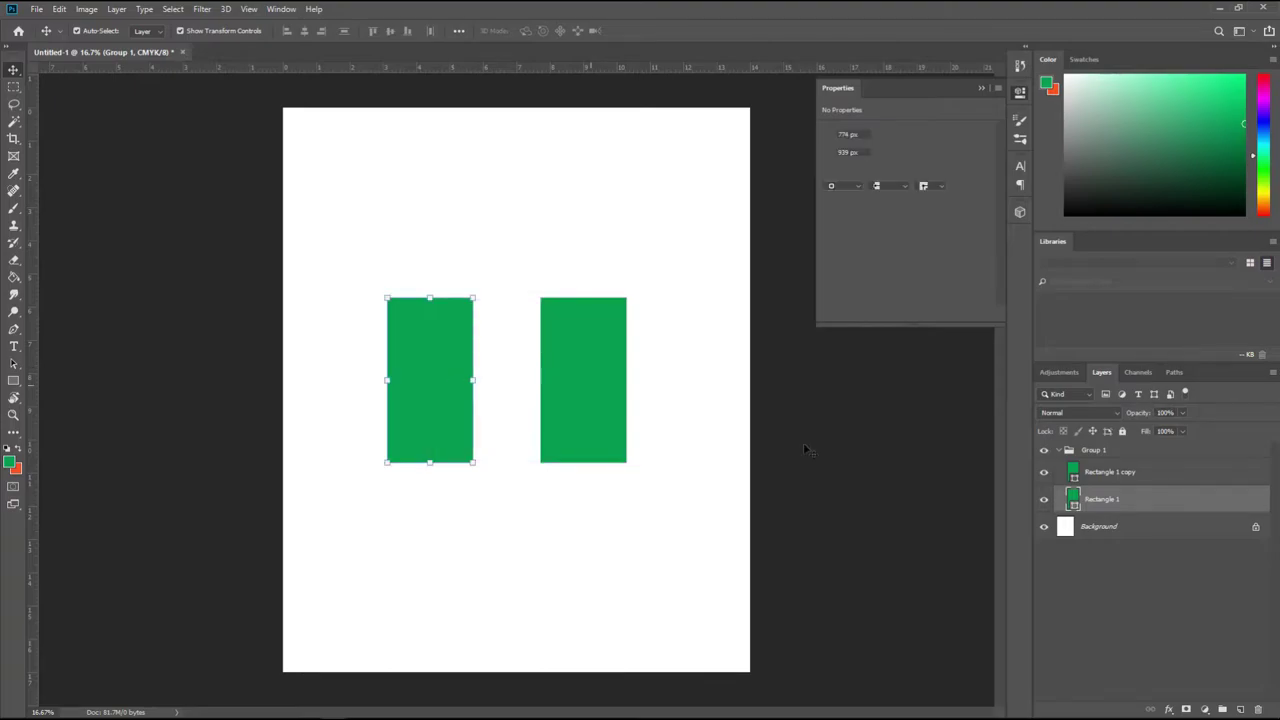
pyautogui.click(1063, 453)
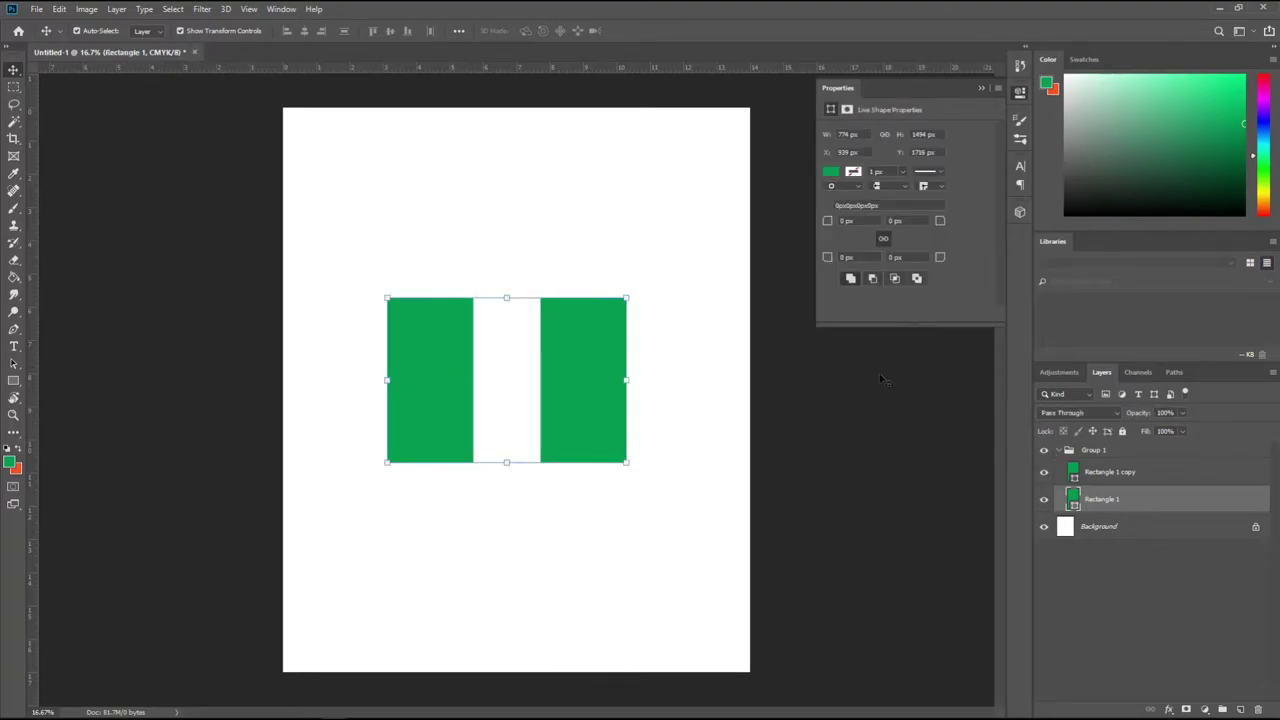
pyautogui.click(427, 213)
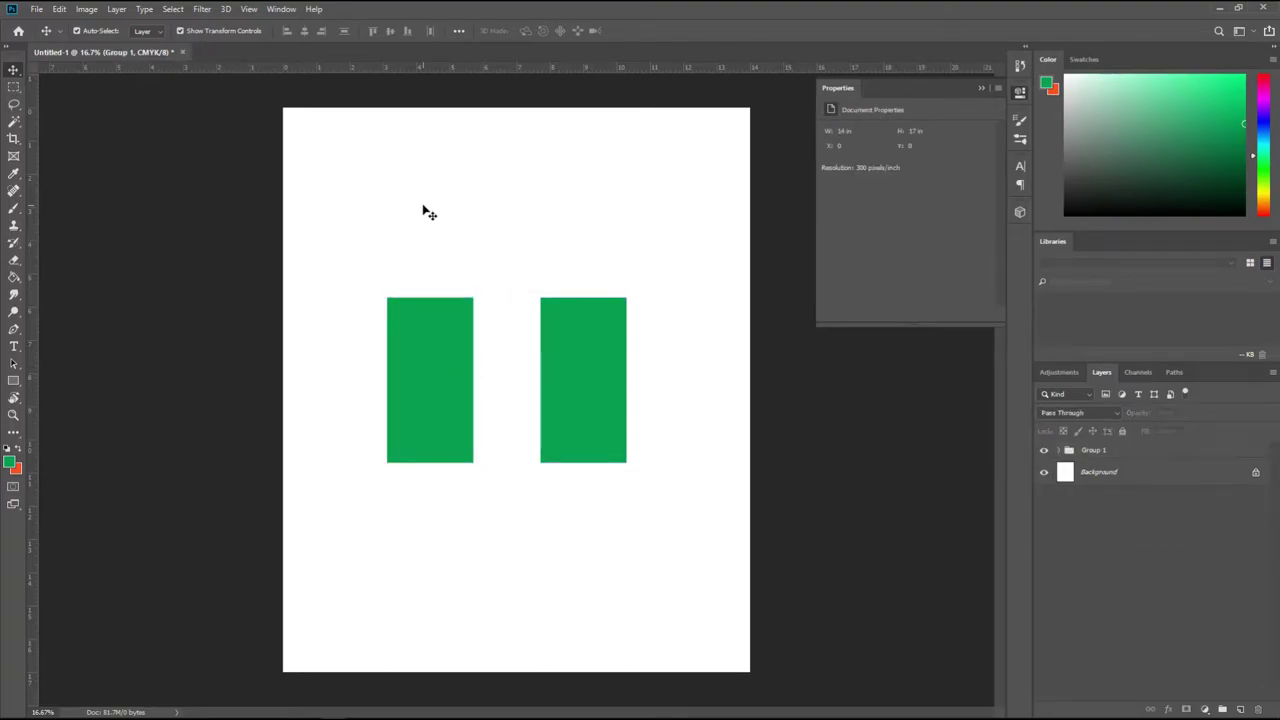
# Step: Place the red fist PNG as an embedded image and roughly shrink it over the flag
pyautogui.click(35, 10)
pyautogui.moveTo(52, 190)
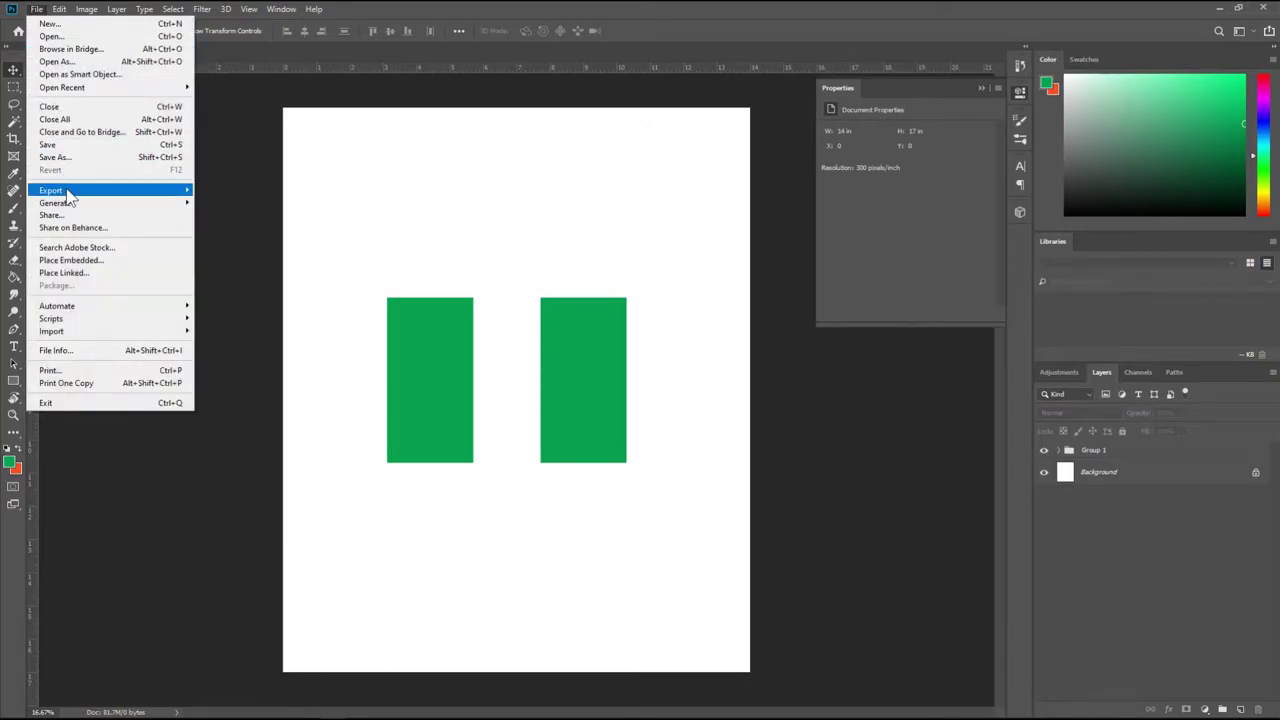
pyautogui.click(80, 259)
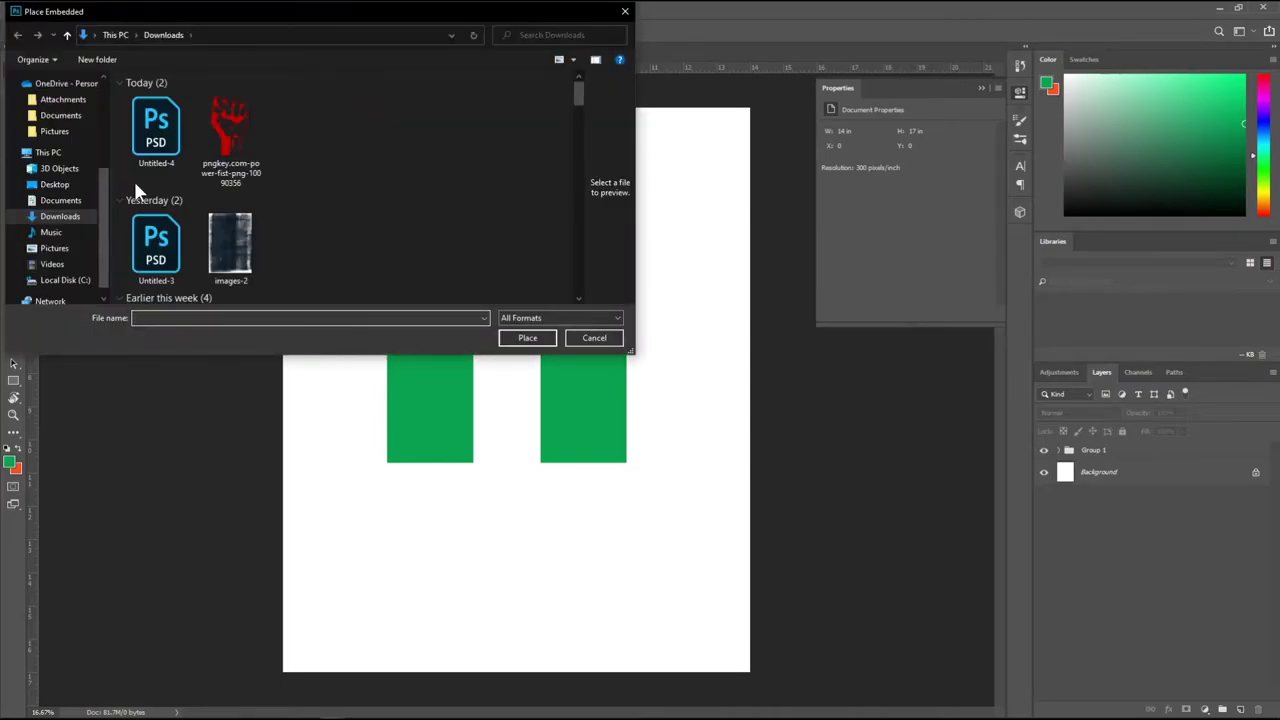
pyautogui.doubleClick(226, 132)
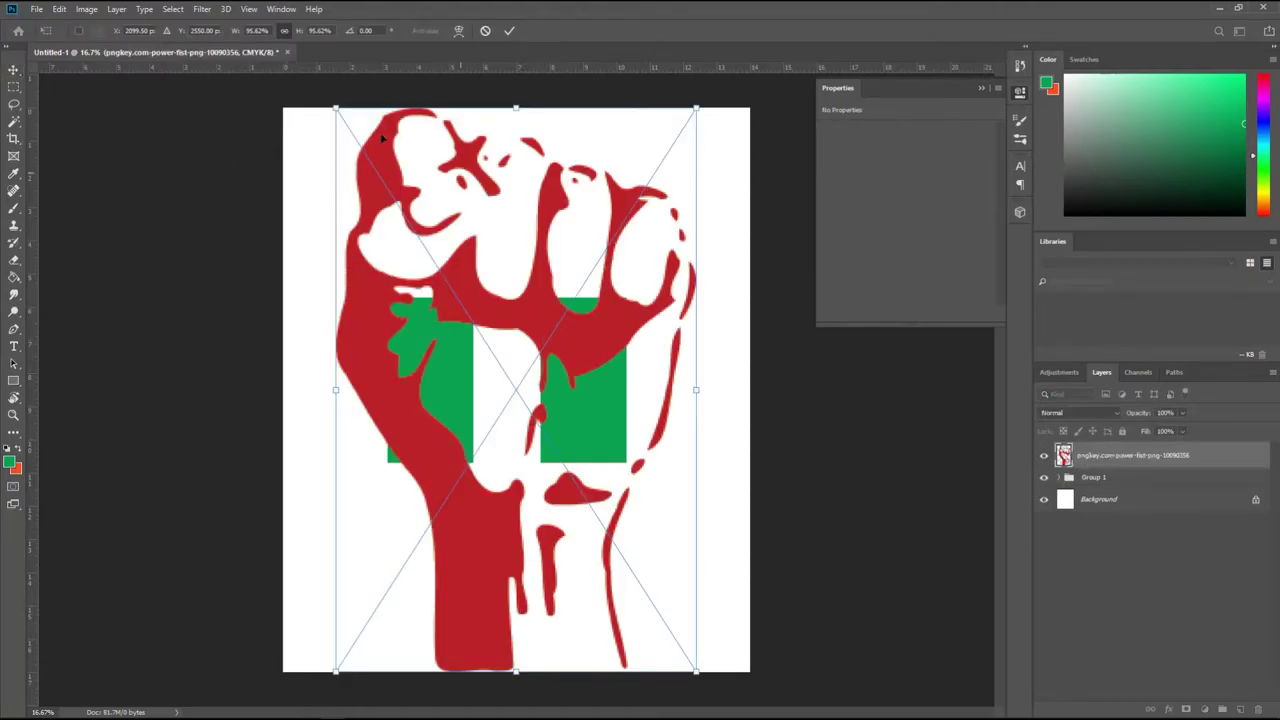
pyautogui.moveTo(336, 108)
pyautogui.mouseDown()
pyautogui.moveTo(412, 200)
pyautogui.moveTo(486, 343)
pyautogui.mouseUp()
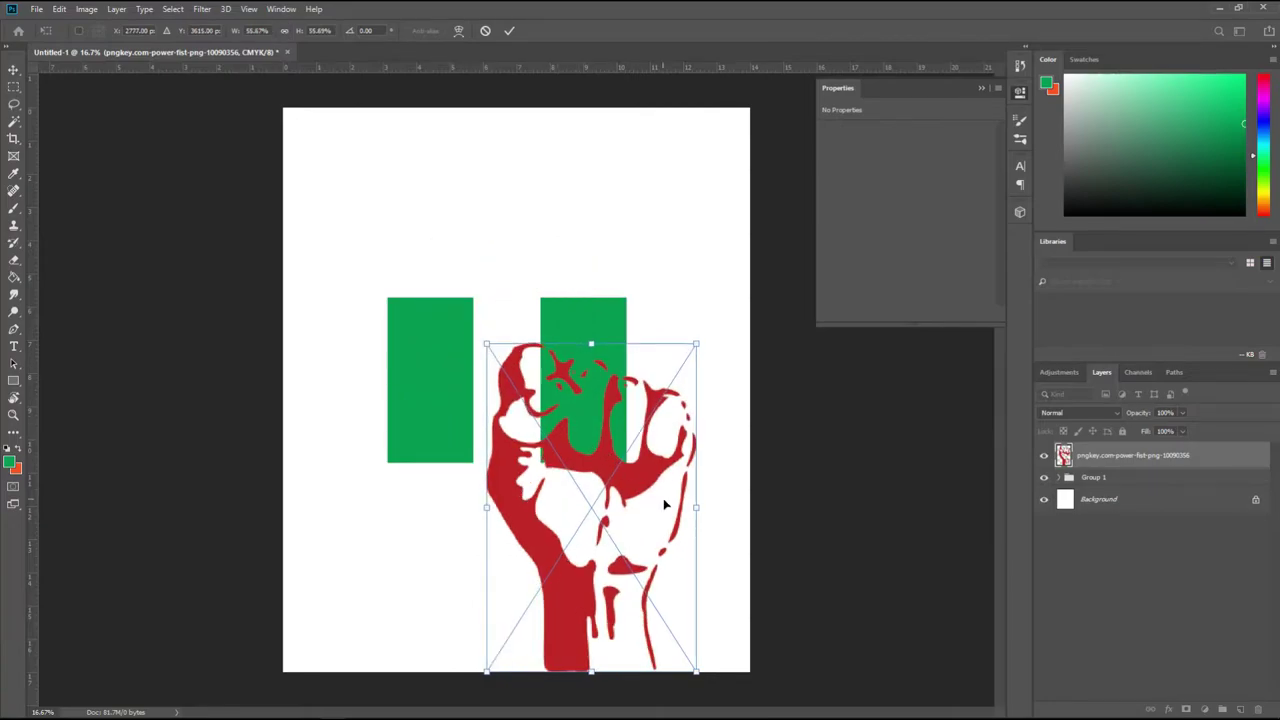
pyautogui.moveTo(628, 500); pyautogui.dragTo(546, 331)
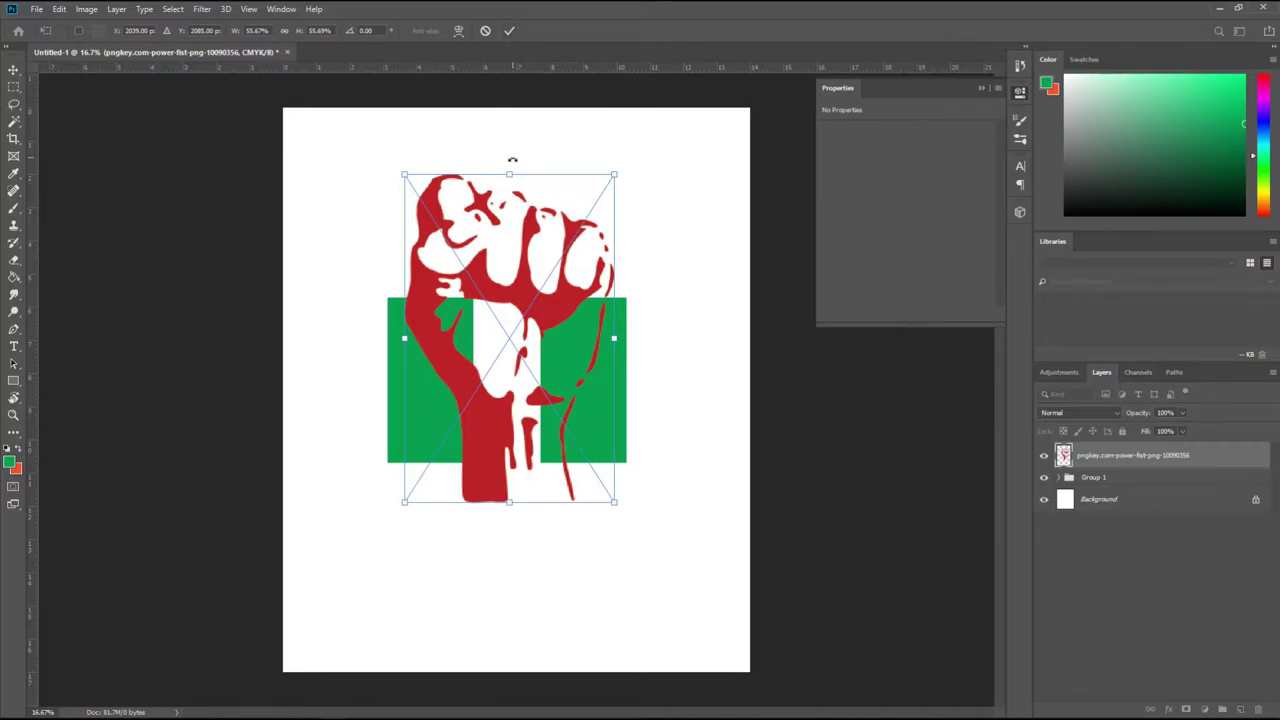
# Step: Fine-tune the fist's scale and position so it fits the white stripe between the bars
pyautogui.moveTo(510, 174); pyautogui.dragTo(538, 318)
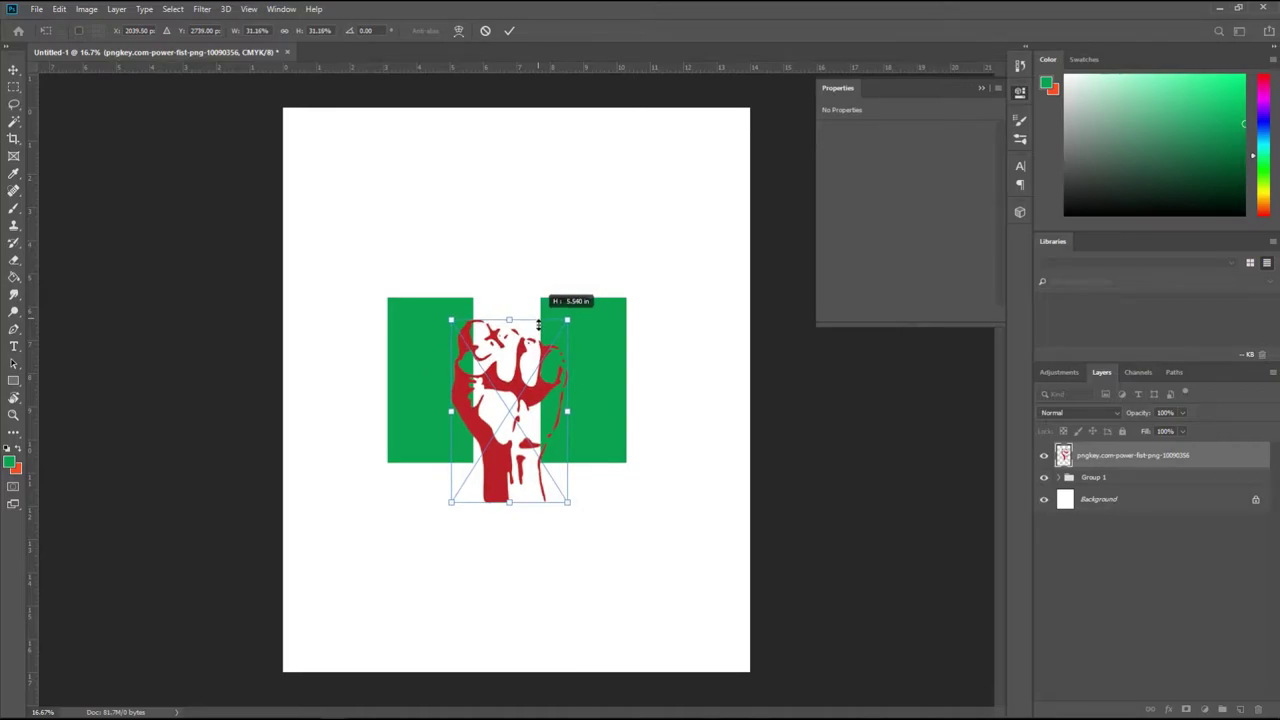
pyautogui.moveTo(538, 318); pyautogui.dragTo(539, 326)
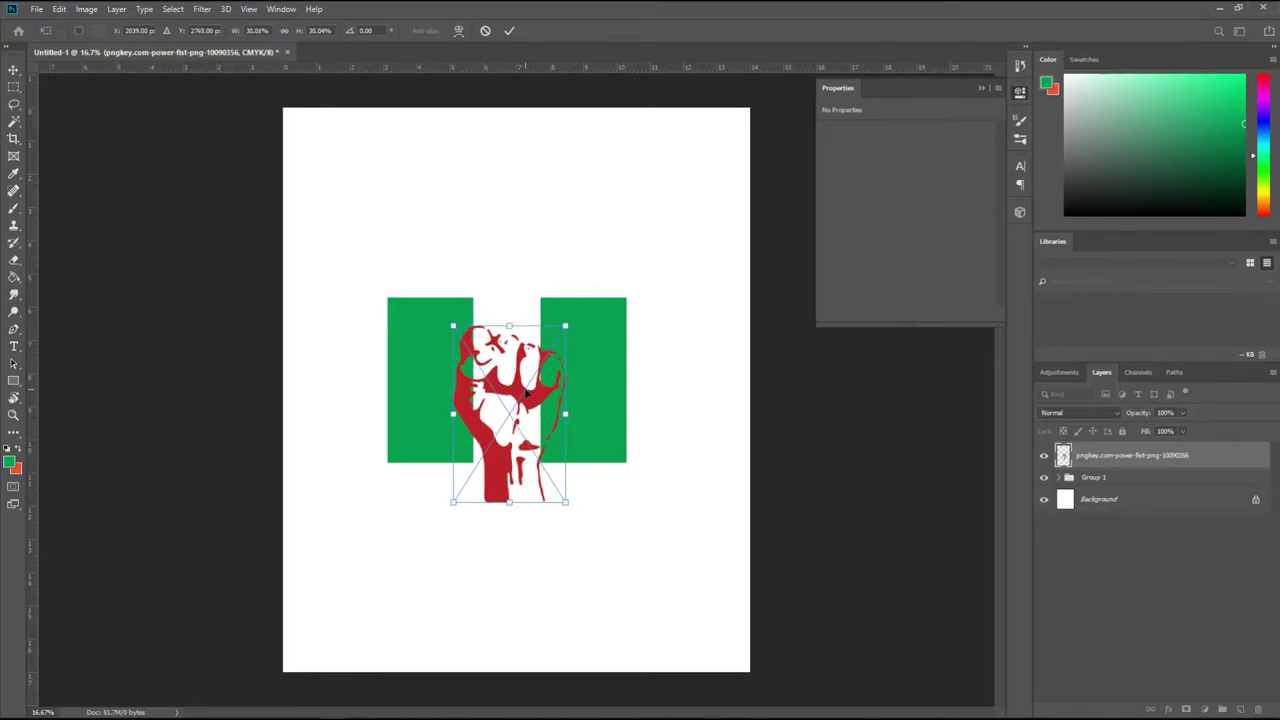
pyautogui.rightClick(524, 352)
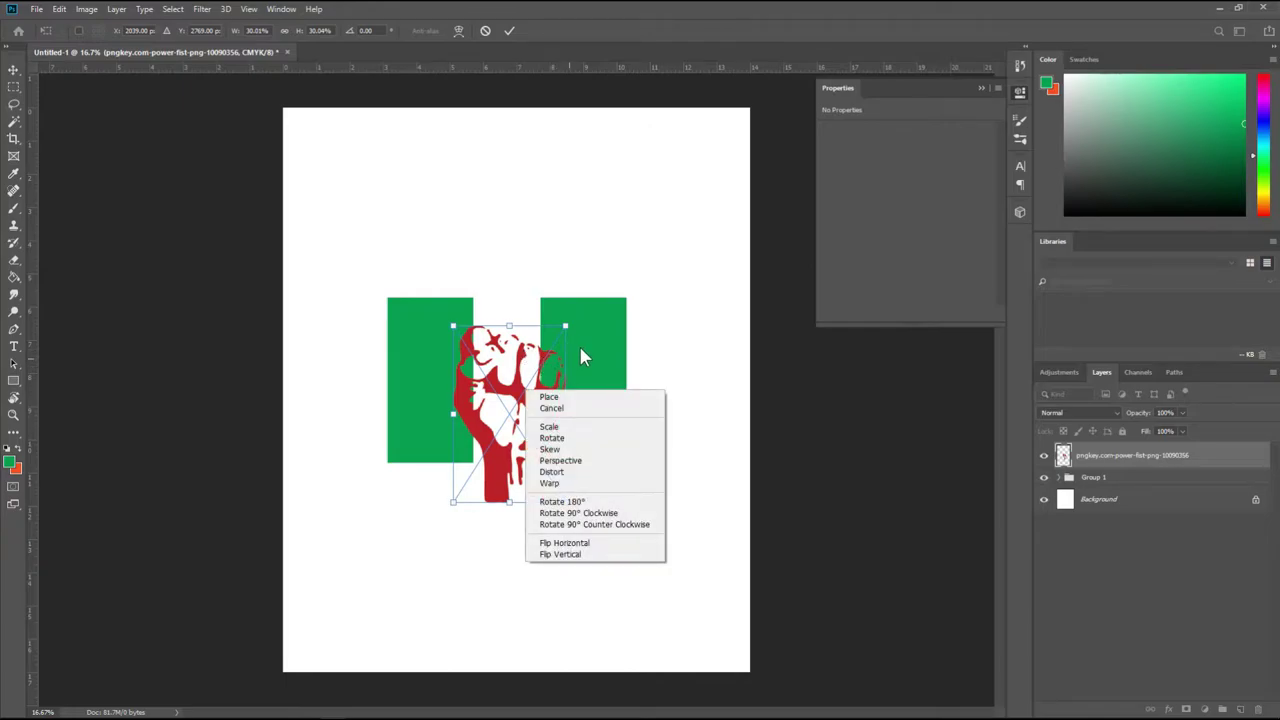
pyautogui.click(579, 344)
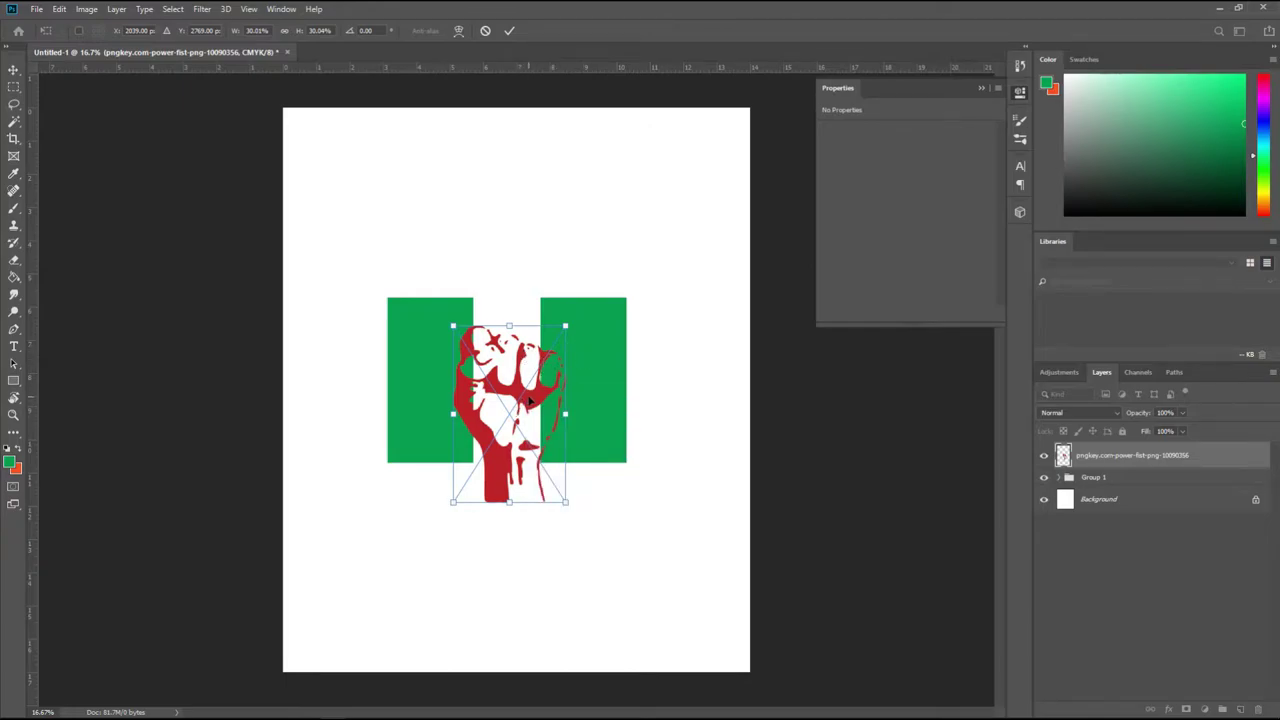
pyautogui.moveTo(529, 400); pyautogui.dragTo(534, 372)
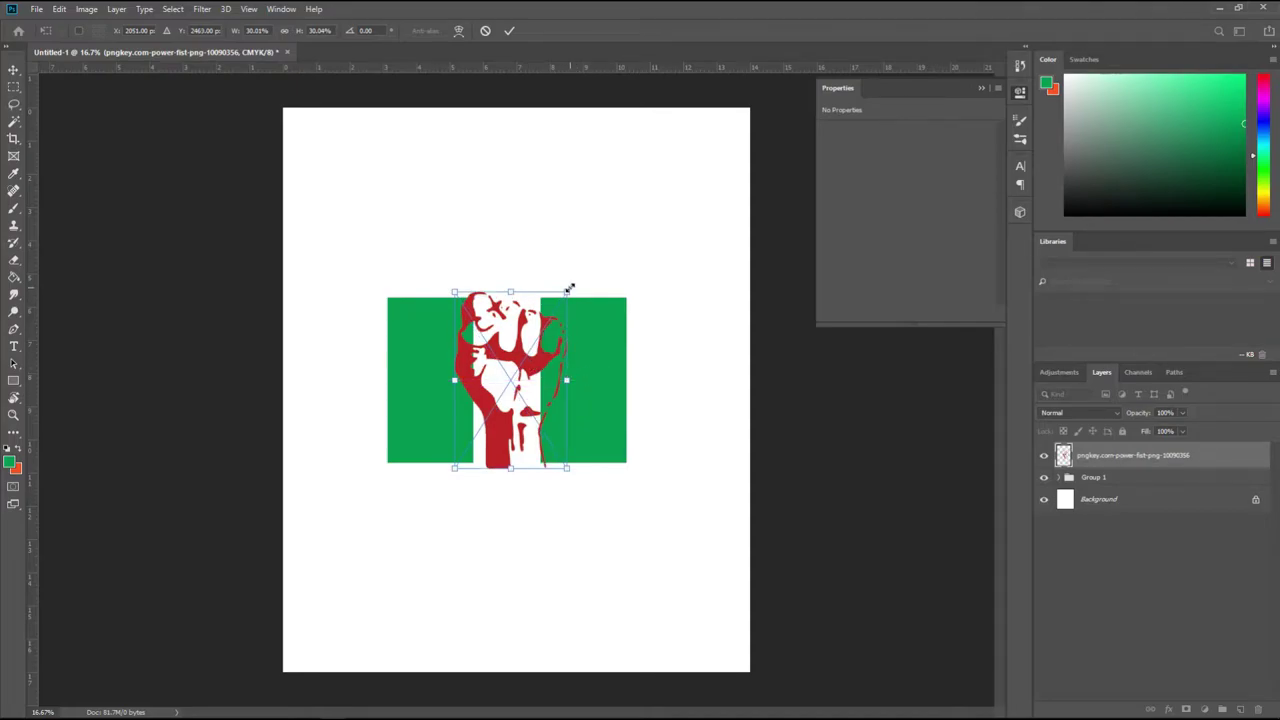
pyautogui.moveTo(568, 292); pyautogui.dragTo(565, 298)
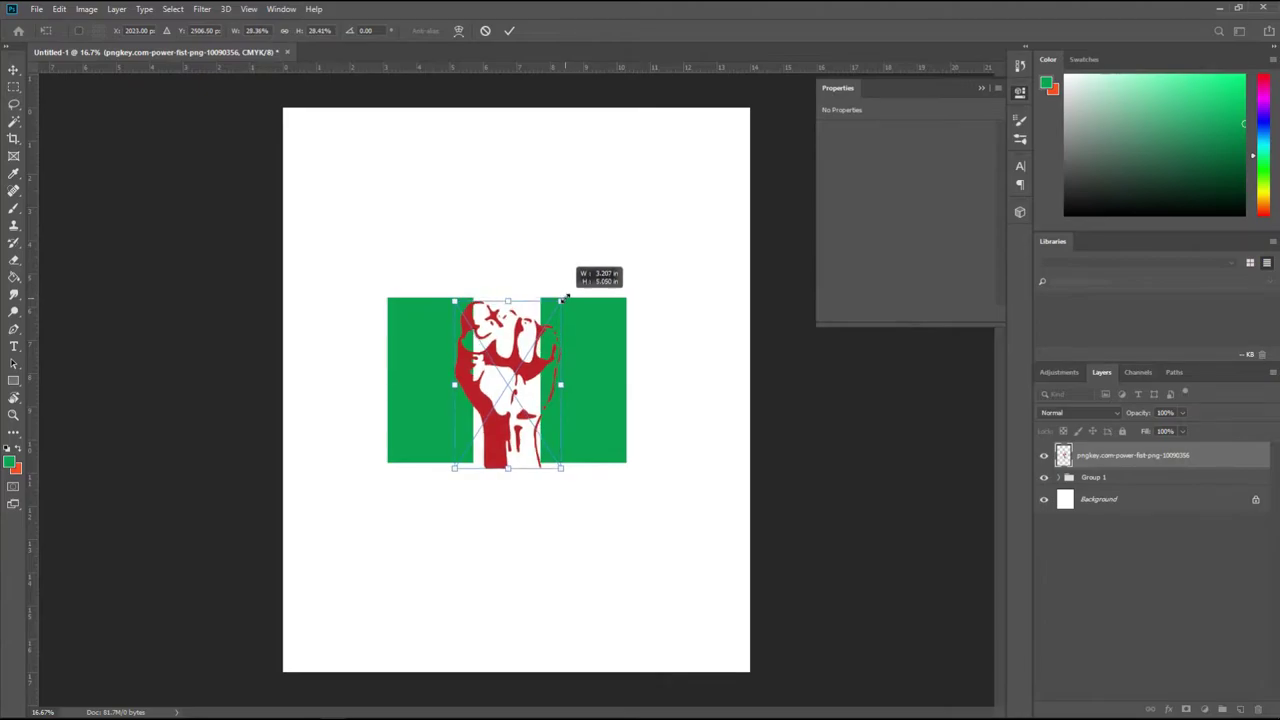
pyautogui.moveTo(565, 298); pyautogui.dragTo(563, 298)
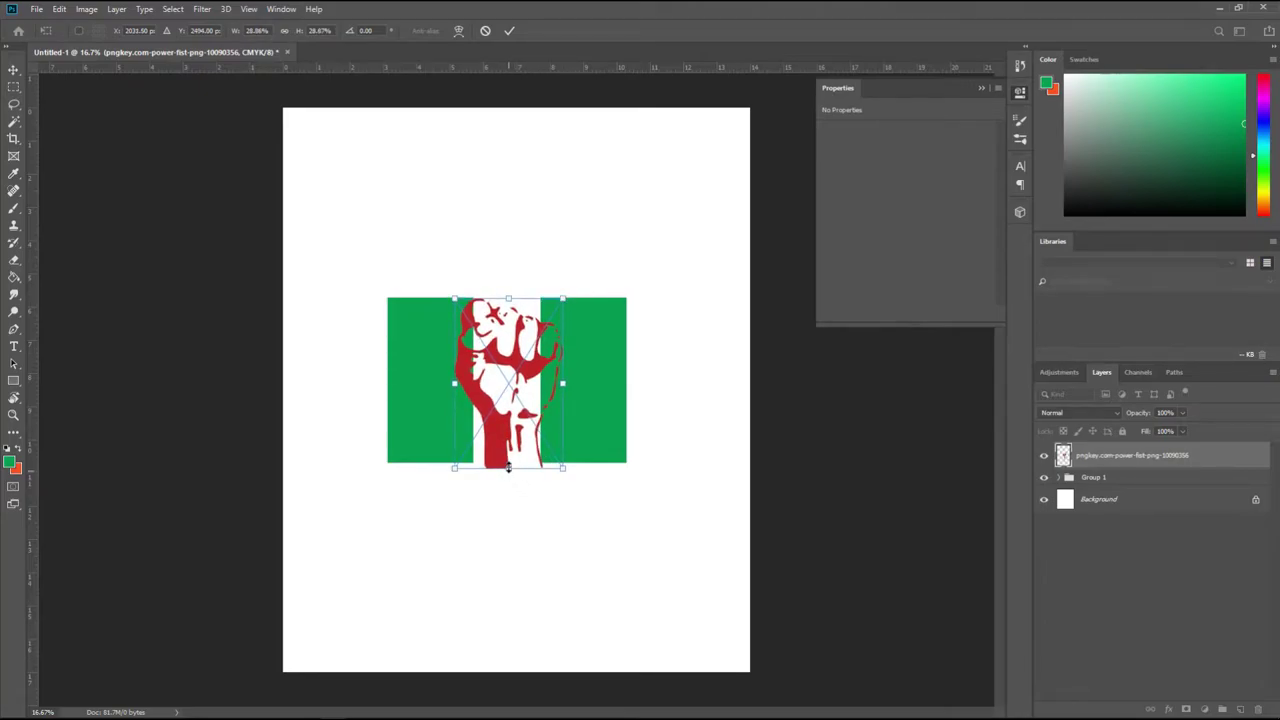
pyautogui.moveTo(508, 467); pyautogui.dragTo(508, 463)
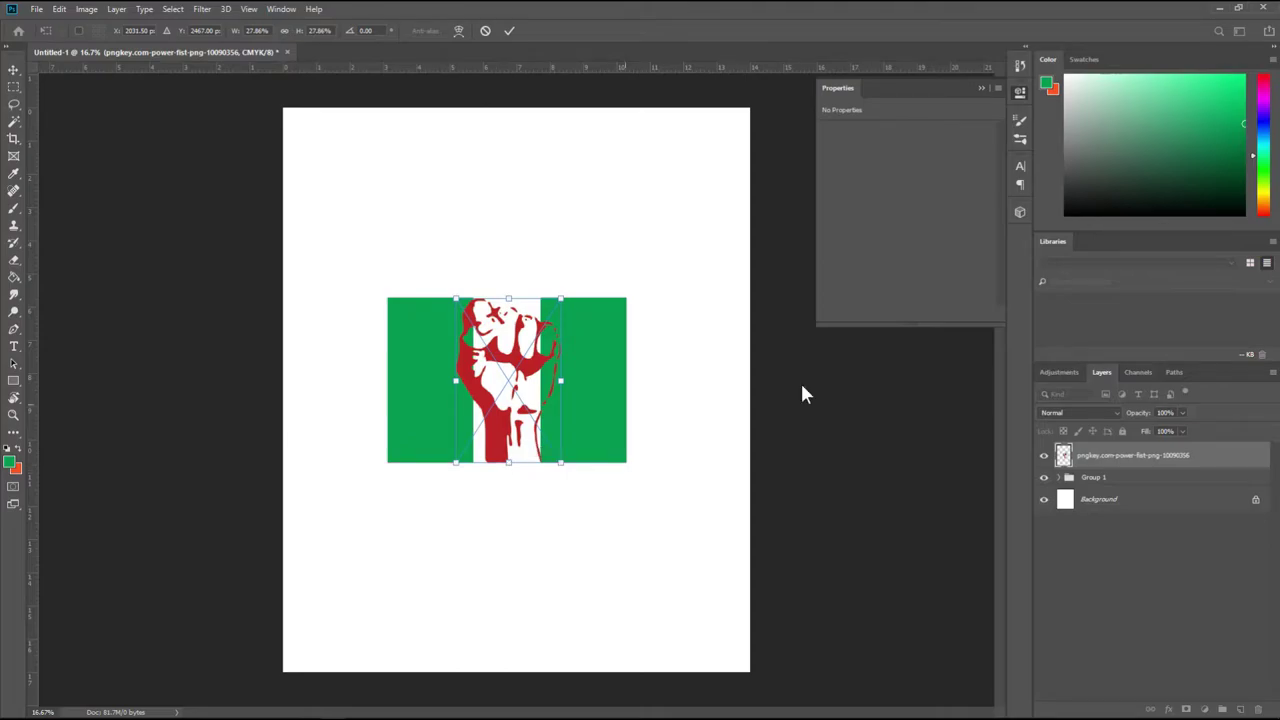
# Step: Commit the fist placement and spread the two green bars further apart
pyautogui.click(508, 32)
pyautogui.click(413, 402)
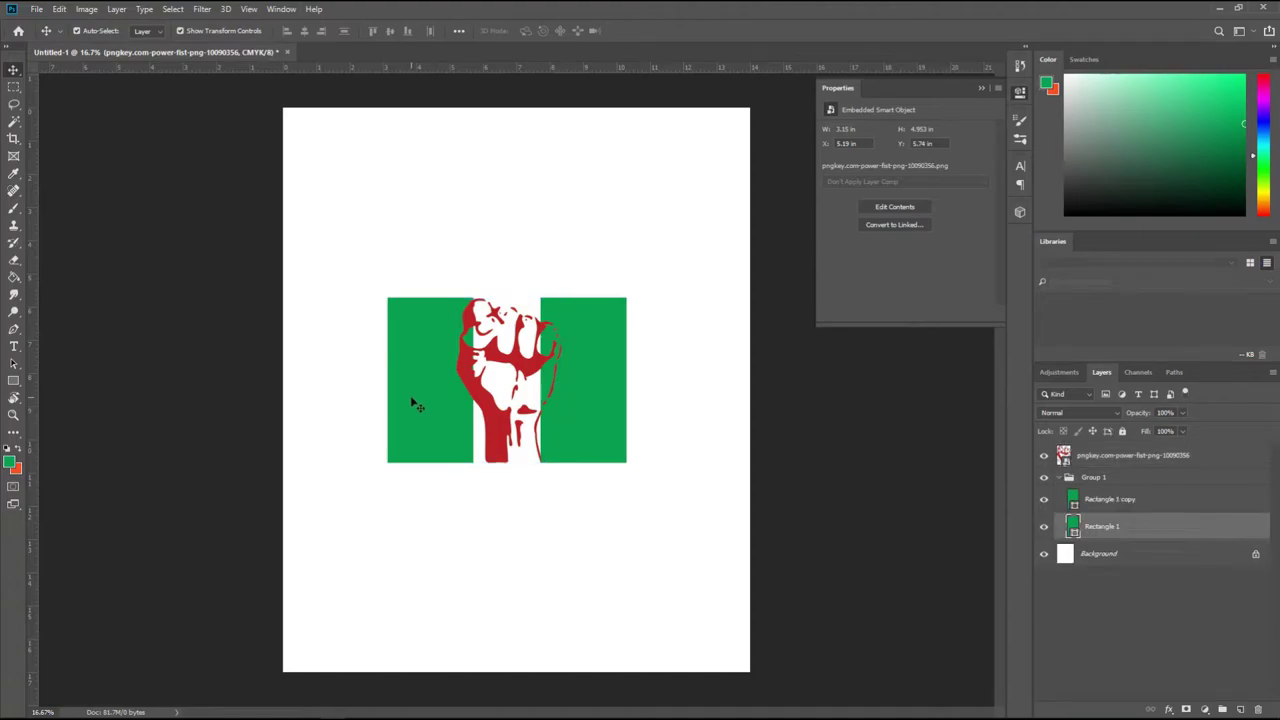
pyautogui.press('Left')
pyautogui.press('Left')
pyautogui.press('Left')
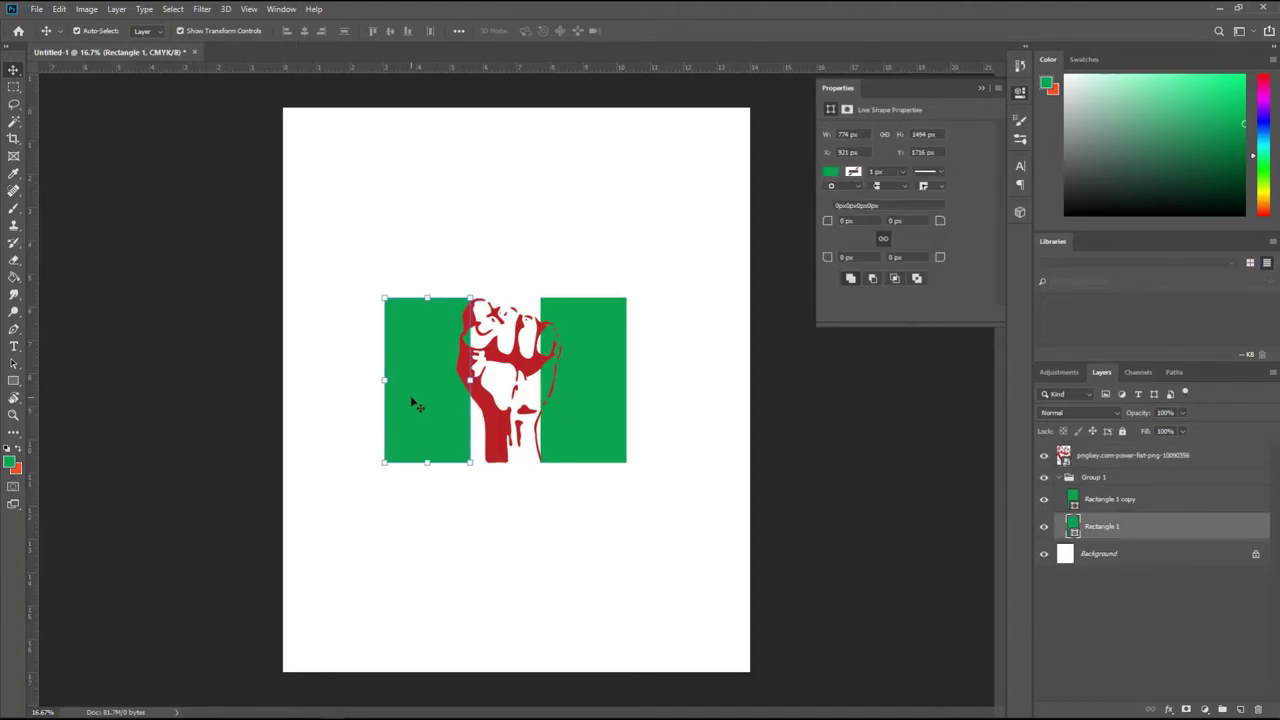
pyautogui.press('Left')
pyautogui.press('Left')
pyautogui.press('Left')
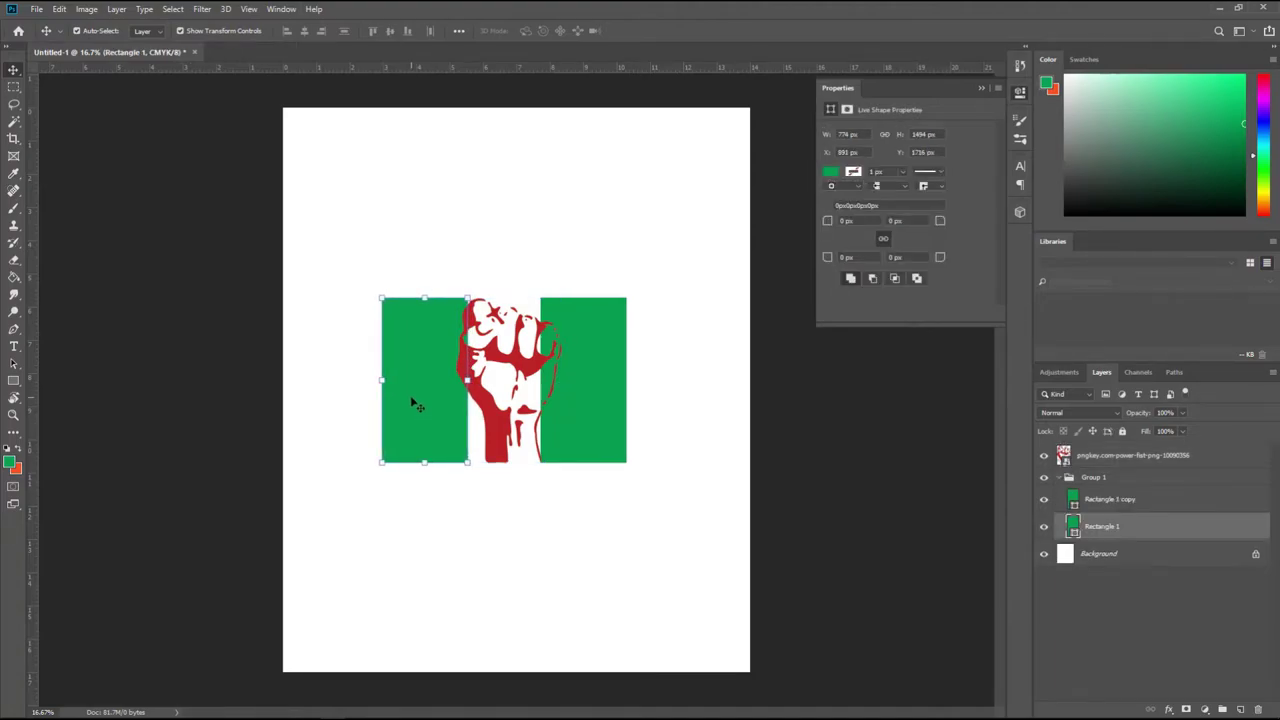
pyautogui.moveTo(413, 402); pyautogui.dragTo(398, 398)
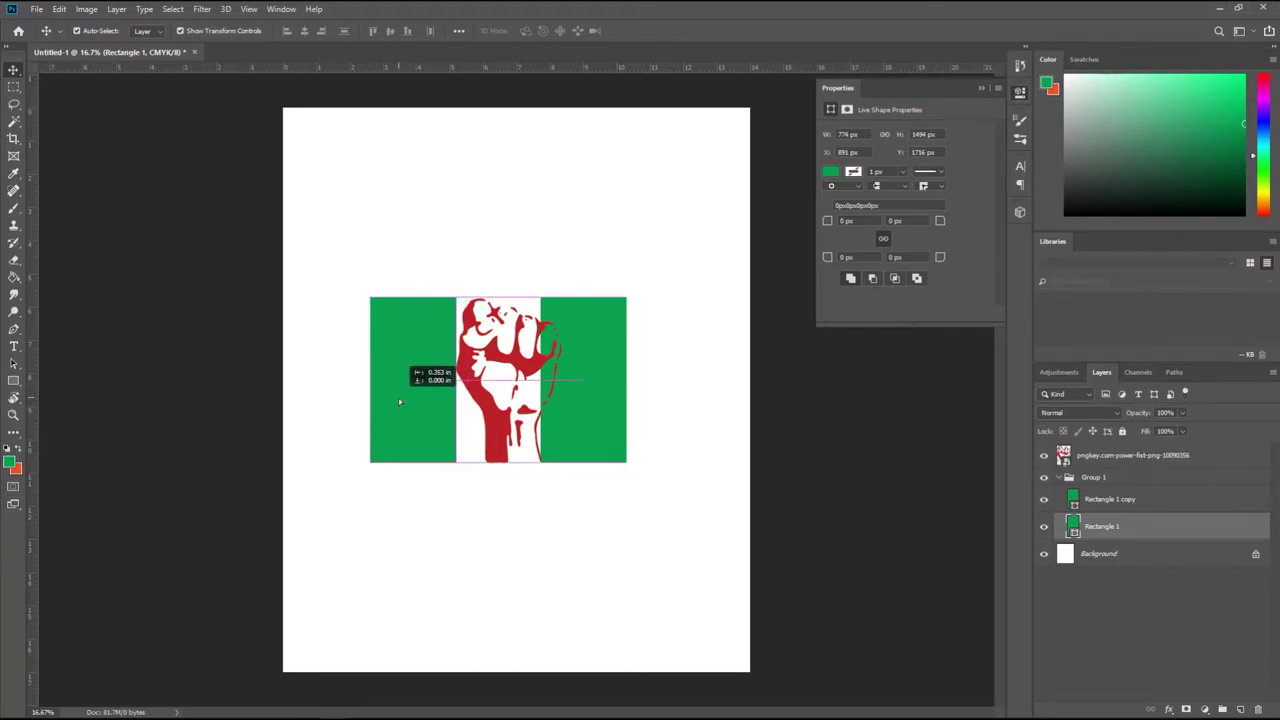
pyautogui.click(595, 410)
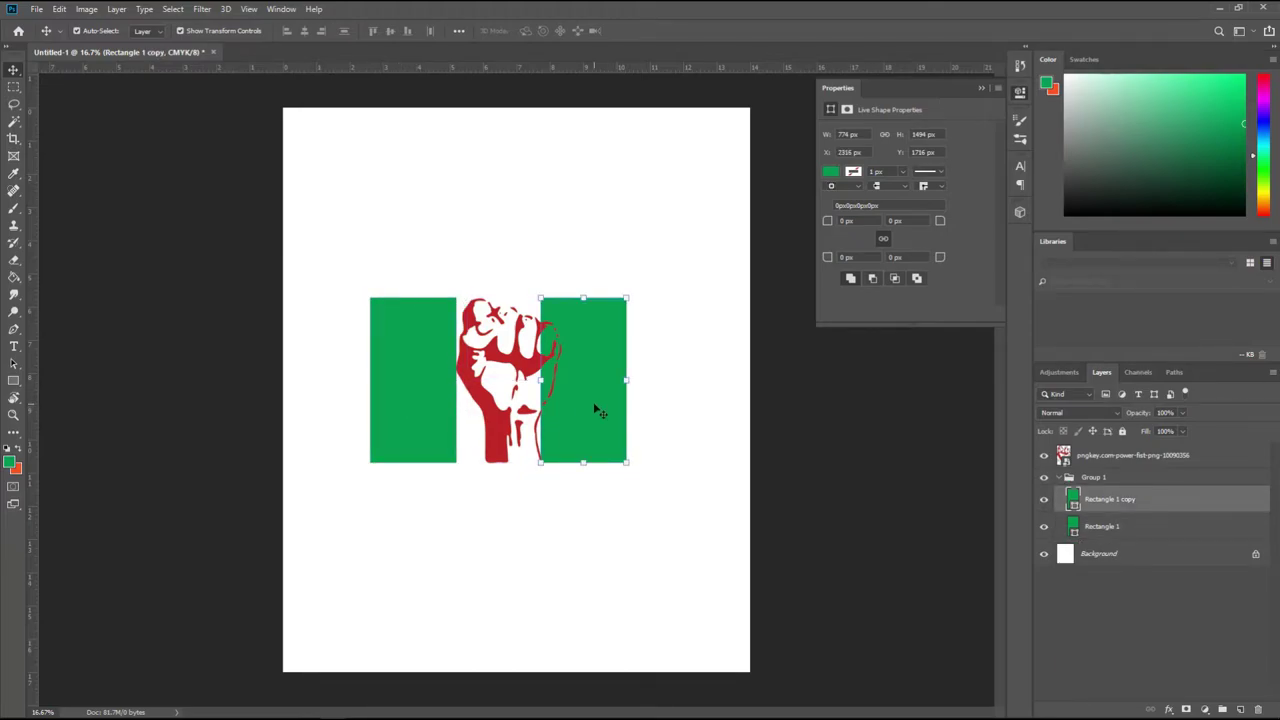
pyautogui.moveTo(594, 407); pyautogui.dragTo(617, 405)
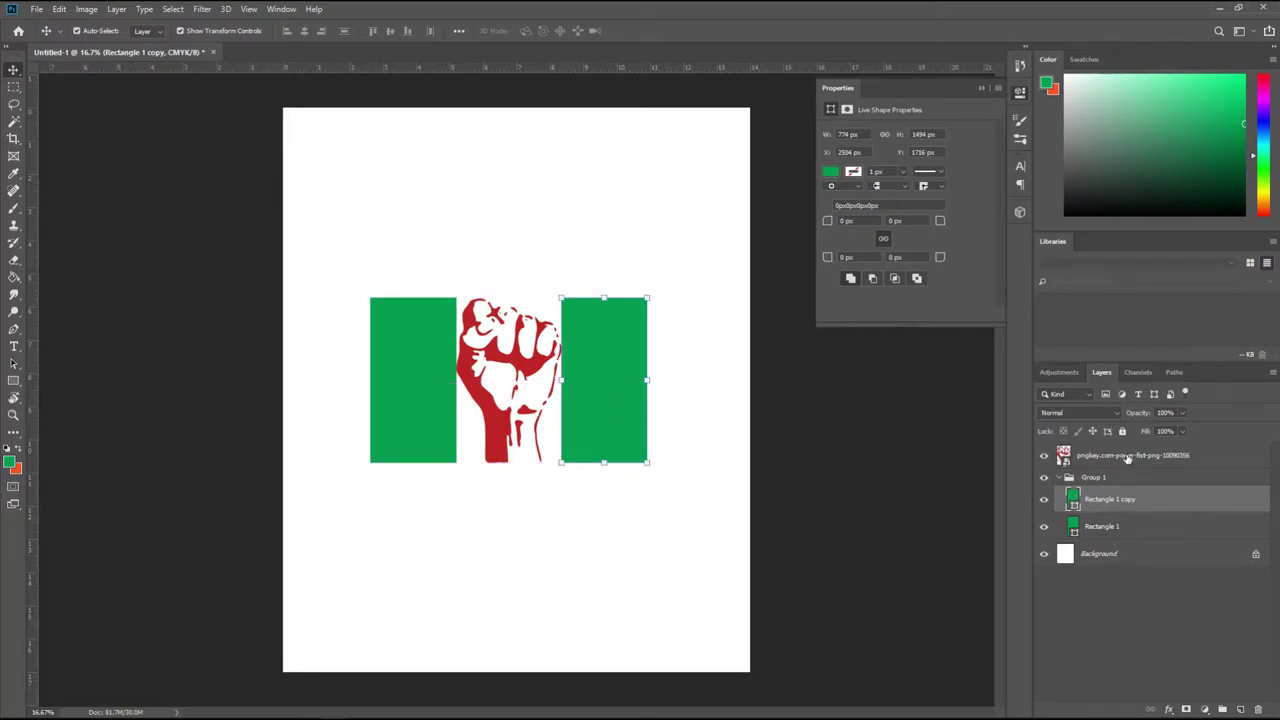
# Step: Move the fist layer into Group 1 between the bars and rename the group 'flag'
pyautogui.moveTo(1211, 453); pyautogui.dragTo(1209, 480)
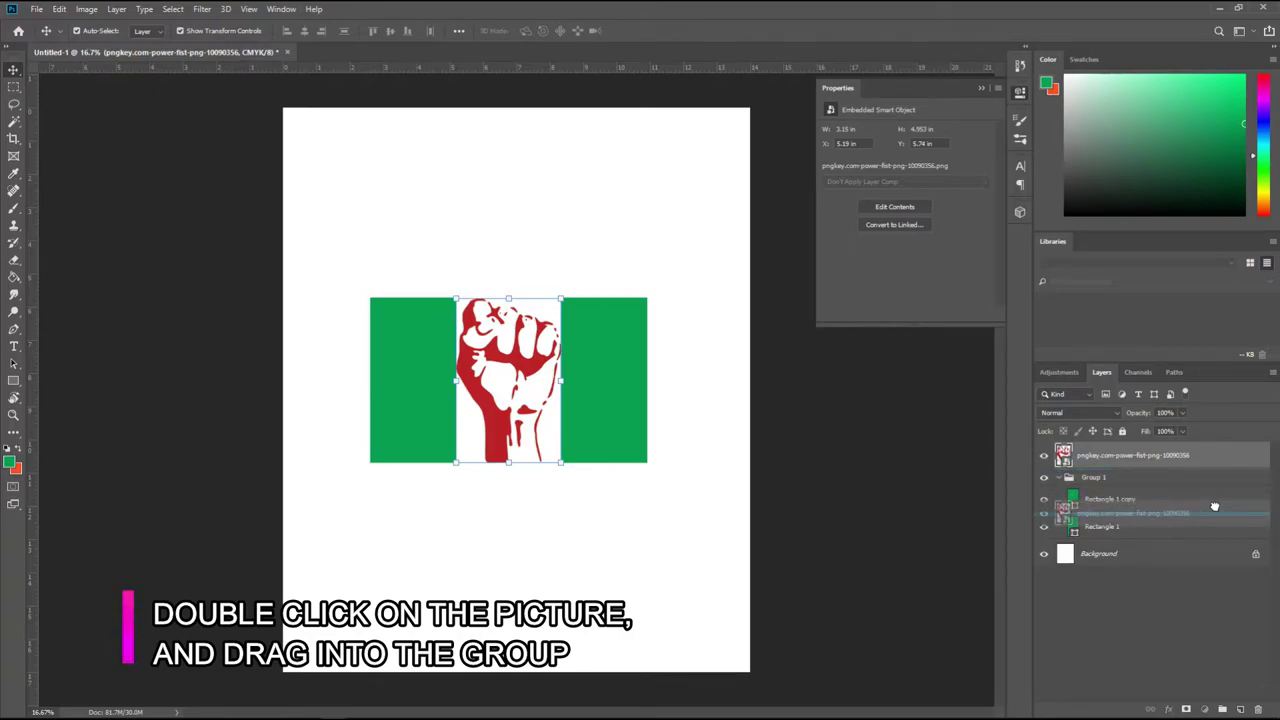
pyautogui.moveTo(1209, 480); pyautogui.dragTo(1213, 505)
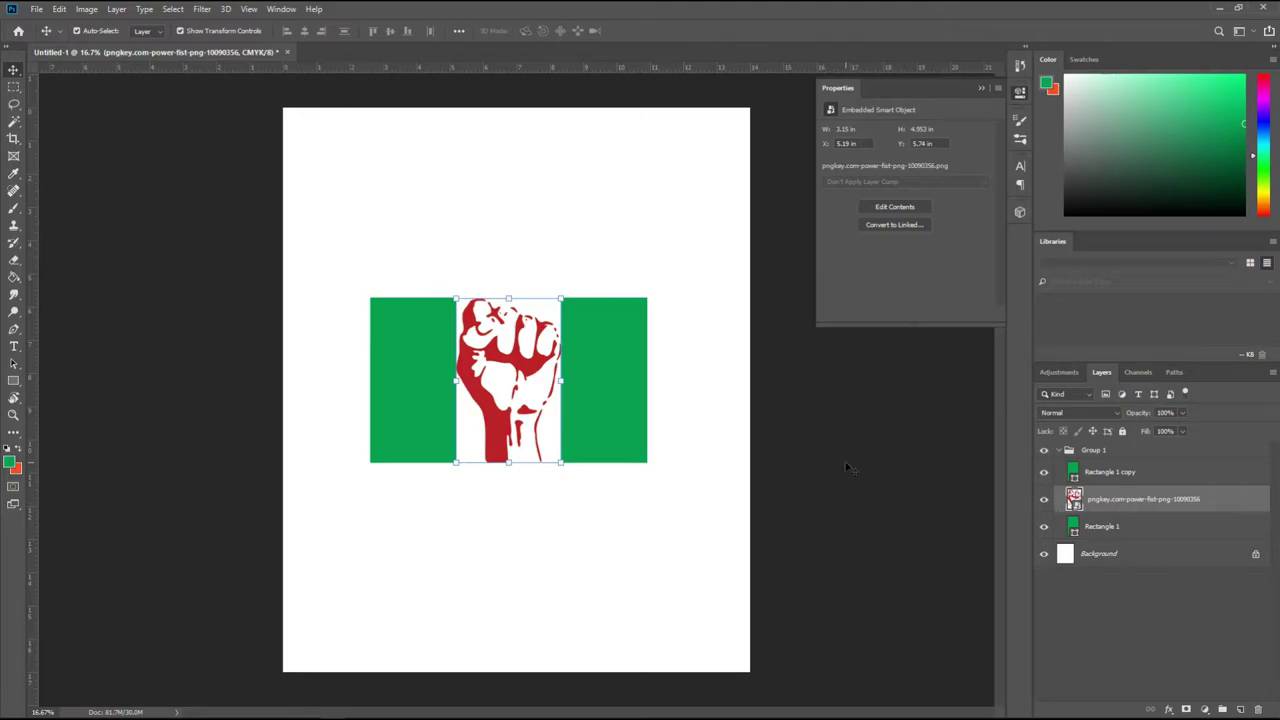
pyautogui.doubleClick(1095, 451)
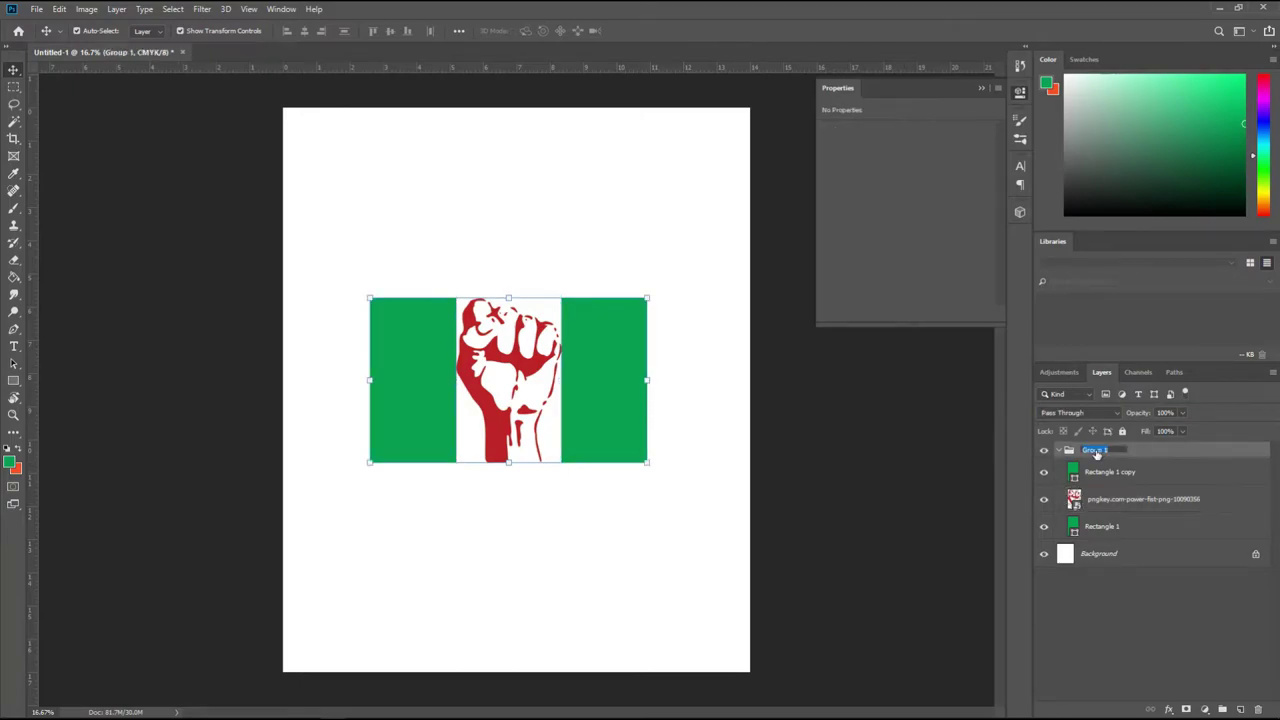
pyautogui.write('flag')
pyautogui.press('Return')
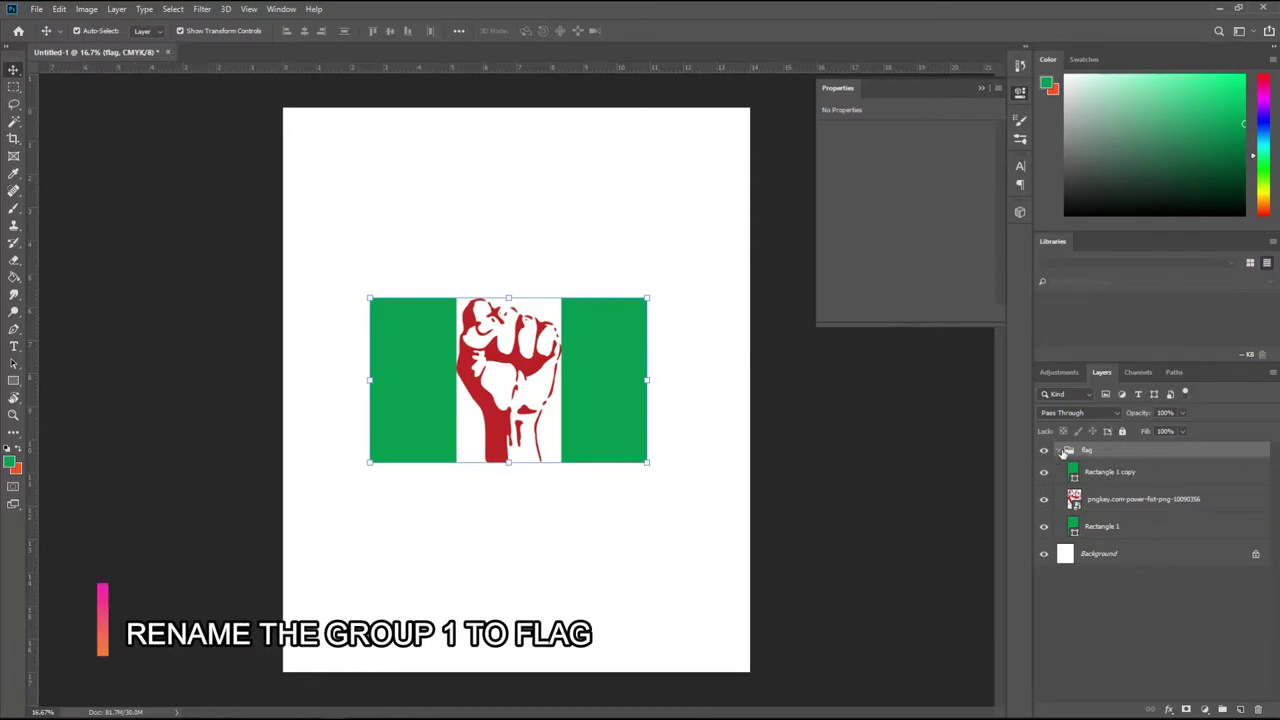
pyautogui.click(1058, 451)
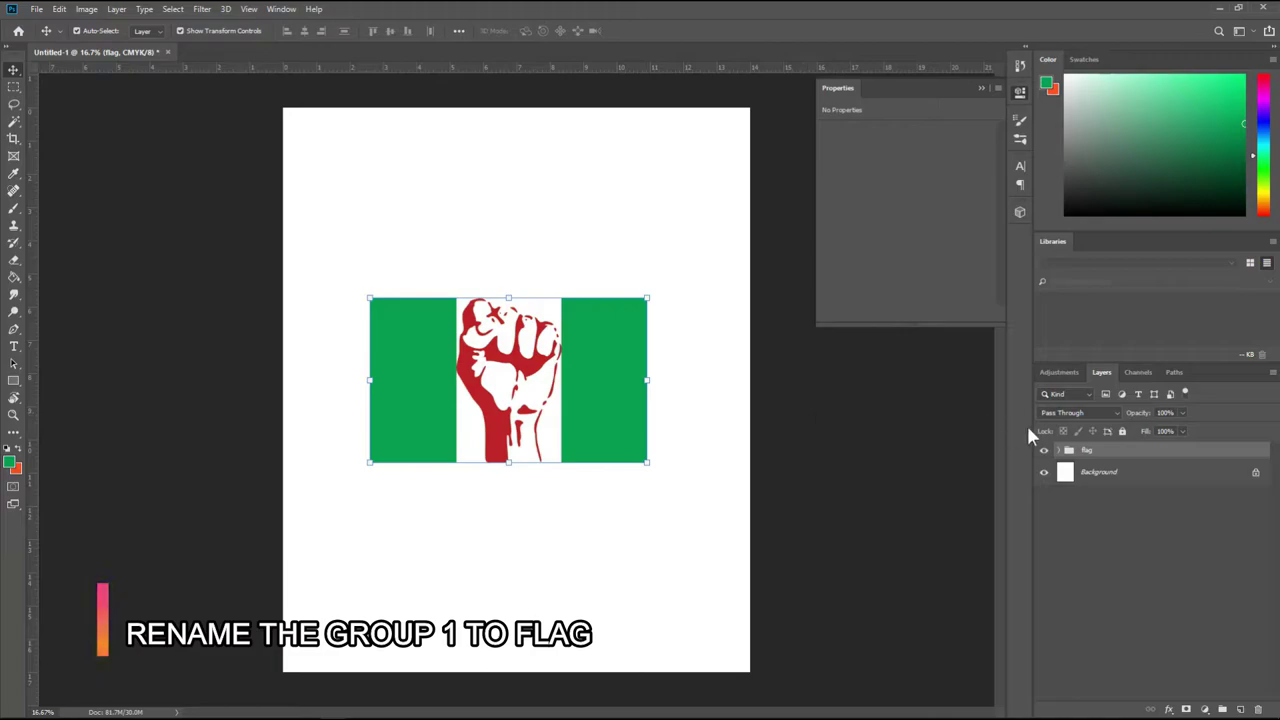
# Step: Shift the whole flag group slightly right and up
pyautogui.hotkey('ctrl', 't')
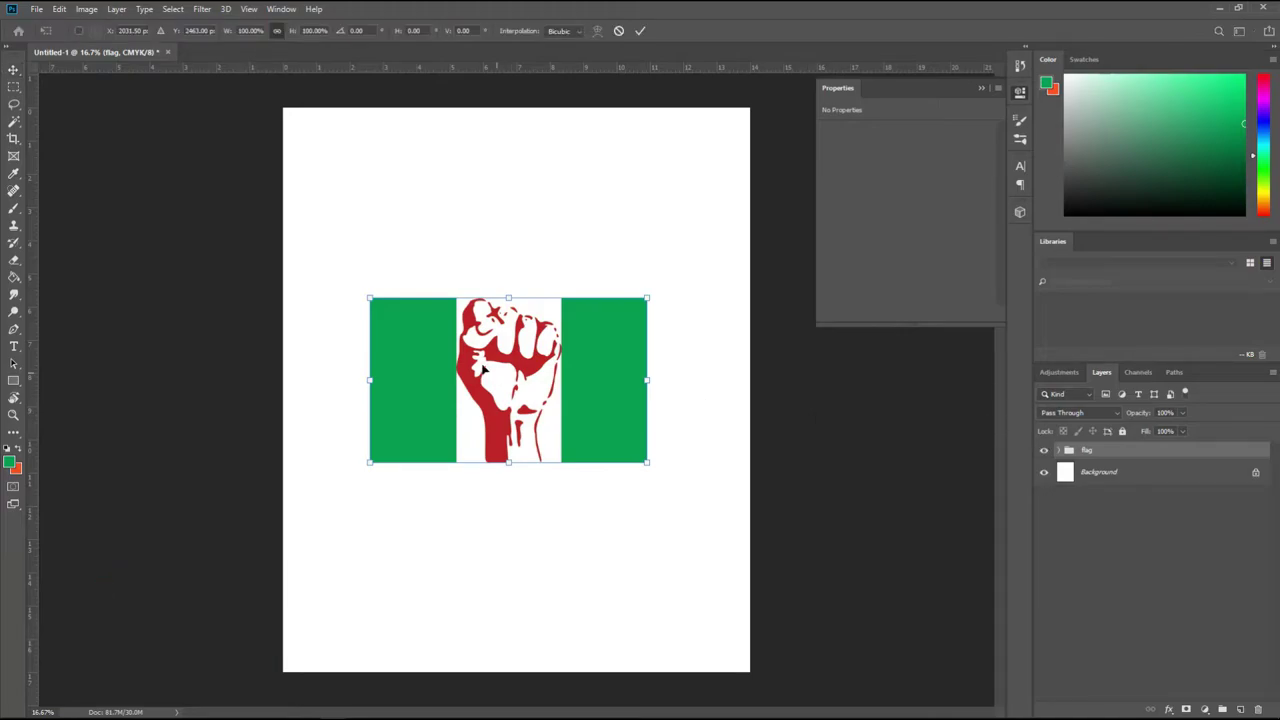
pyautogui.moveTo(420, 355); pyautogui.dragTo(427, 345)
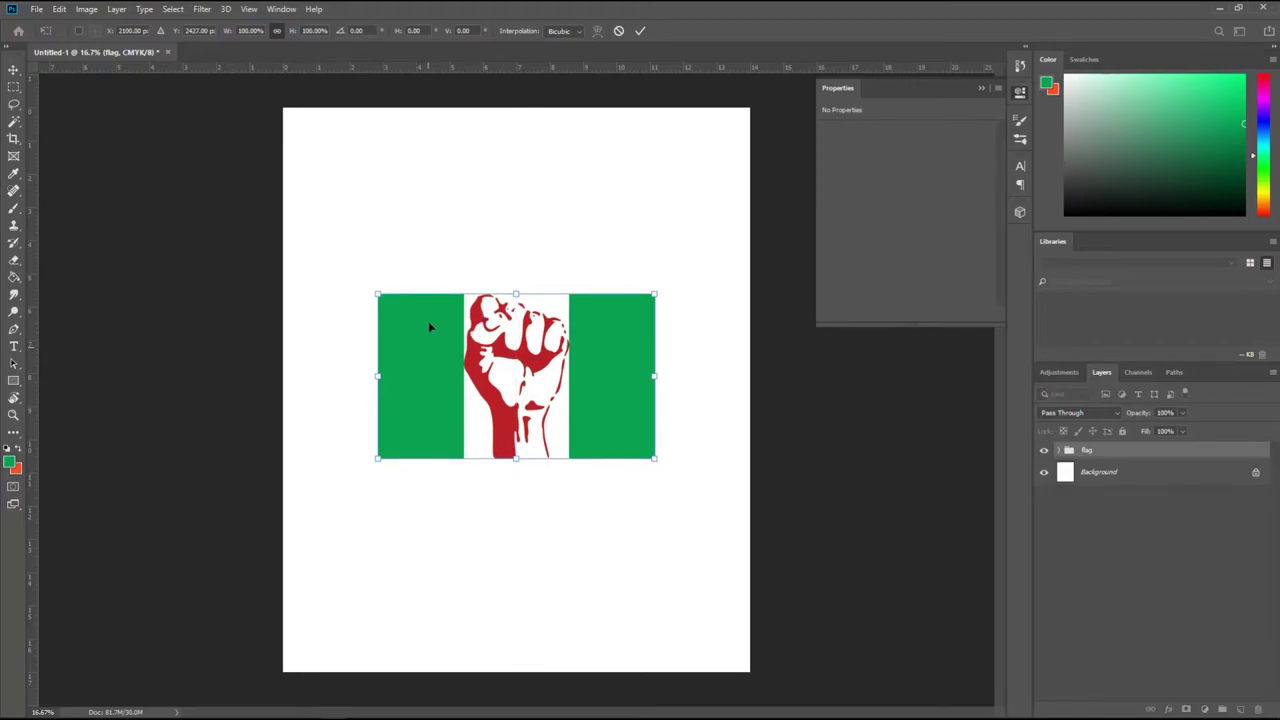
pyautogui.click(639, 31)
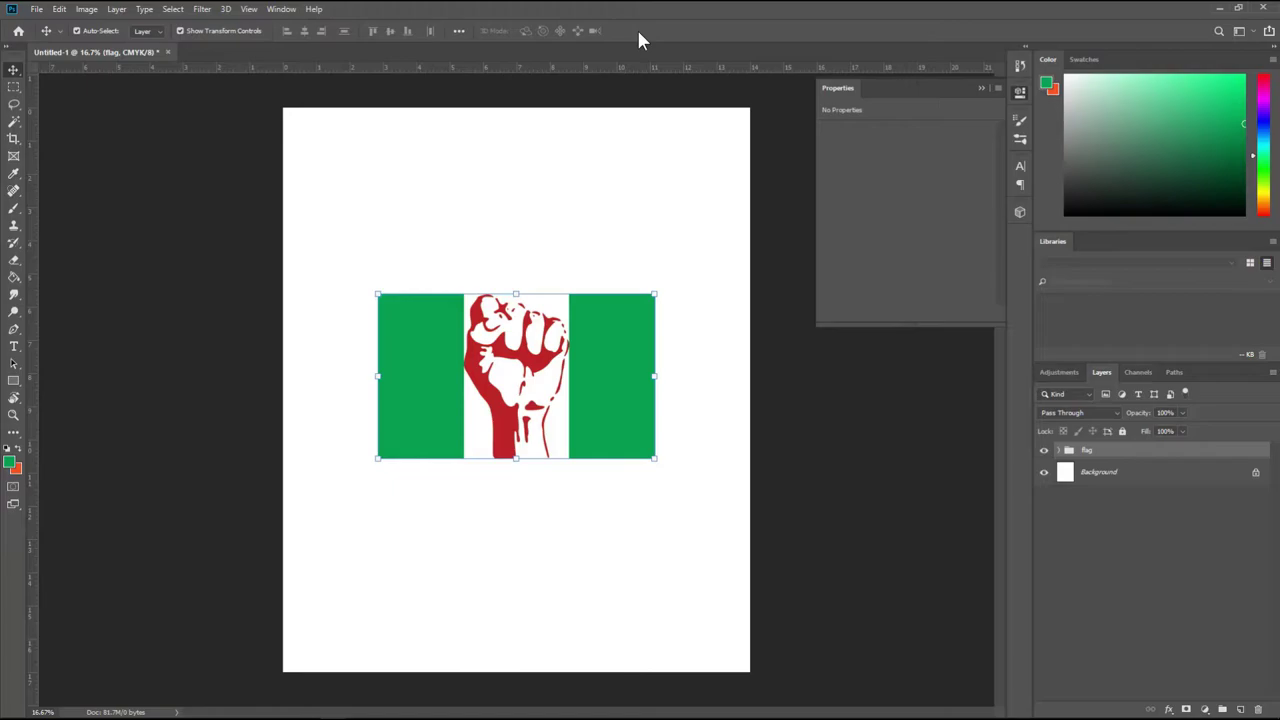
pyautogui.click(14, 347)
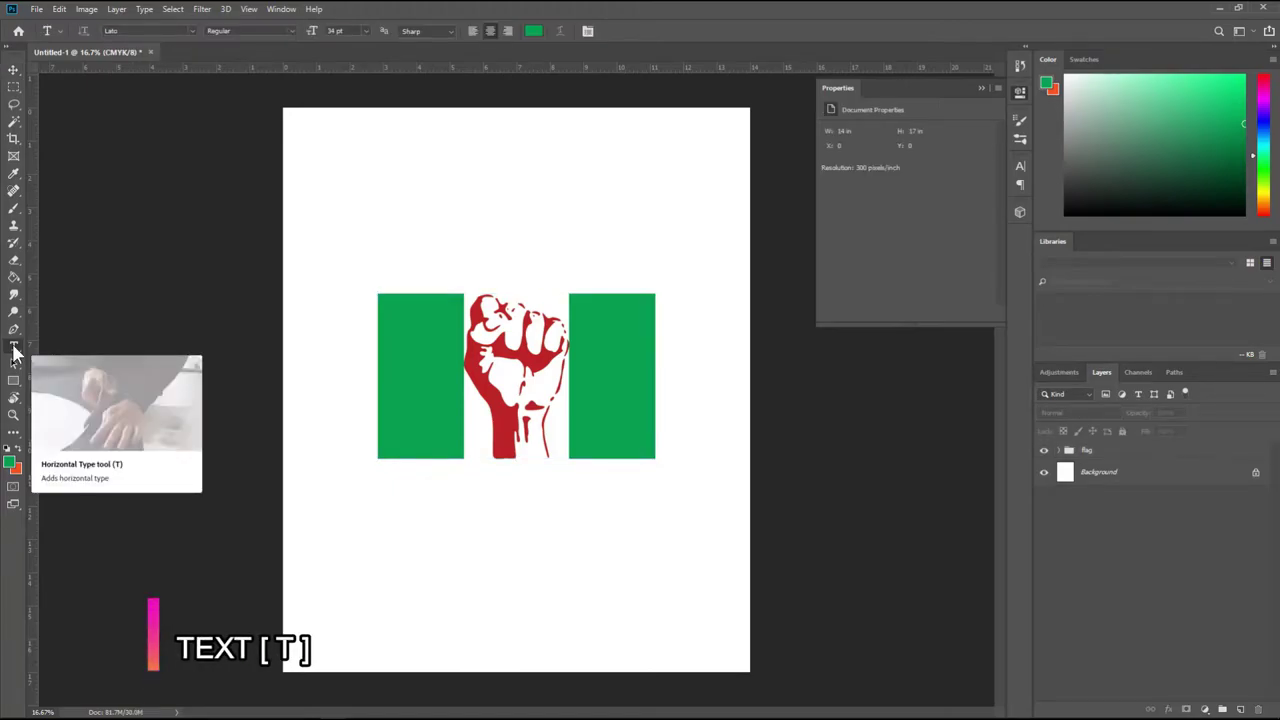
# Step: Type 'WHEN INJUSTICE BECOMES LAW / RESISTANCE BECOMES A DUTY' above the flag, fixing typos
pyautogui.click(410, 201)
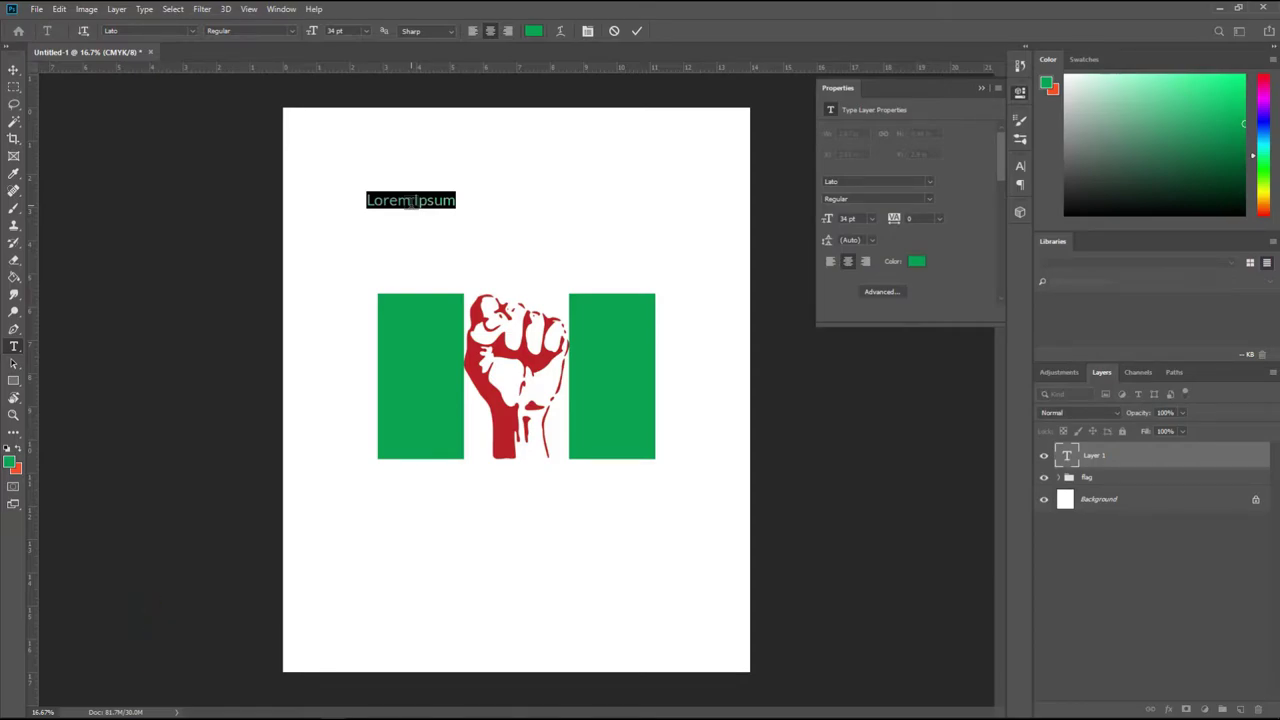
pyautogui.write('WHEN')
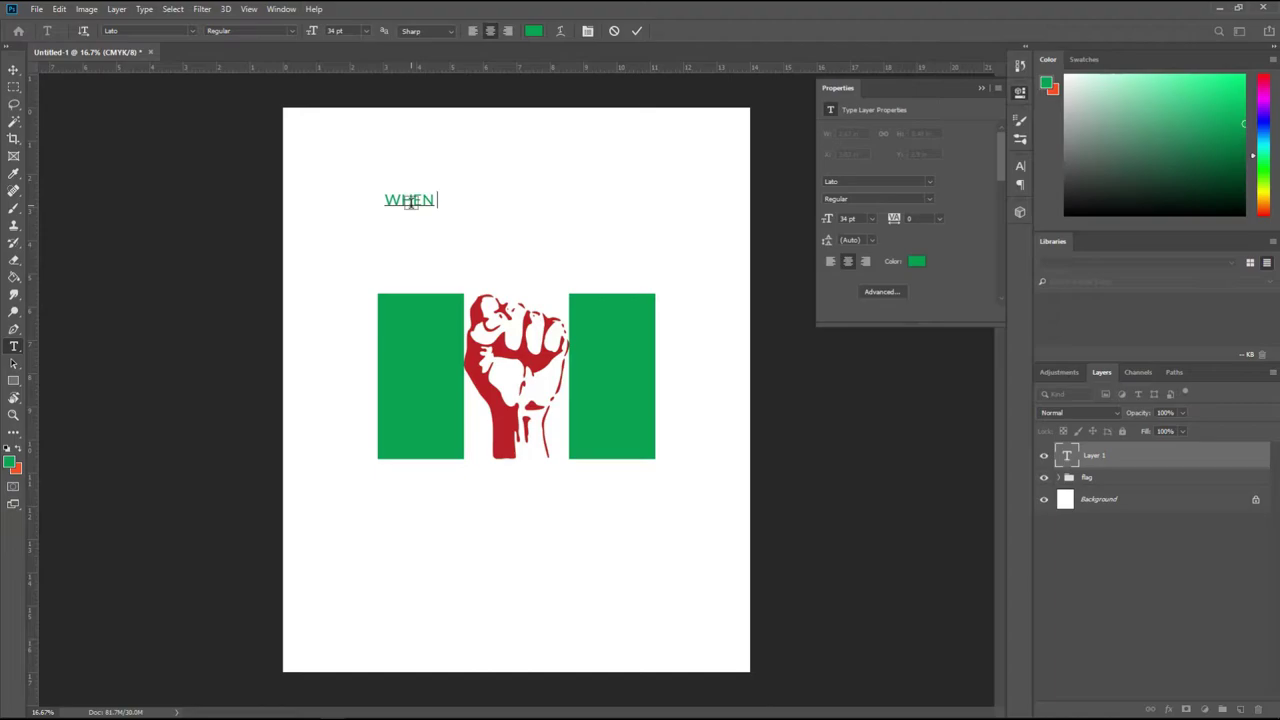
pyautogui.write(' JUSTI')
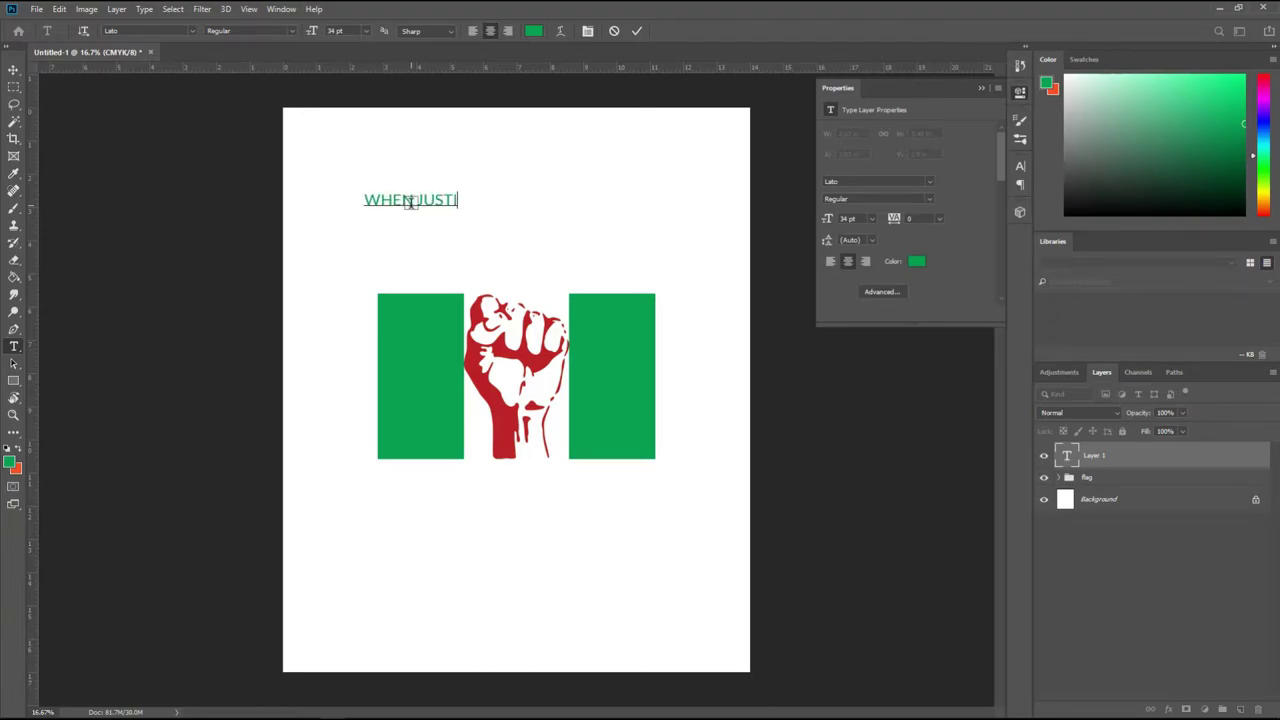
pyautogui.write('CE BECO')
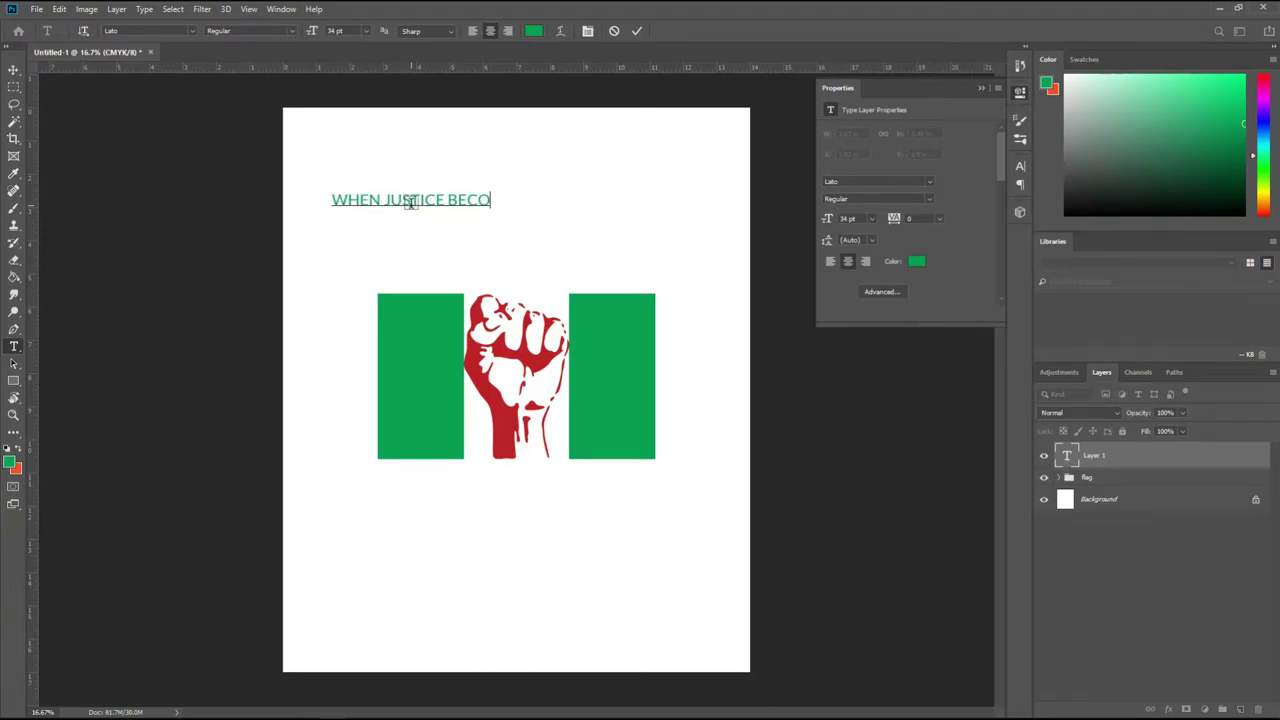
pyautogui.write('MES')
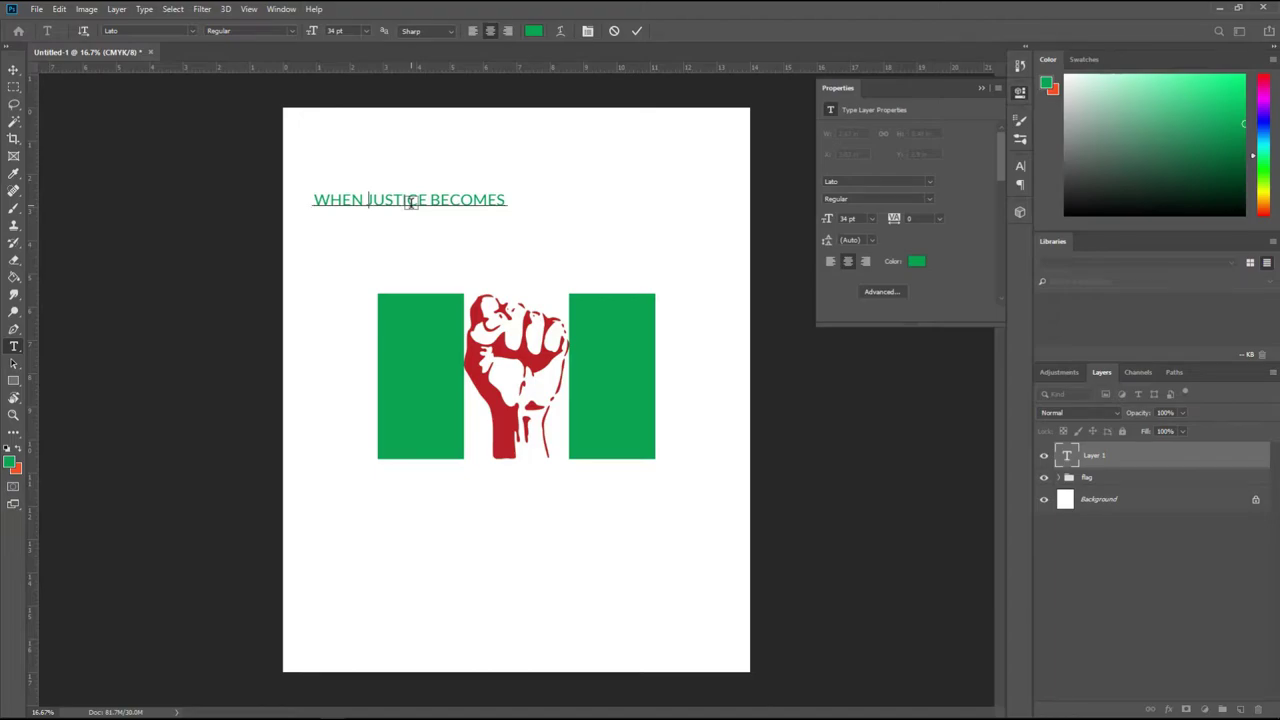
pyautogui.write('IN')
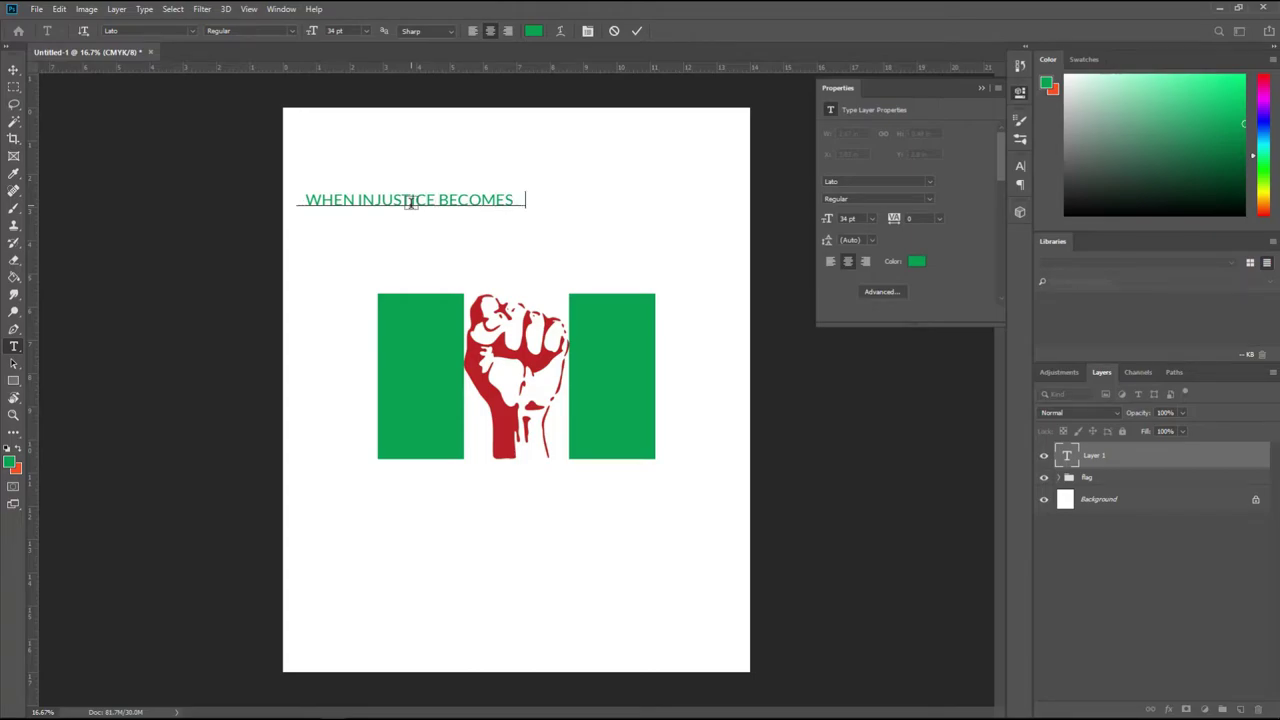
pyautogui.write('LAW')
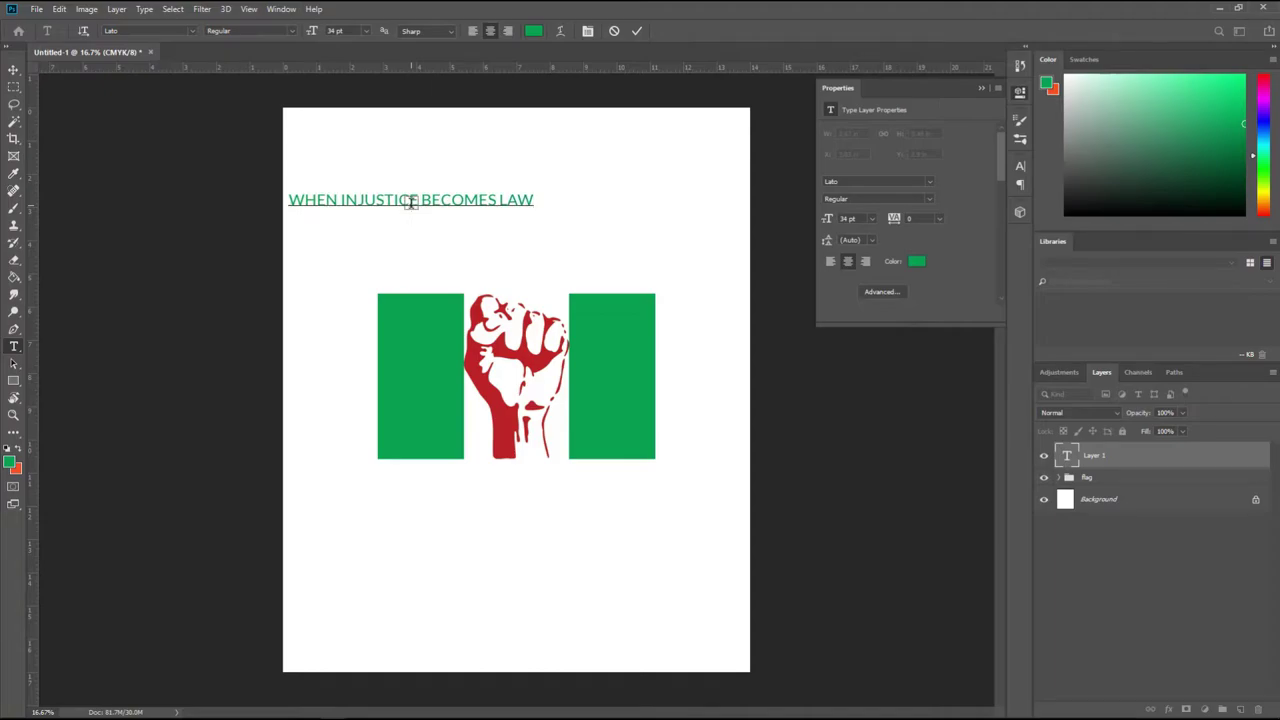
pyautogui.write('RE')
pyautogui.write('S')
pyautogui.write('ISI')
pyautogui.write('TA')
pyautogui.write('NCE BECO')
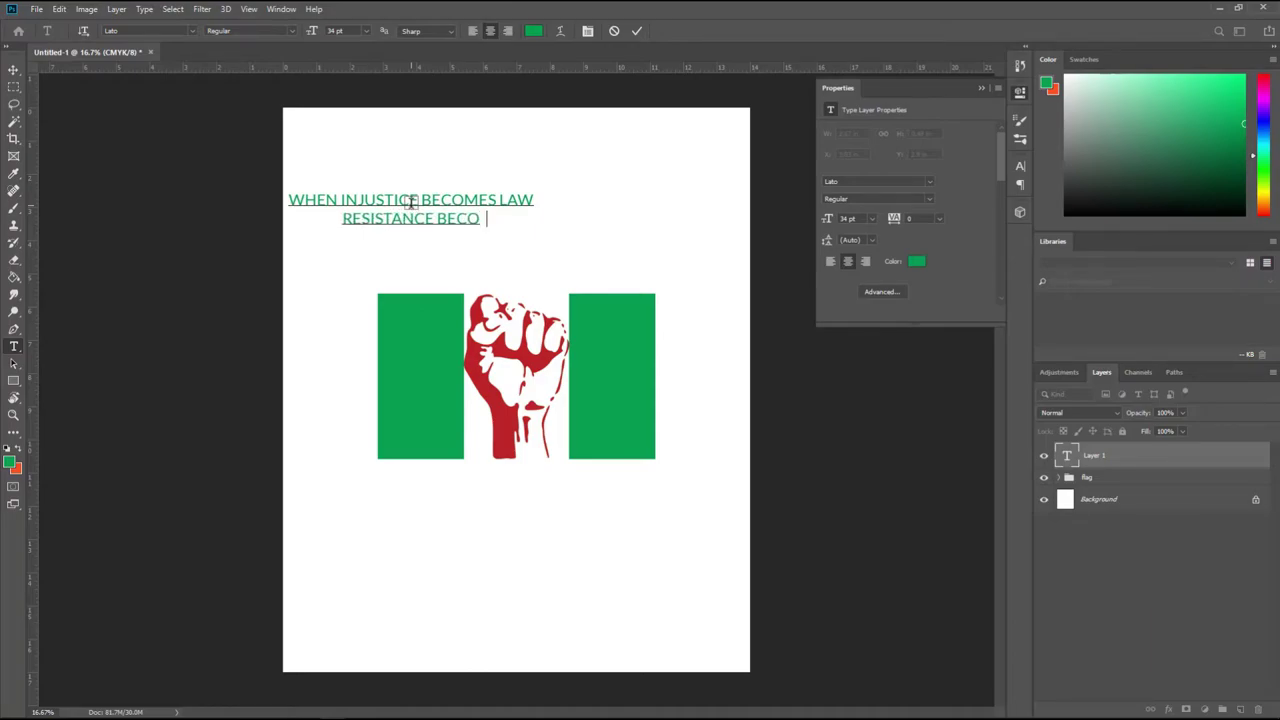
pyautogui.write('MES A')
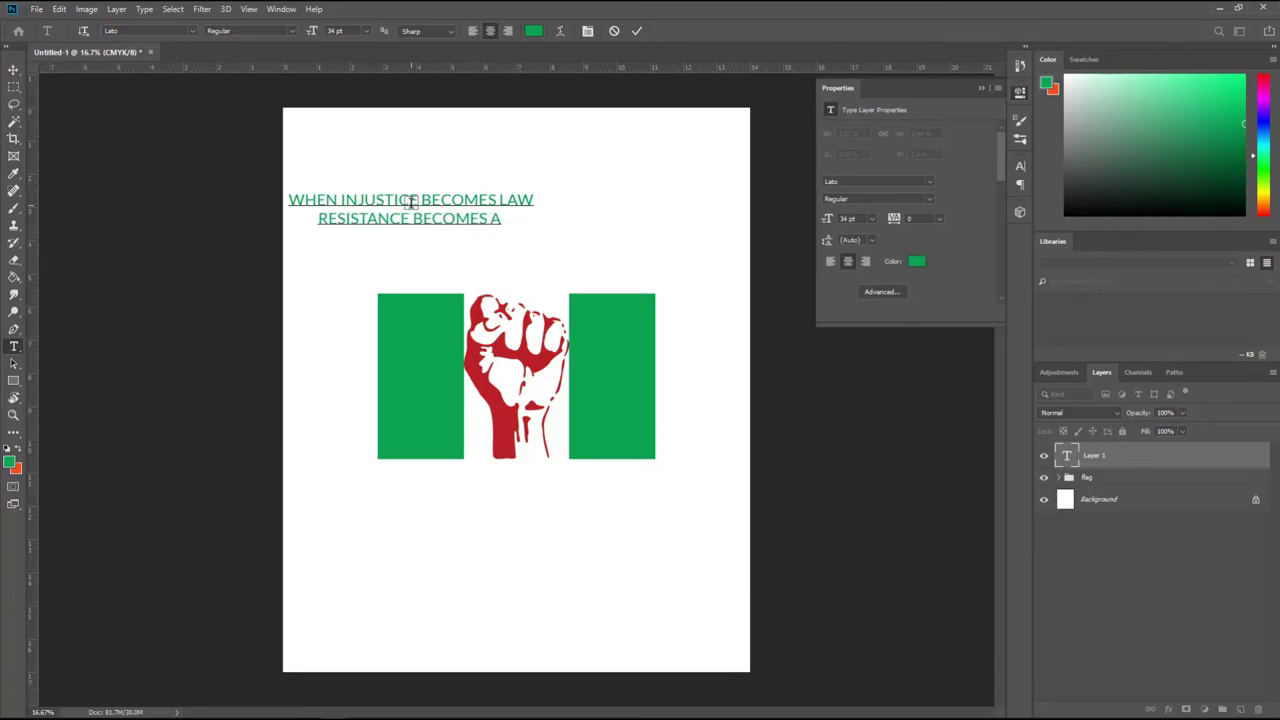
pyautogui.write(' DUR')
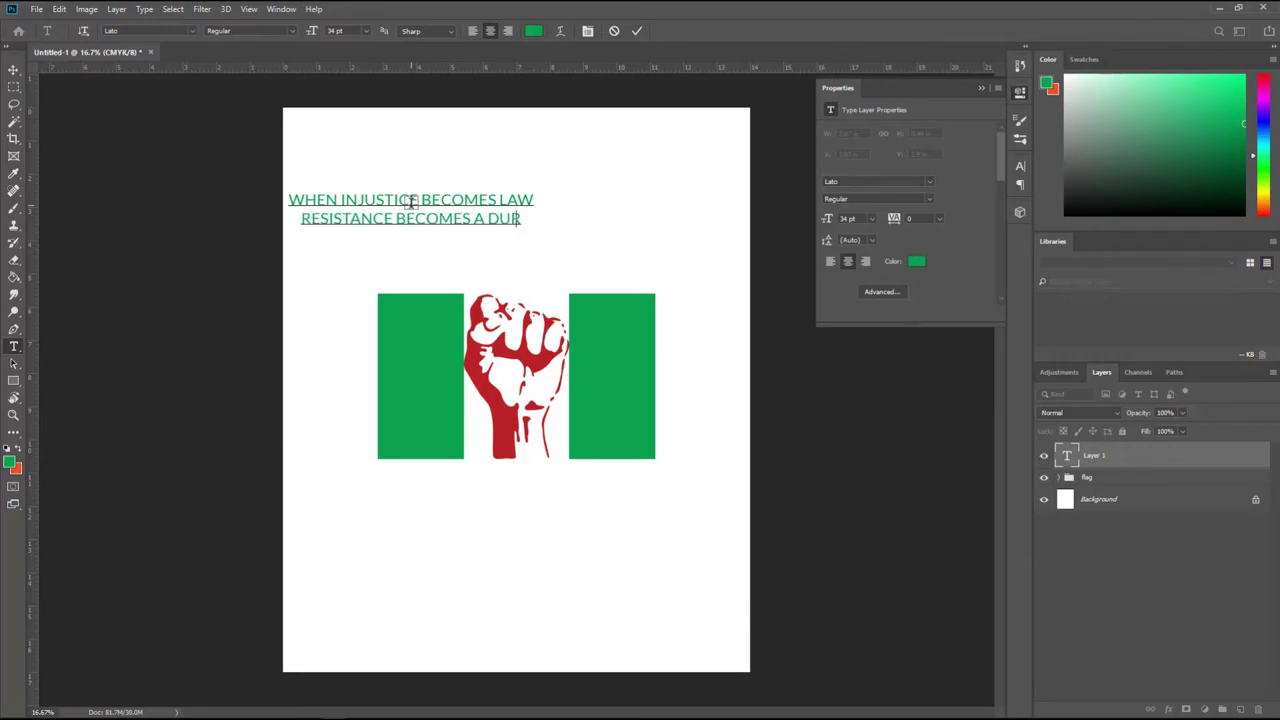
pyautogui.press('BackSpace')
pyautogui.write('TY')
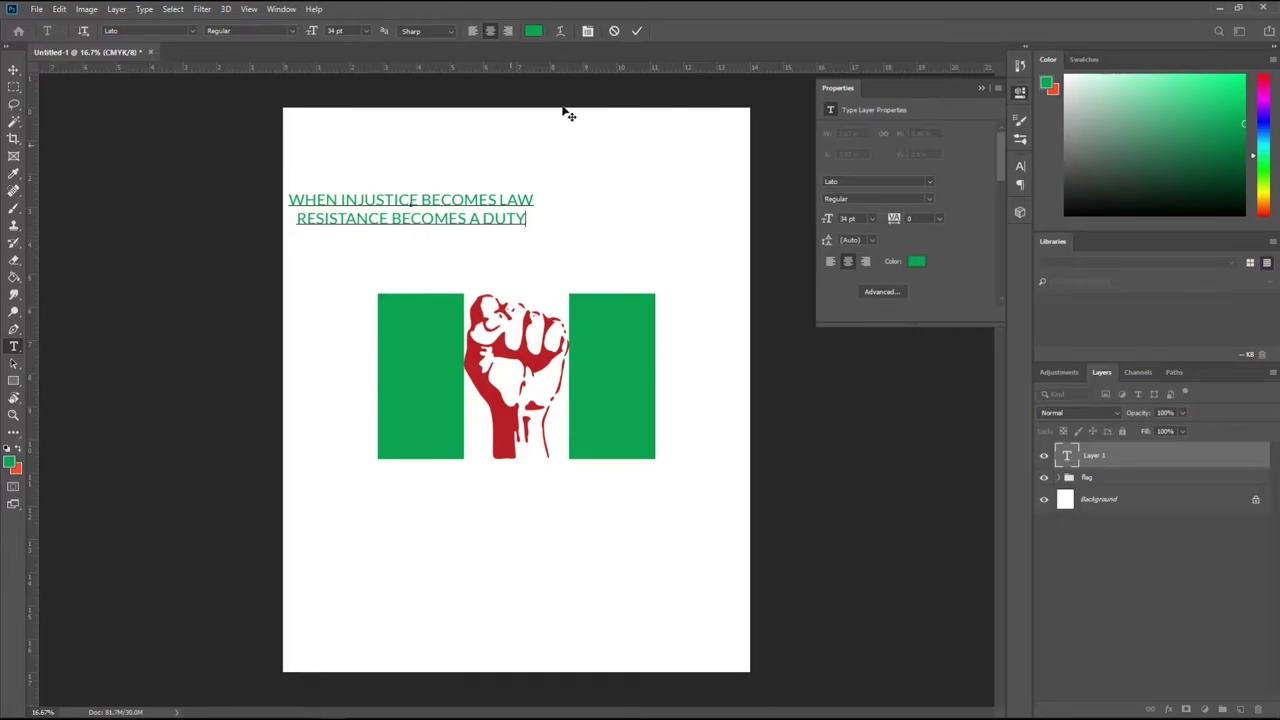
pyautogui.click(636, 31)
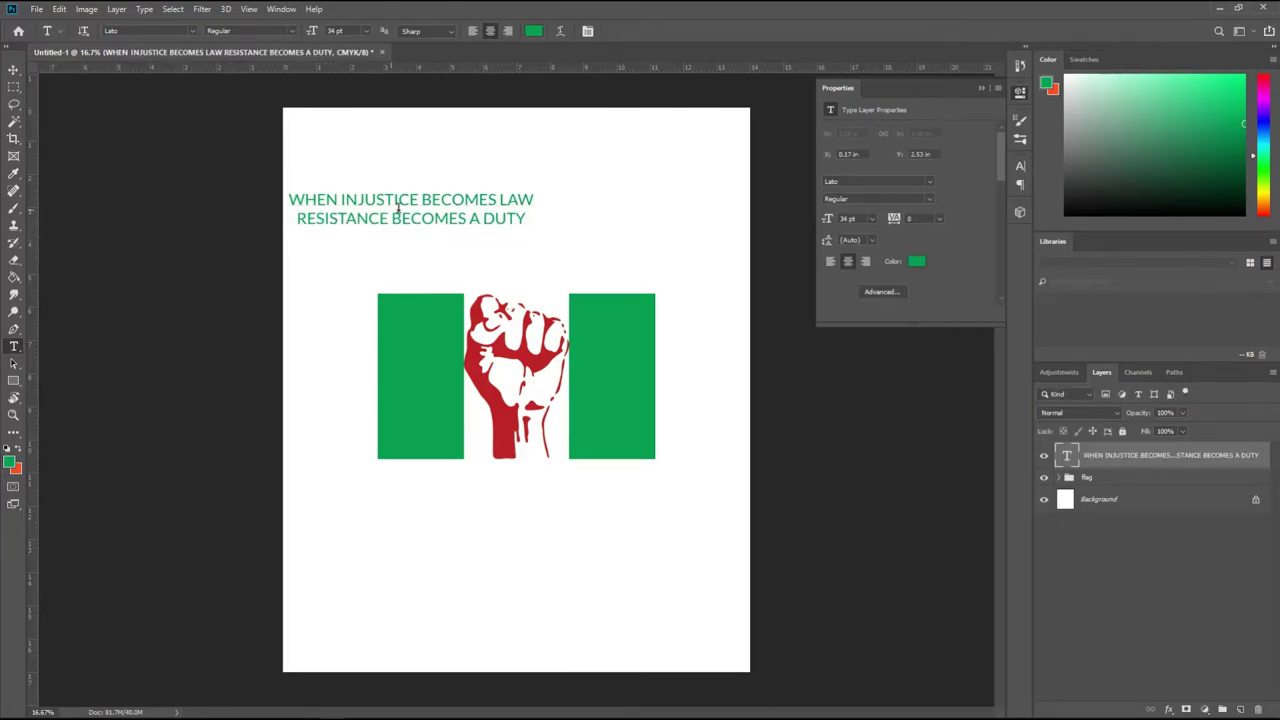
# Step: Move the slogan text layer so it sits centred above the flag
pyautogui.press('v')
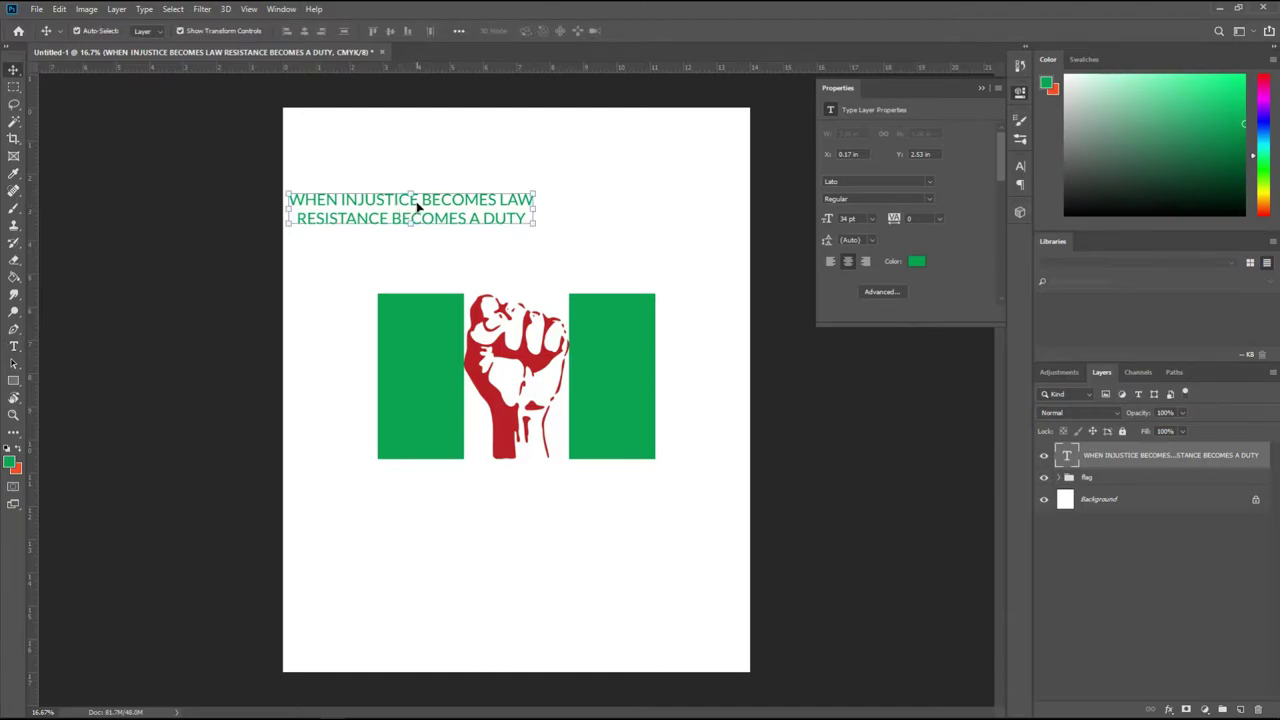
pyautogui.moveTo(412, 203); pyautogui.dragTo(508, 213)
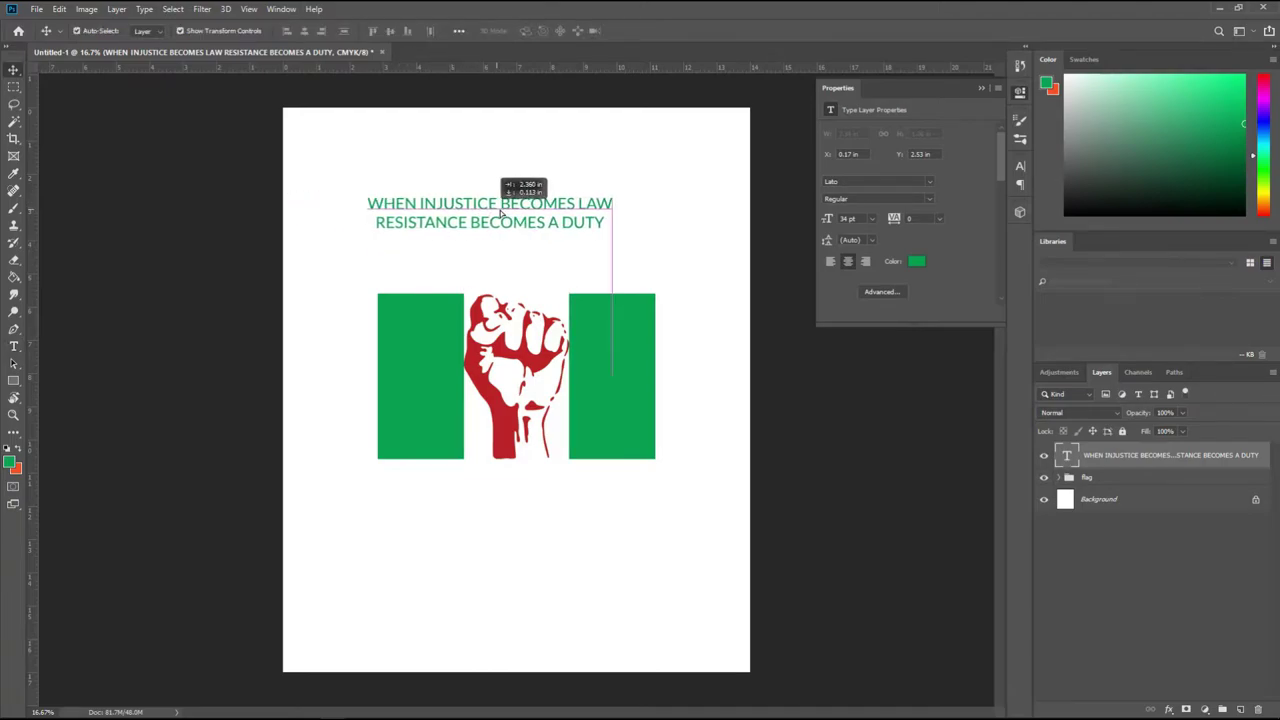
pyautogui.moveTo(508, 213); pyautogui.dragTo(508, 215)
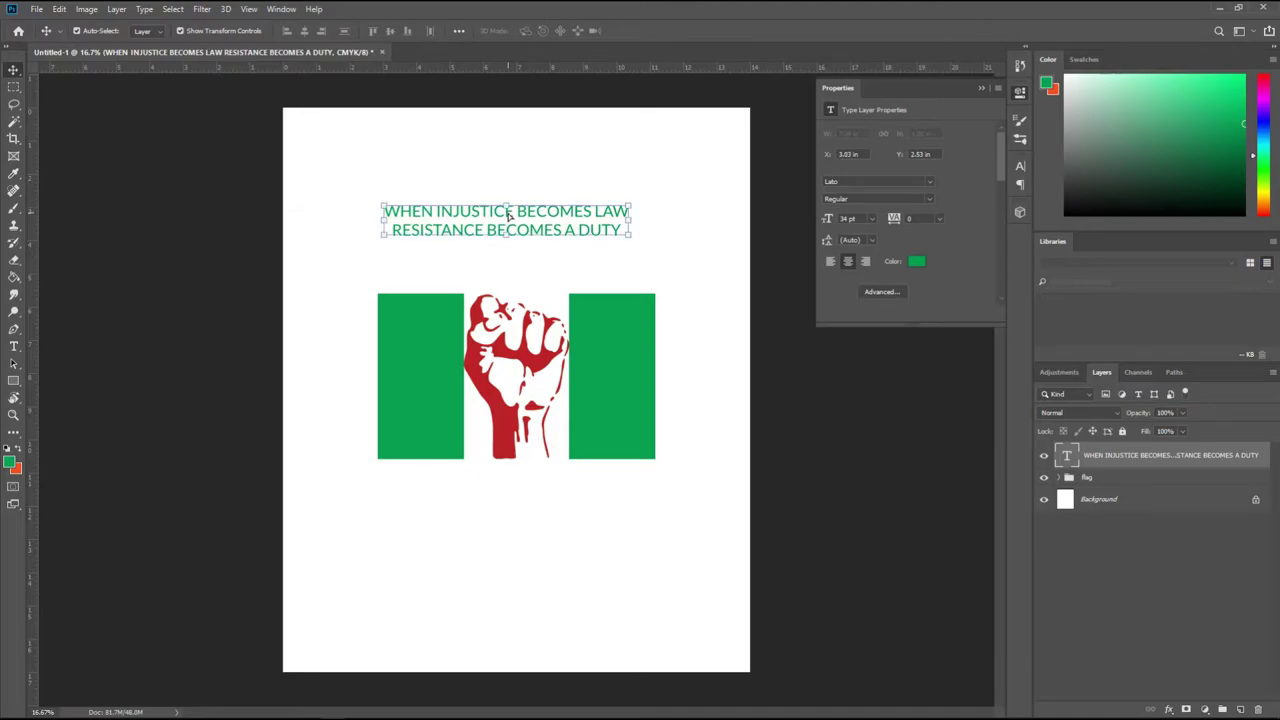
pyautogui.click(929, 184)
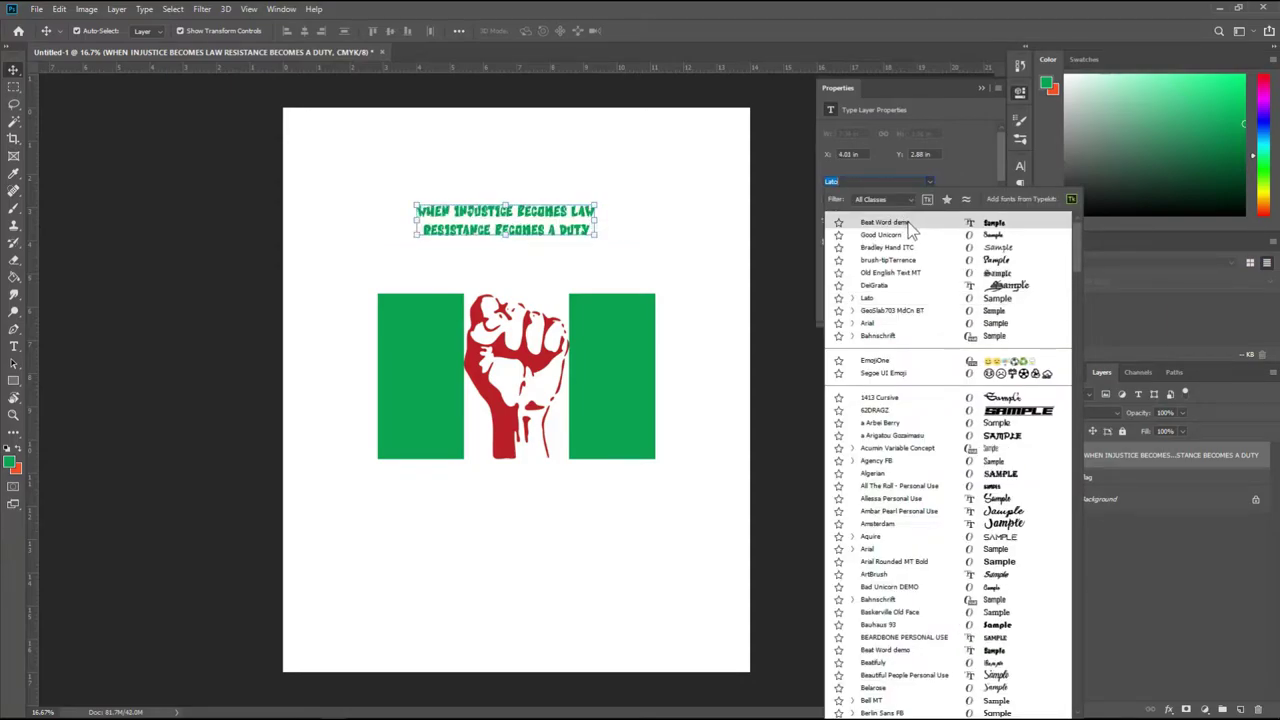
# Step: Set the slogan font to Beat Word demo and its colour to red #a60010
pyautogui.click(909, 225)
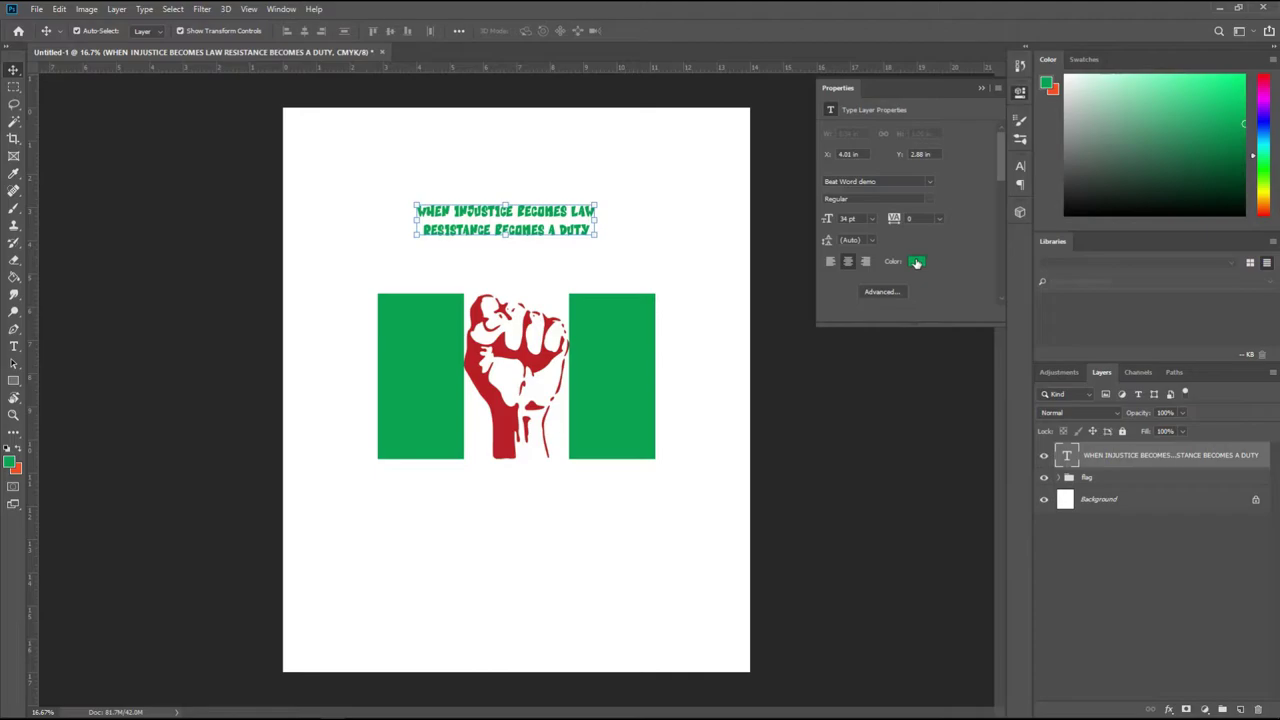
pyautogui.click(916, 262)
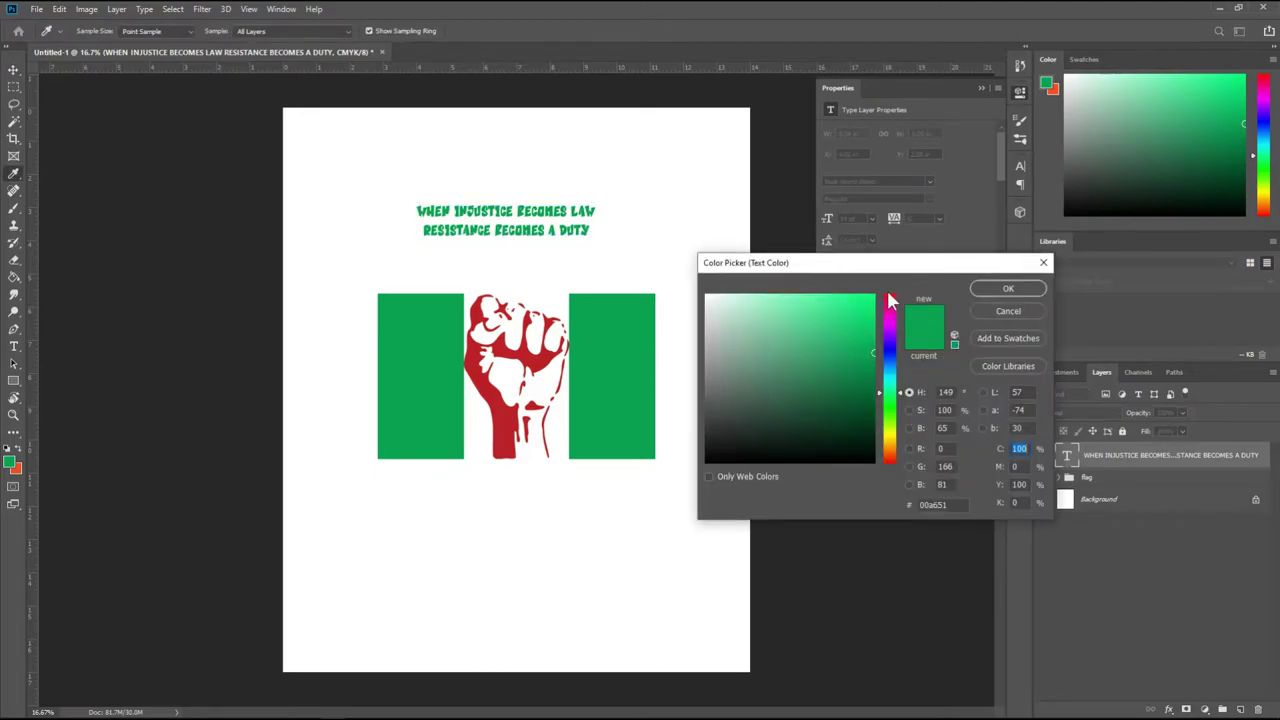
pyautogui.click(889, 298)
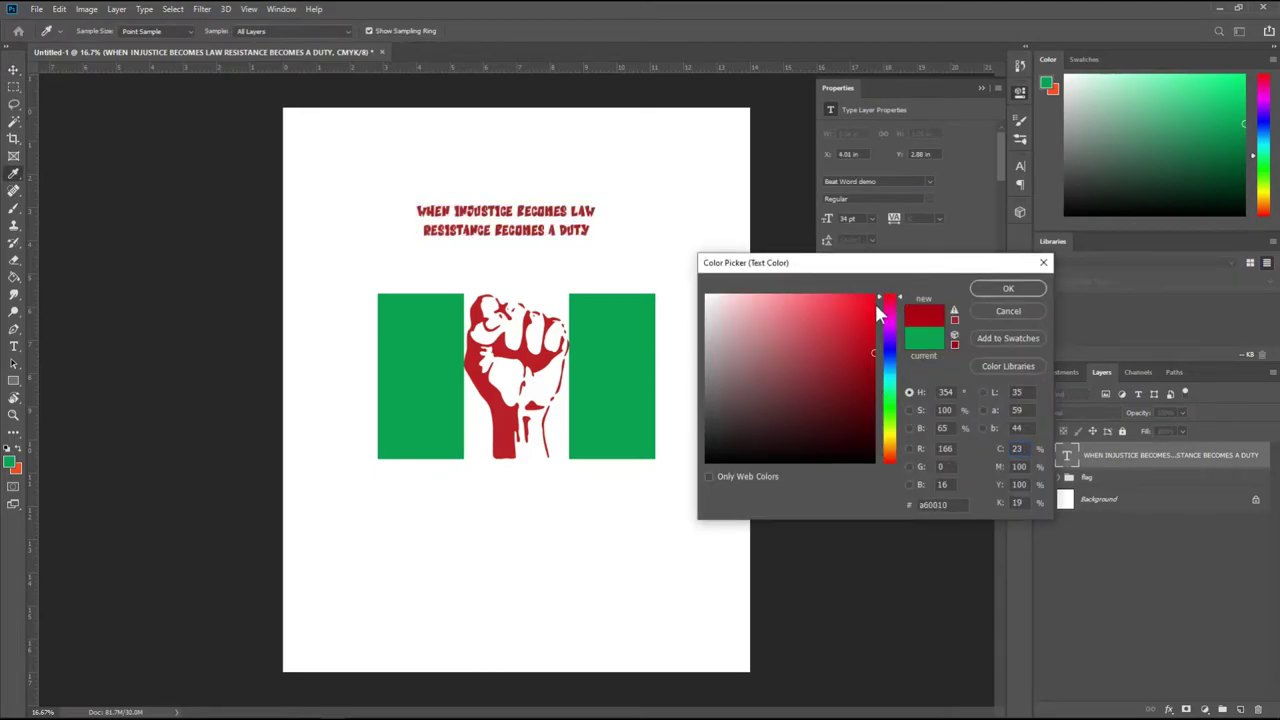
pyautogui.click(1007, 290)
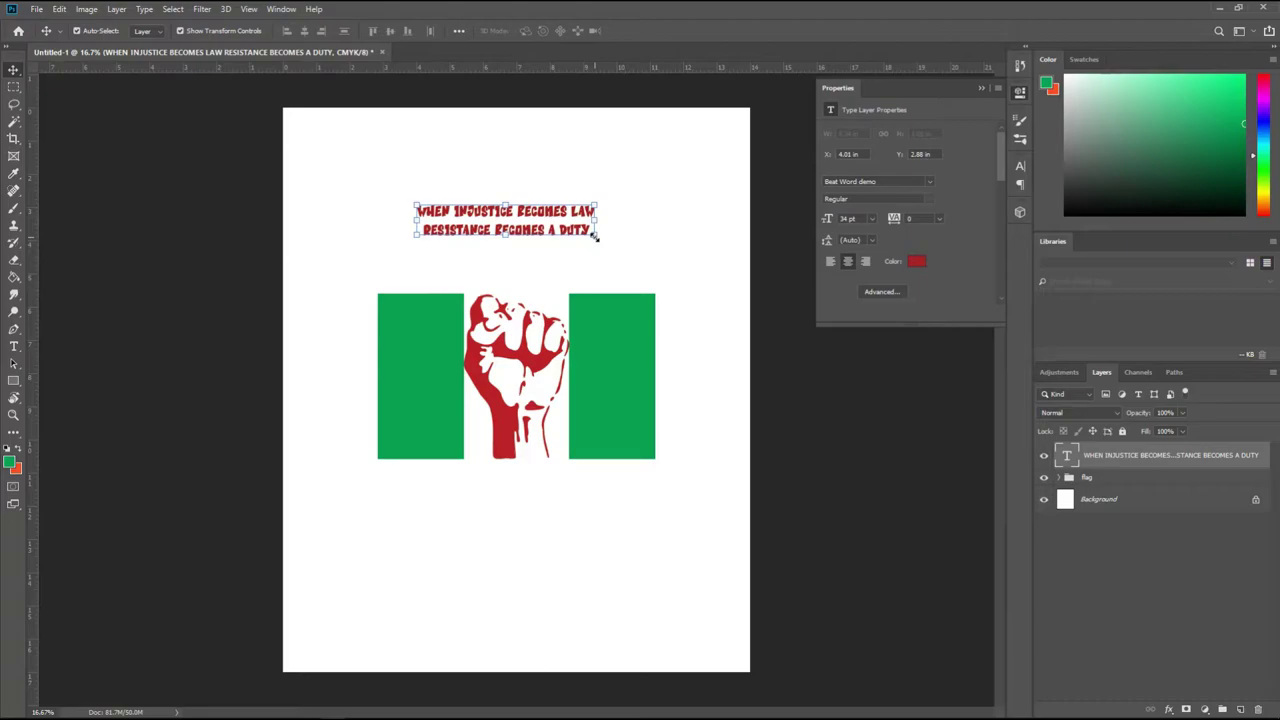
# Step: Scale the slogan up to about 55.87 pt and recentre it above the flag
pyautogui.moveTo(596, 234); pyautogui.dragTo(681, 277)
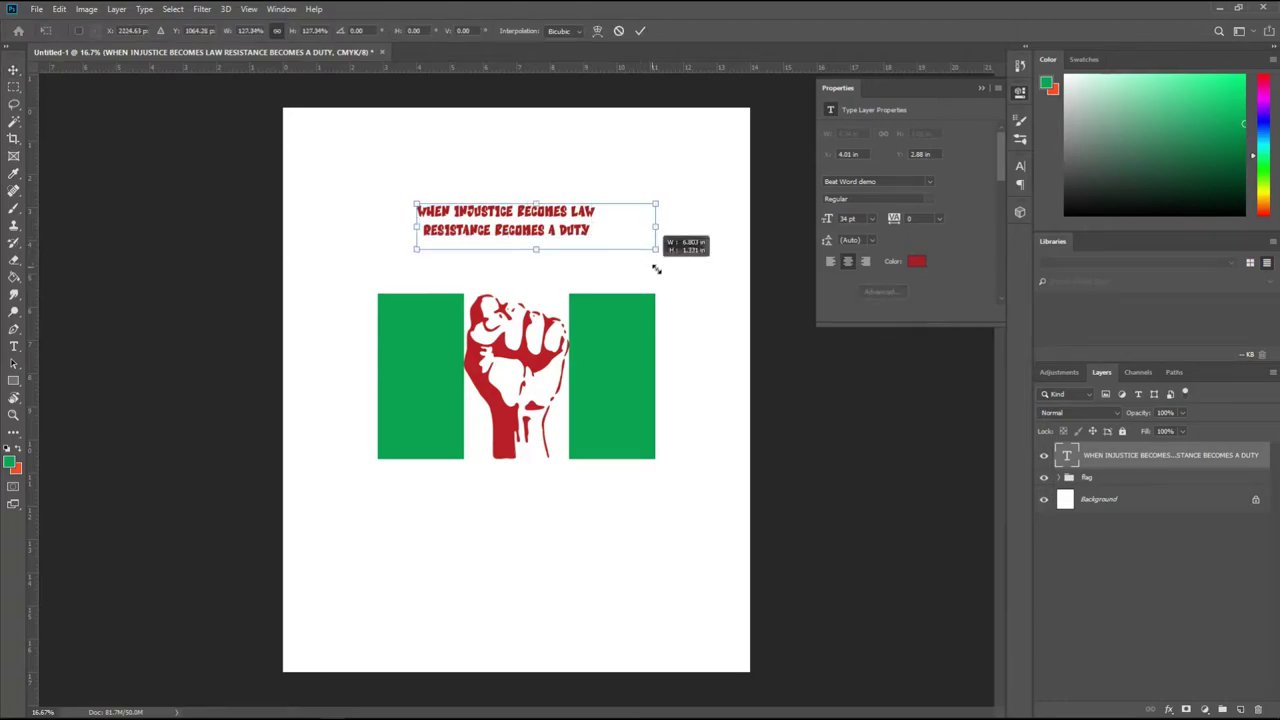
pyautogui.moveTo(681, 277); pyautogui.dragTo(690, 257)
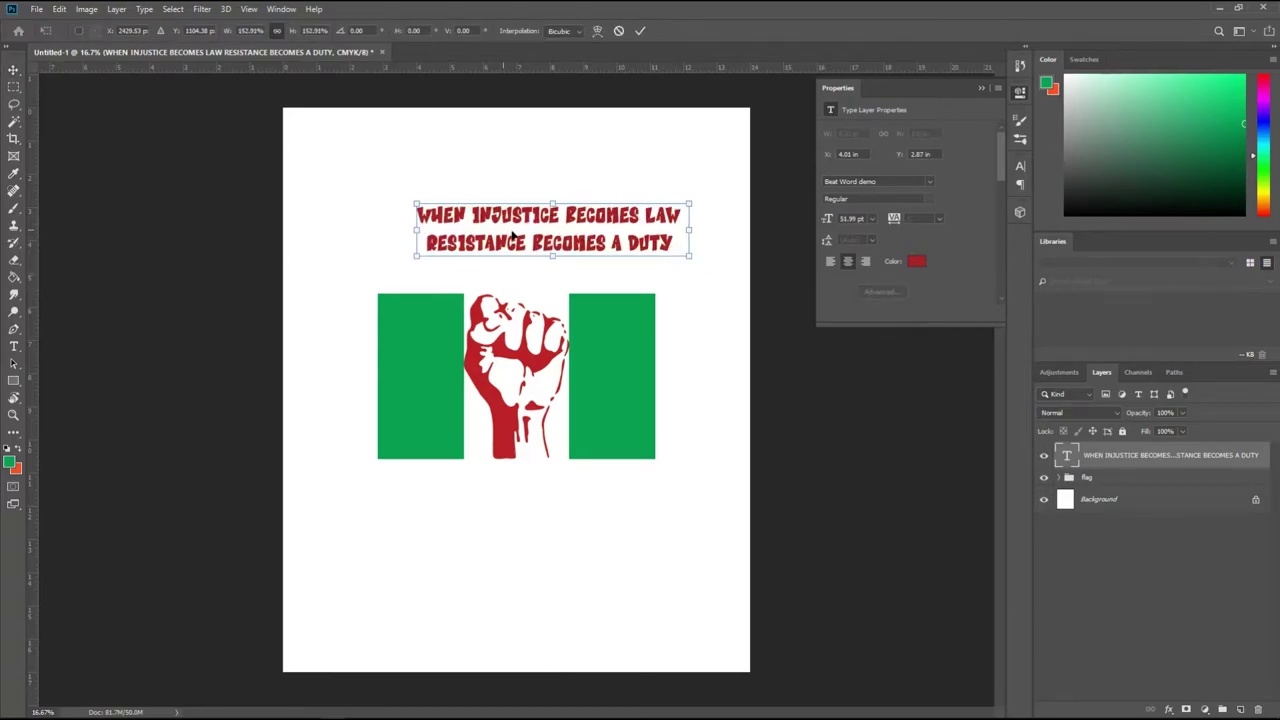
pyautogui.moveTo(530, 216); pyautogui.dragTo(496, 218)
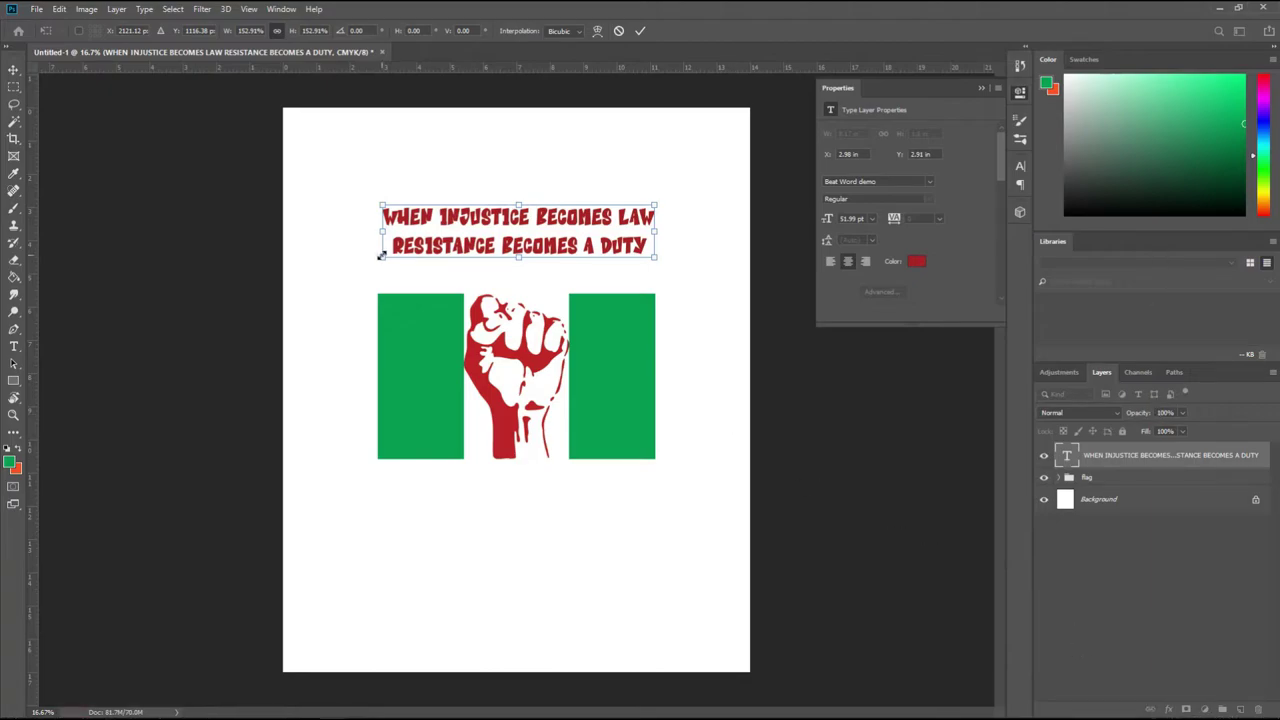
pyautogui.moveTo(381, 256); pyautogui.dragTo(363, 277)
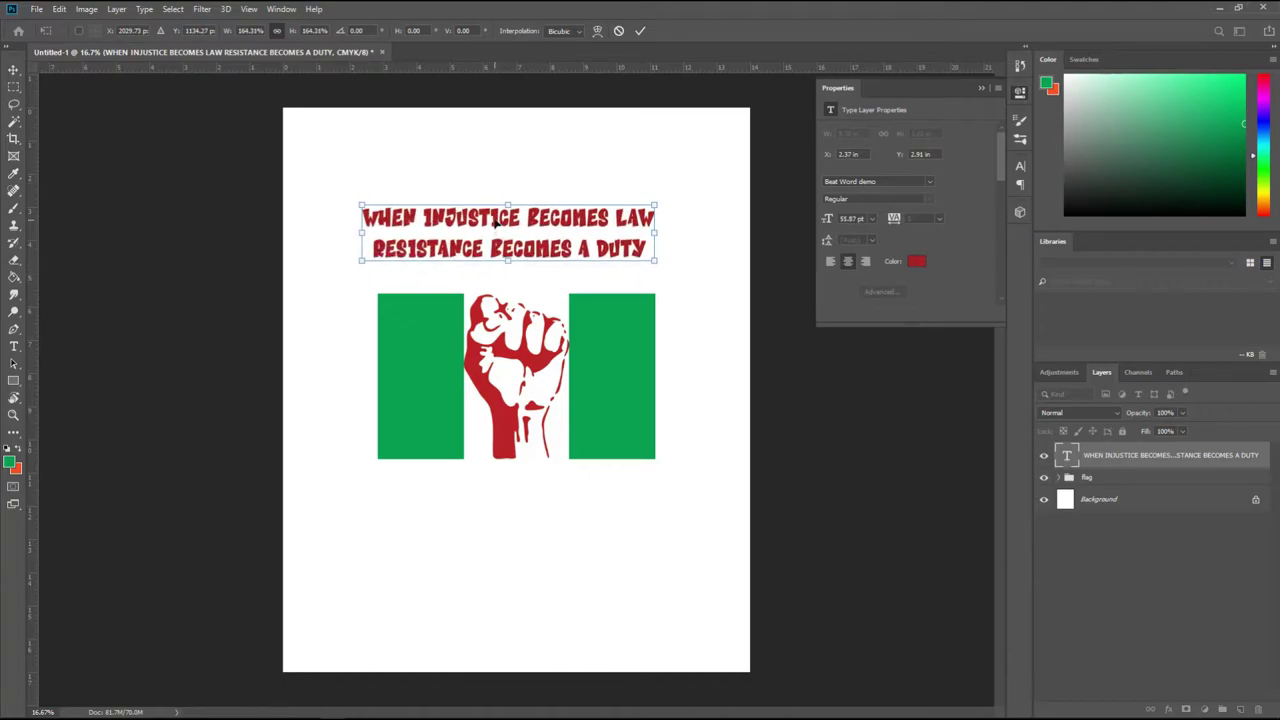
pyautogui.moveTo(494, 224); pyautogui.dragTo(508, 224)
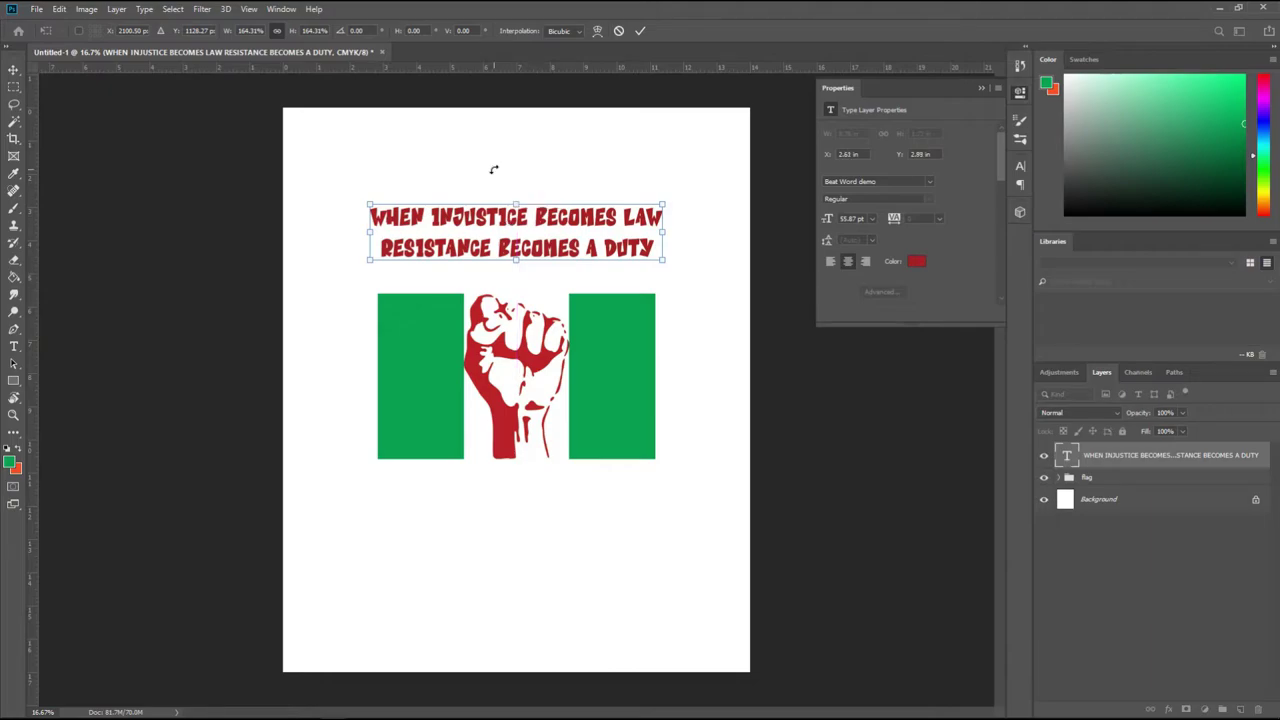
pyautogui.click(640, 31)
# Step: Add a '#' text layer below the flag, replacing the placeholder text
pyautogui.click(13, 348)
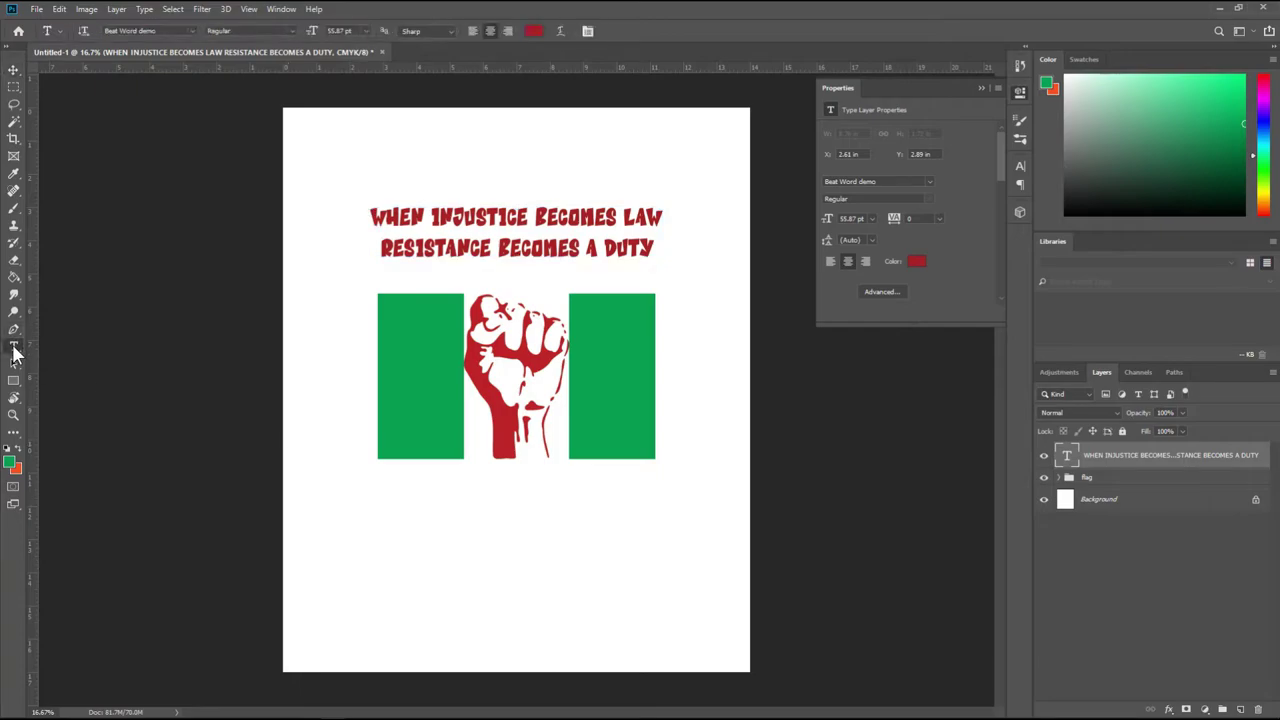
pyautogui.click(366, 527)
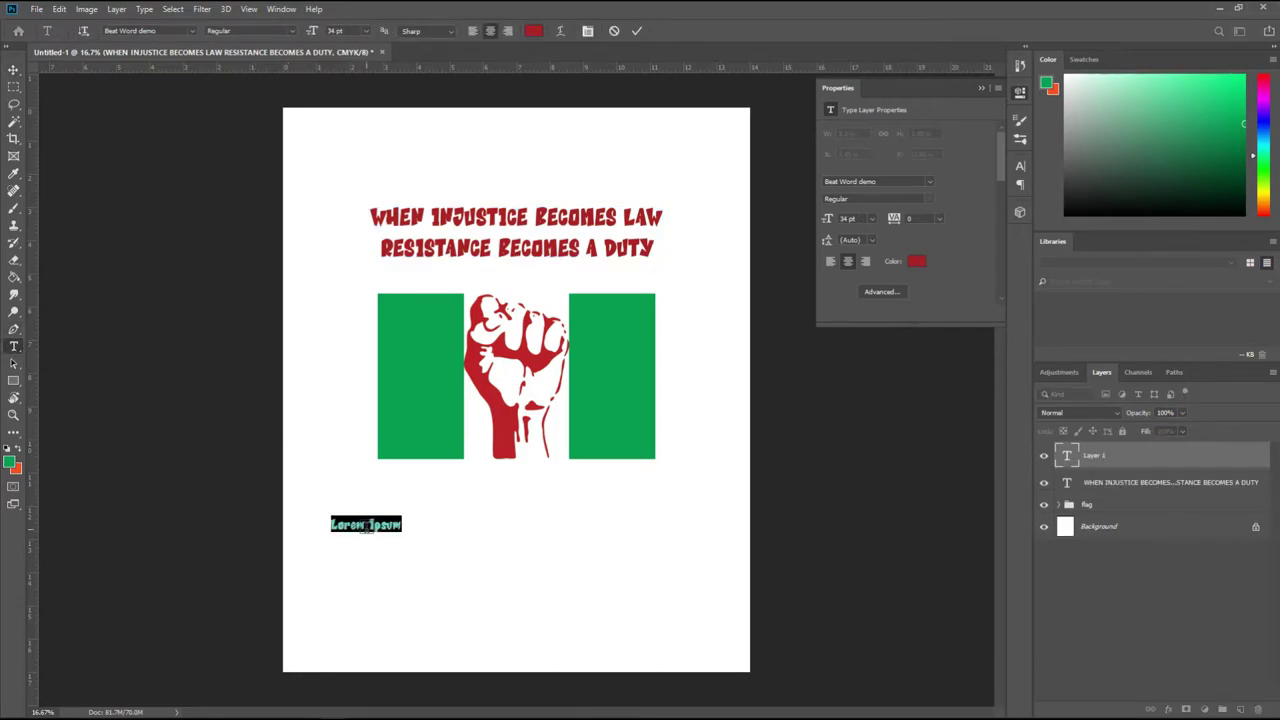
pyautogui.press('BackSpace')
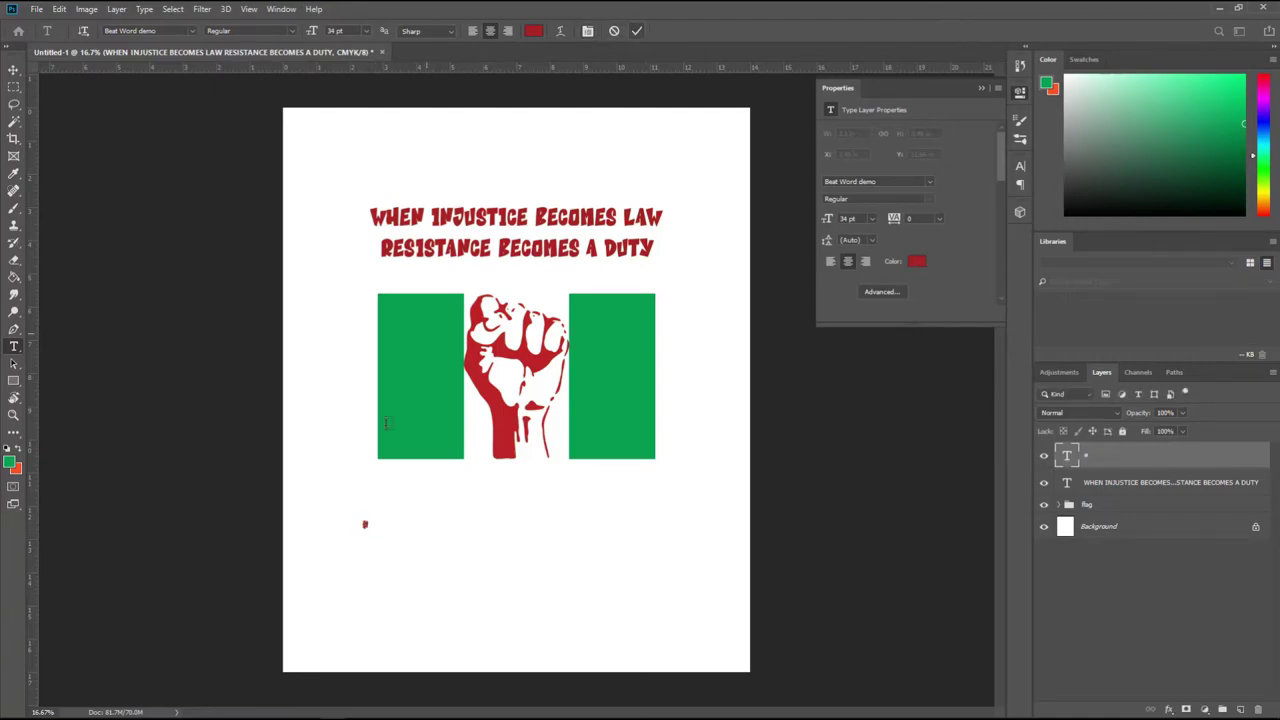
pyautogui.click(637, 33)
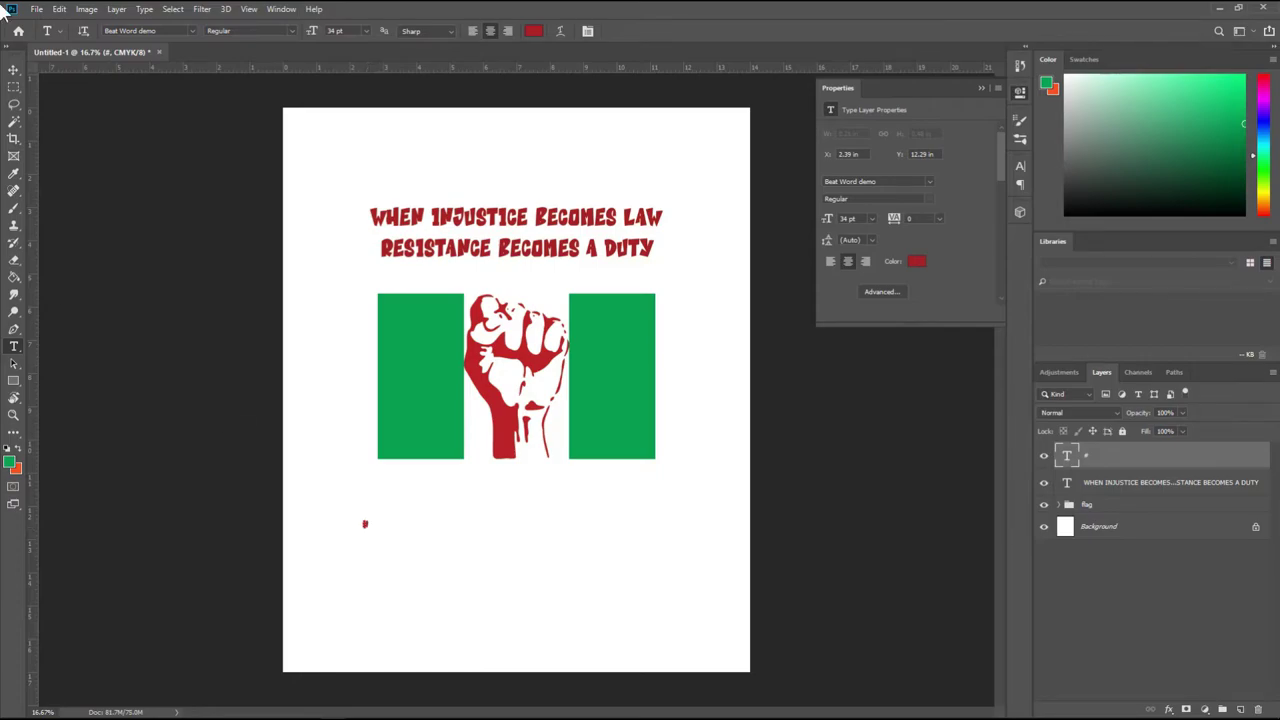
pyautogui.click(12, 73)
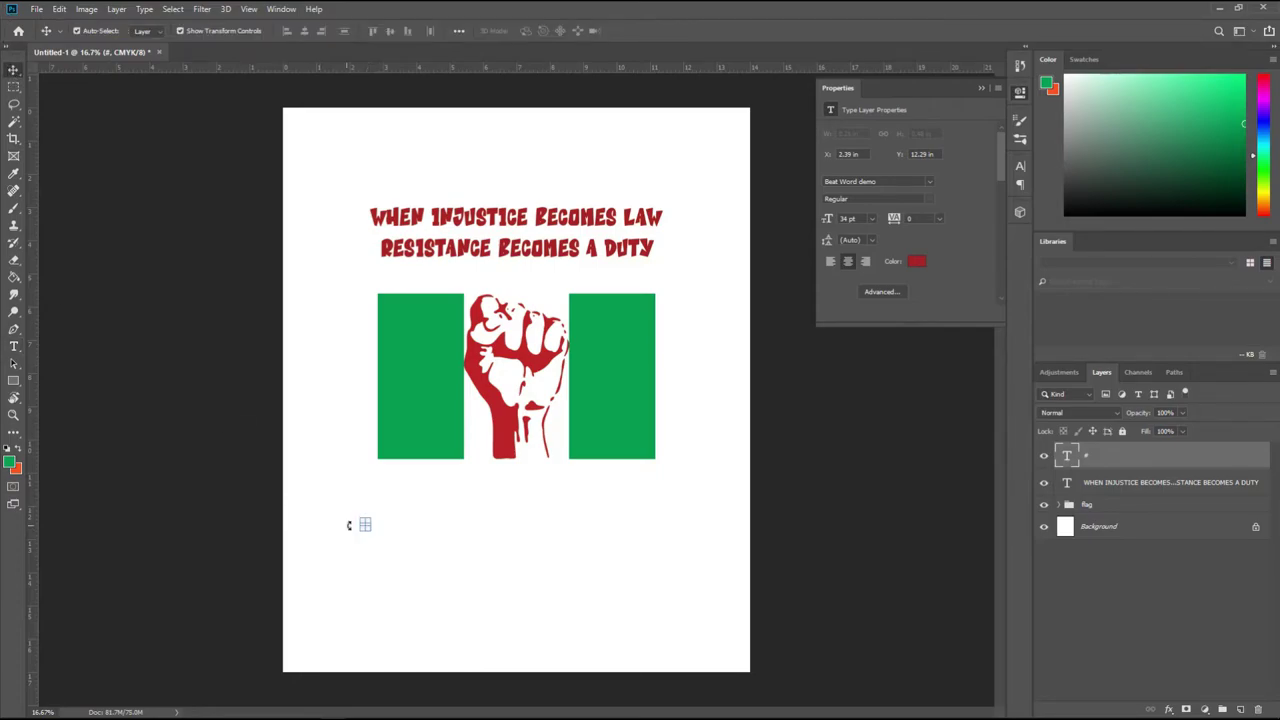
pyautogui.hotkey('ctrl', '+')
pyautogui.hotkey('ctrl', '+')
pyautogui.hotkey('ctrl', '+')
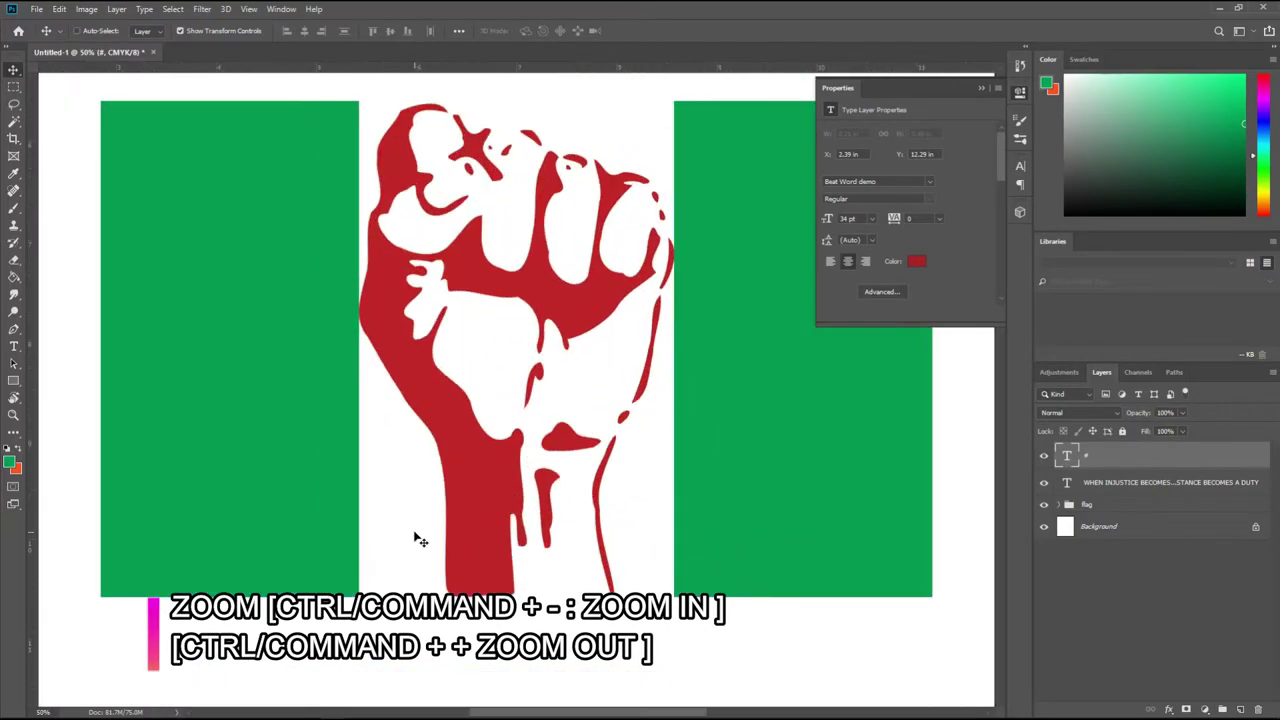
# Step: Scale the # symbol up from 34 pt to about 186 pt
pyautogui.scroll(-3, 424, 530)
pyautogui.scroll(-1, 428, 525)
pyautogui.hscroll(-1, 424, 524)
pyautogui.hscroll(-2, 400, 512)
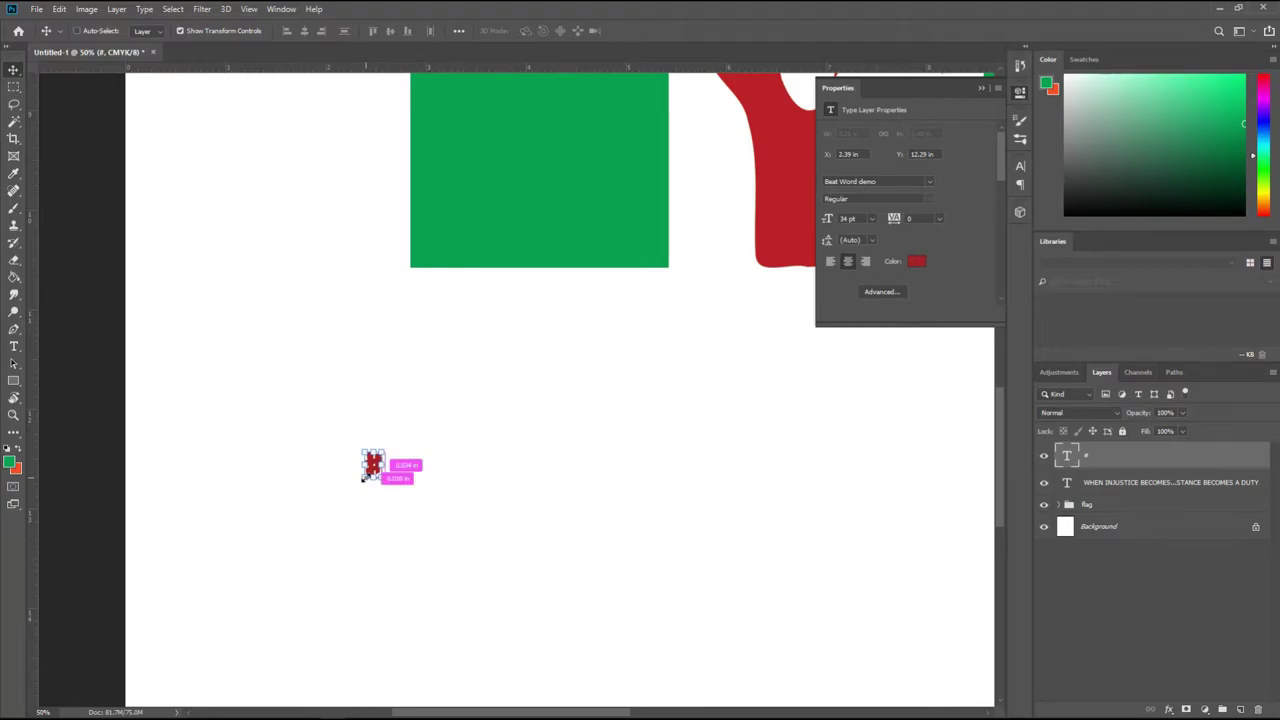
pyautogui.moveTo(360, 476); pyautogui.dragTo(271, 677)
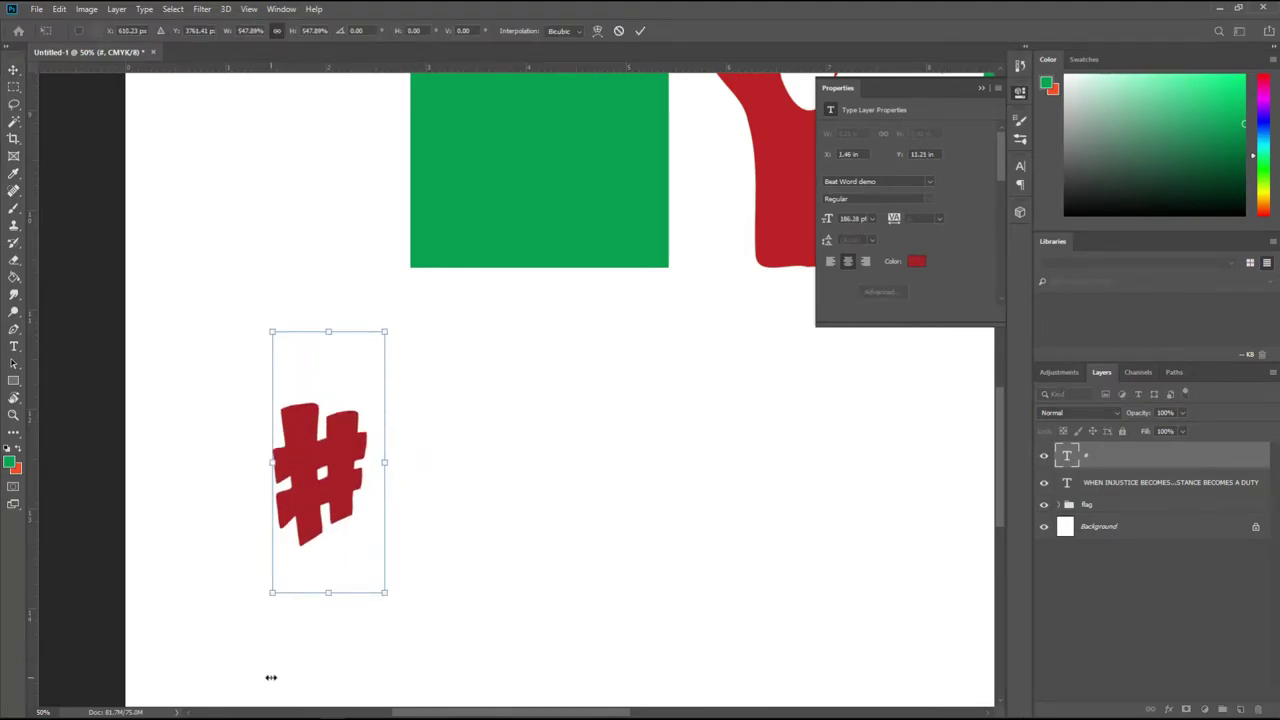
pyautogui.click(640, 30)
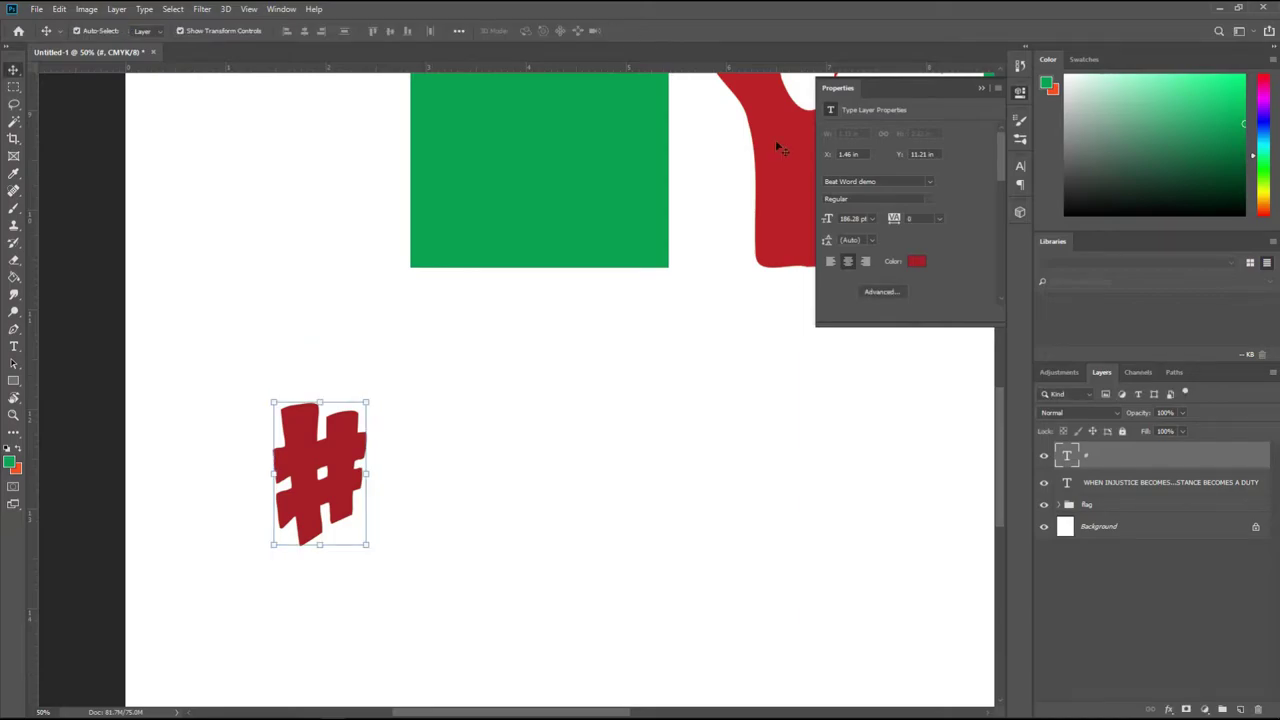
pyautogui.click(929, 182)
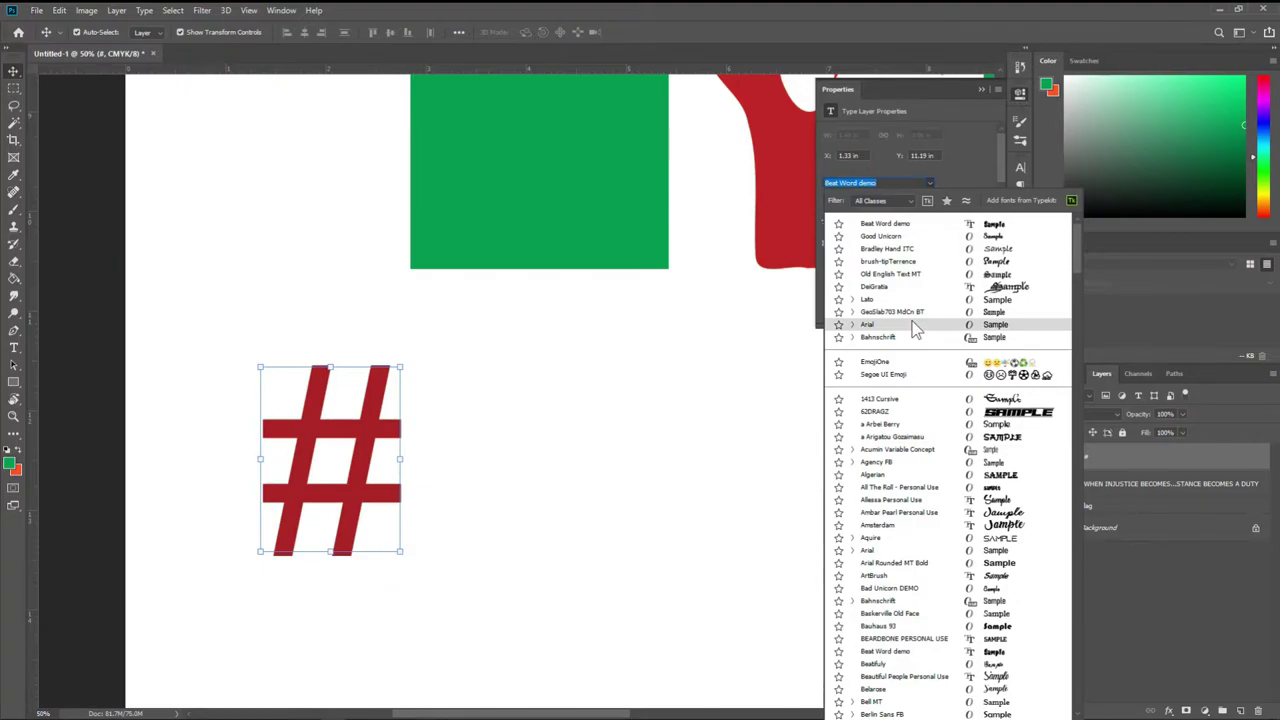
# Step: Set the # symbol in Arial with the Black style
pyautogui.click(914, 326)
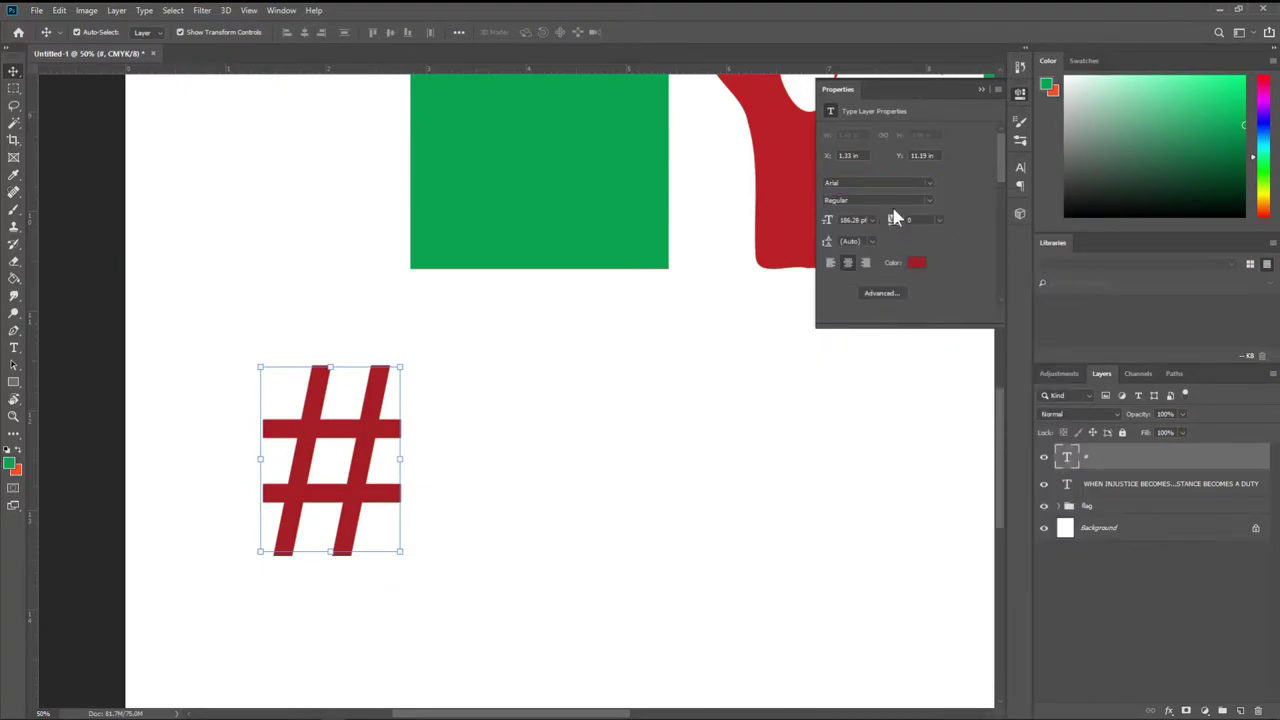
pyautogui.click(927, 199)
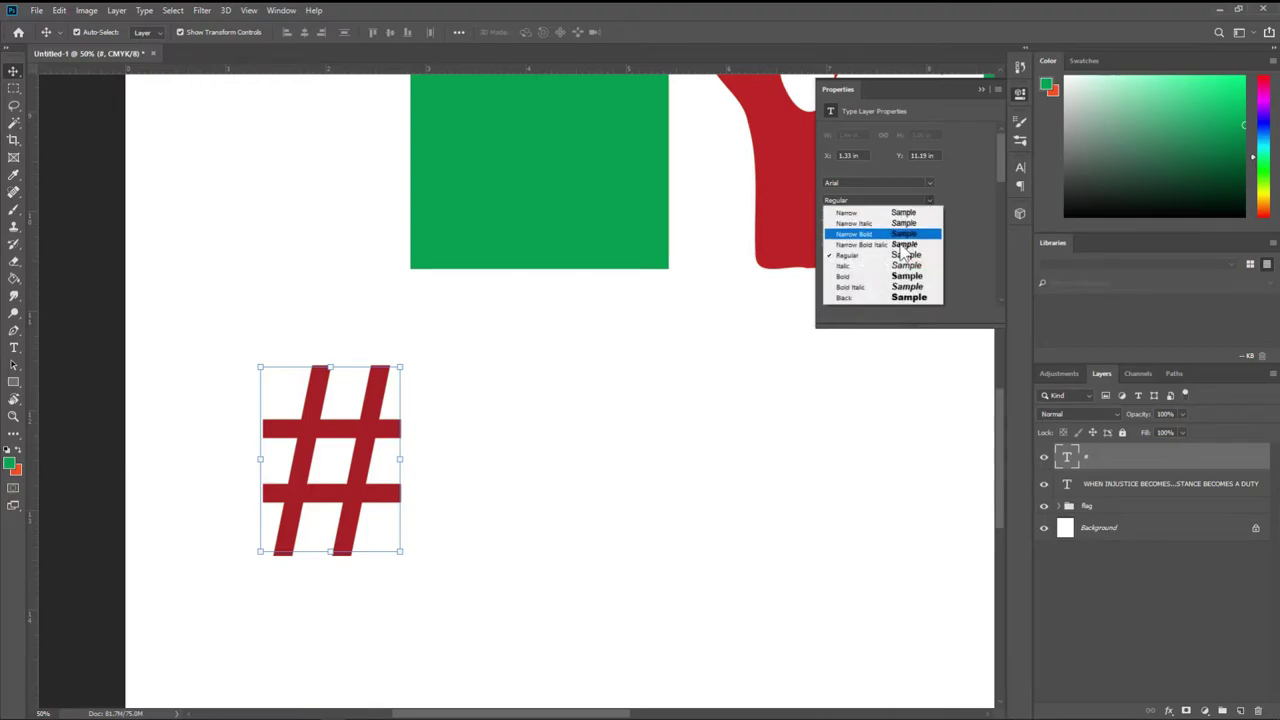
pyautogui.click(892, 298)
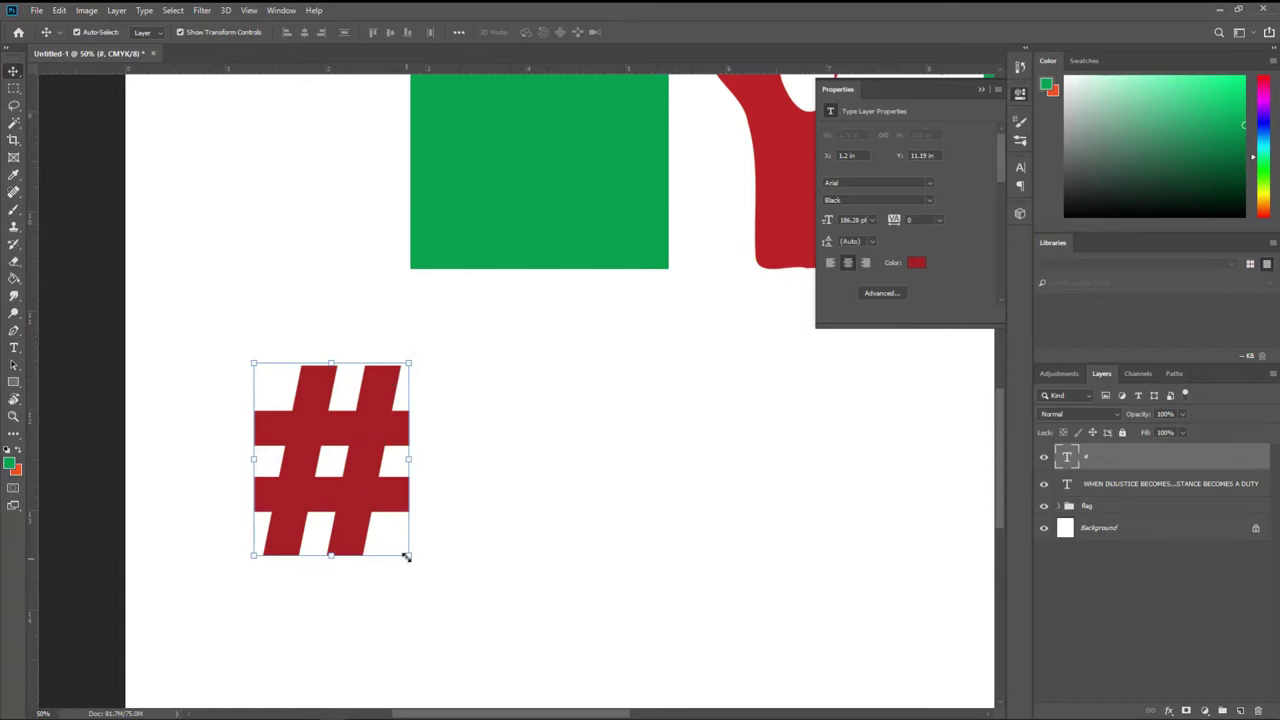
# Step: Enlarge the # to 243.03 pt, commit the resize and deselect it
pyautogui.moveTo(406, 556); pyautogui.dragTo(424, 589)
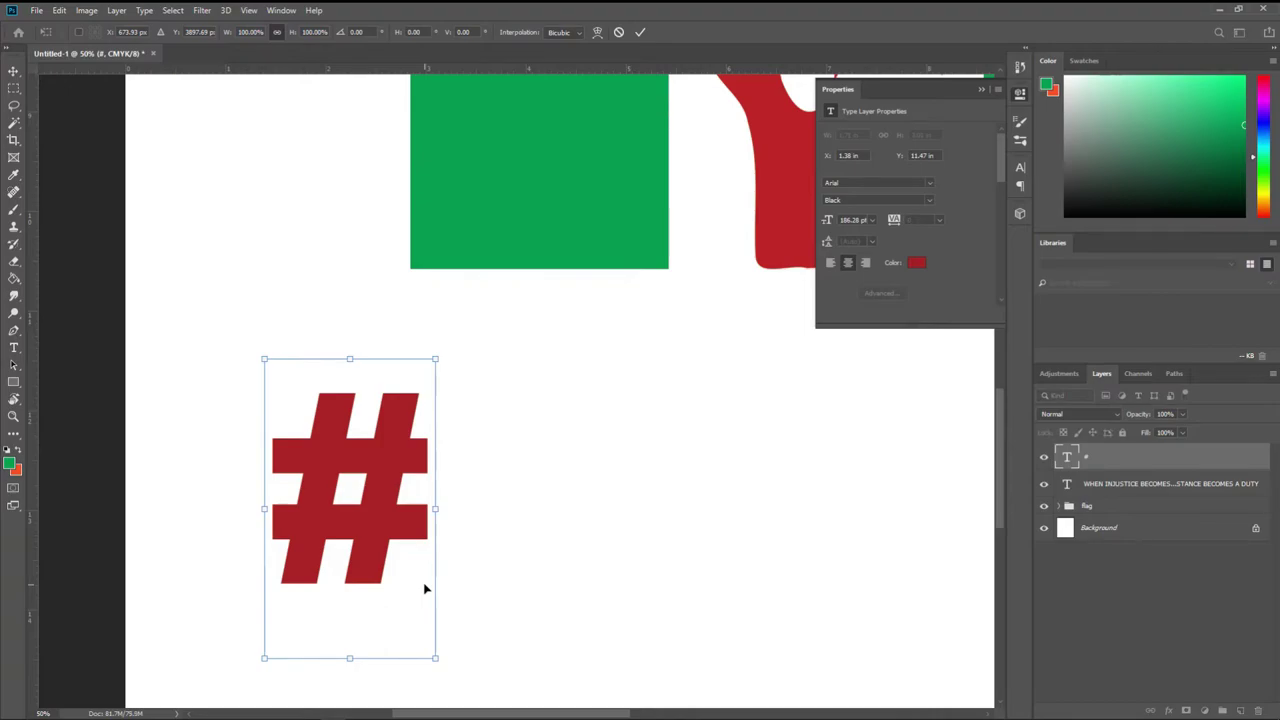
pyautogui.hotkey('ctrl', '0')
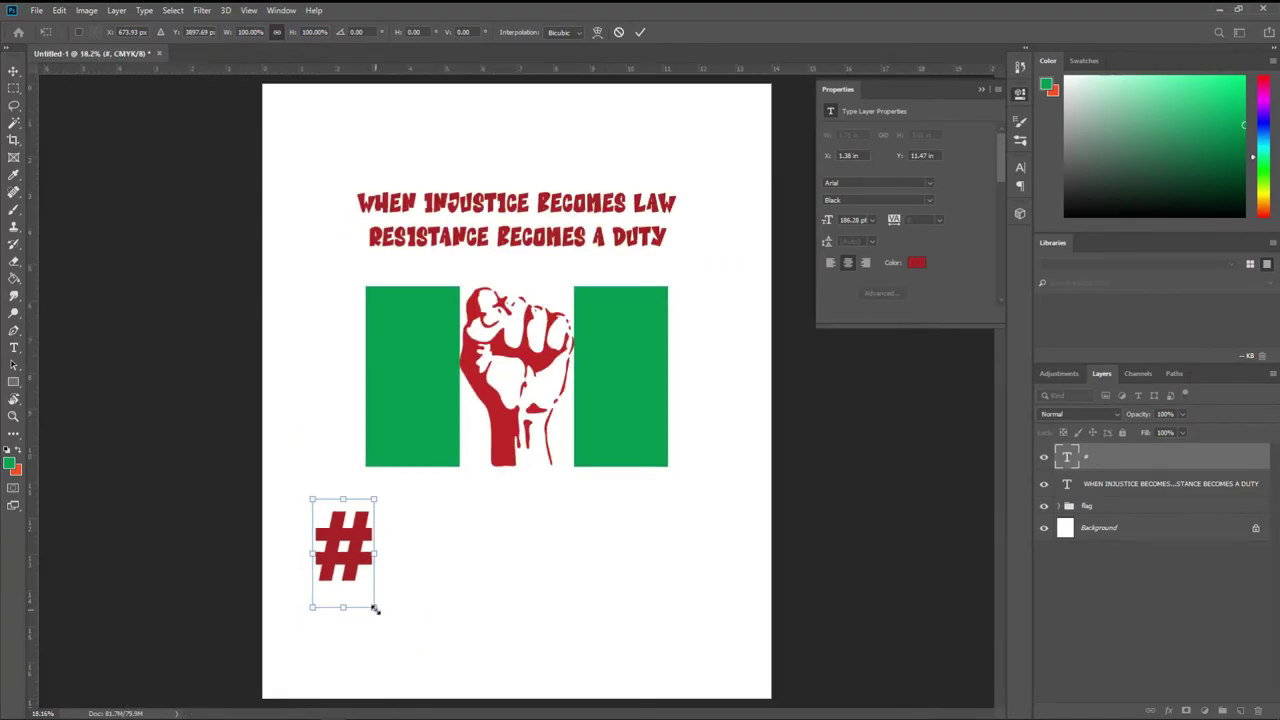
pyautogui.moveTo(375, 609); pyautogui.dragTo(407, 639)
pyautogui.press('Return')
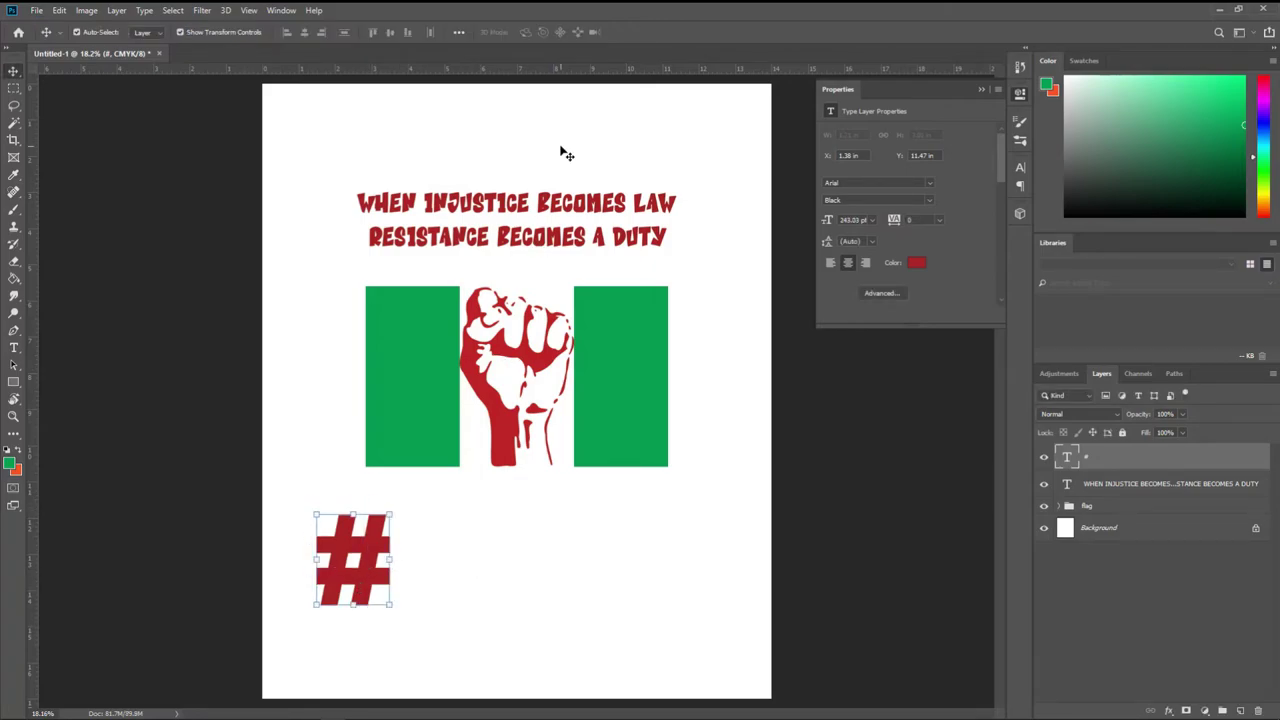
pyautogui.click(463, 554)
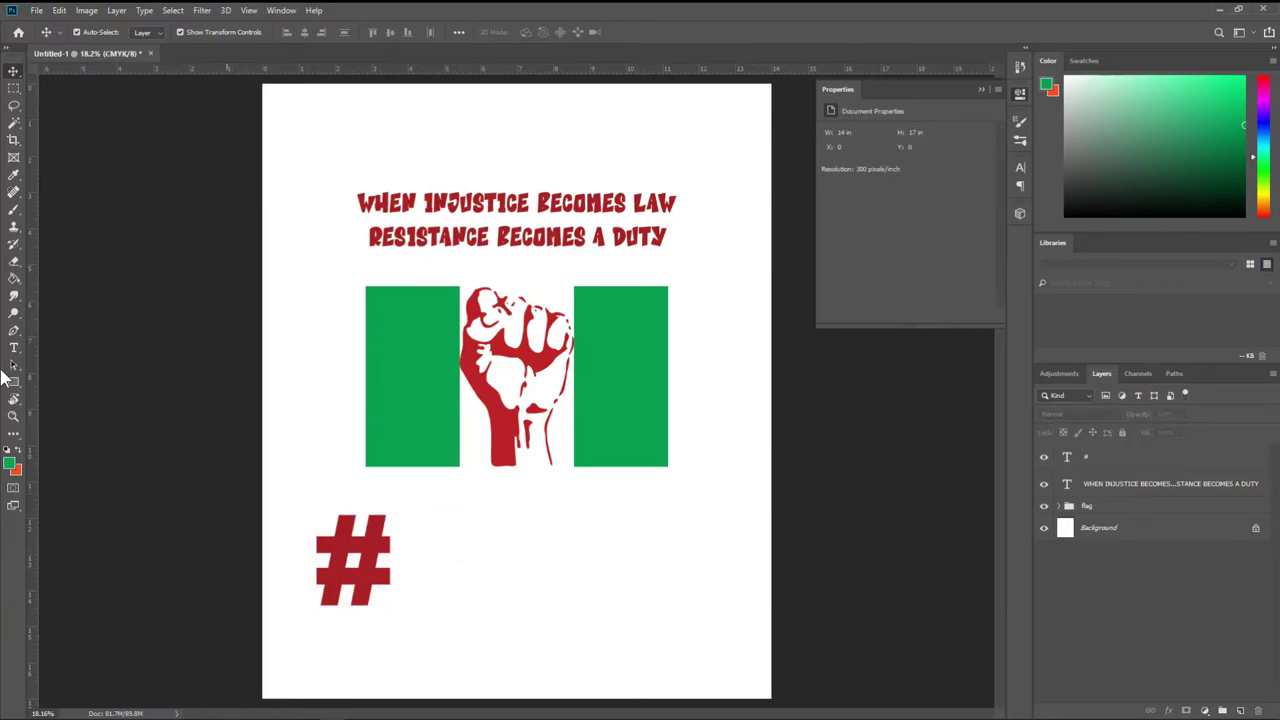
# Step: Add a committed red text layer reading ENDSARS over ENDSWAT beside the #
pyautogui.click(14, 347)
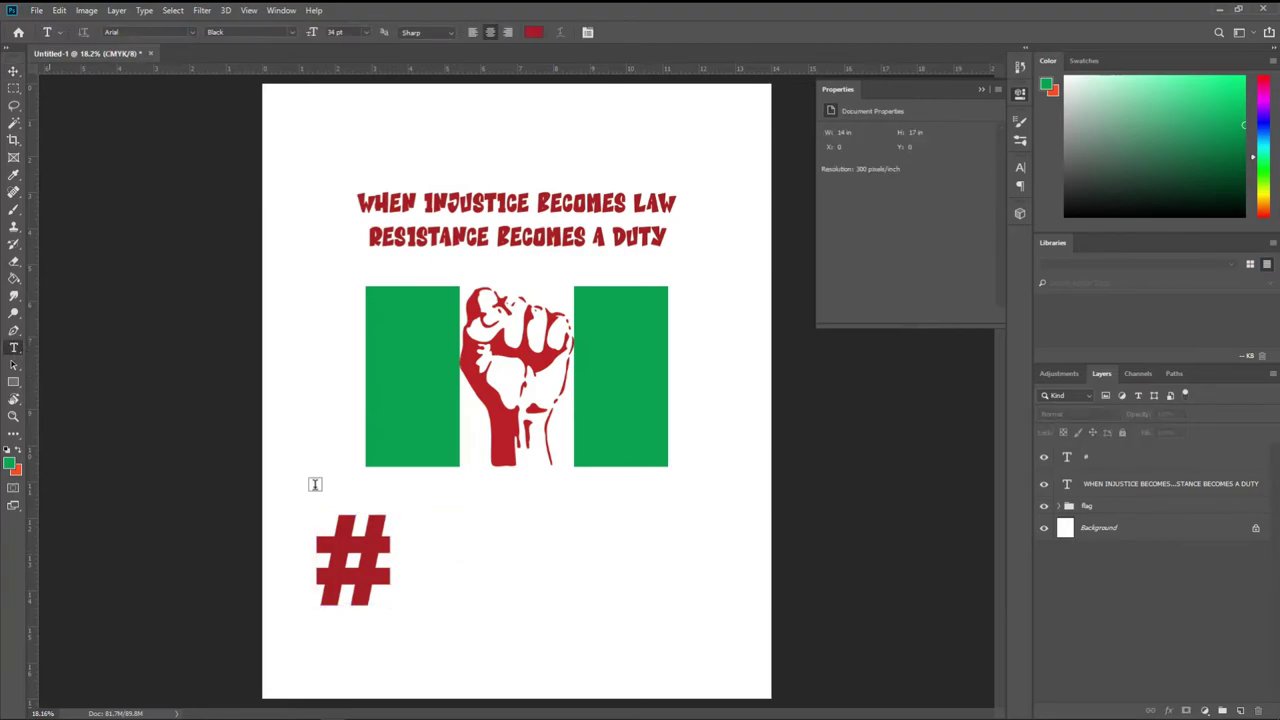
pyautogui.click(437, 526)
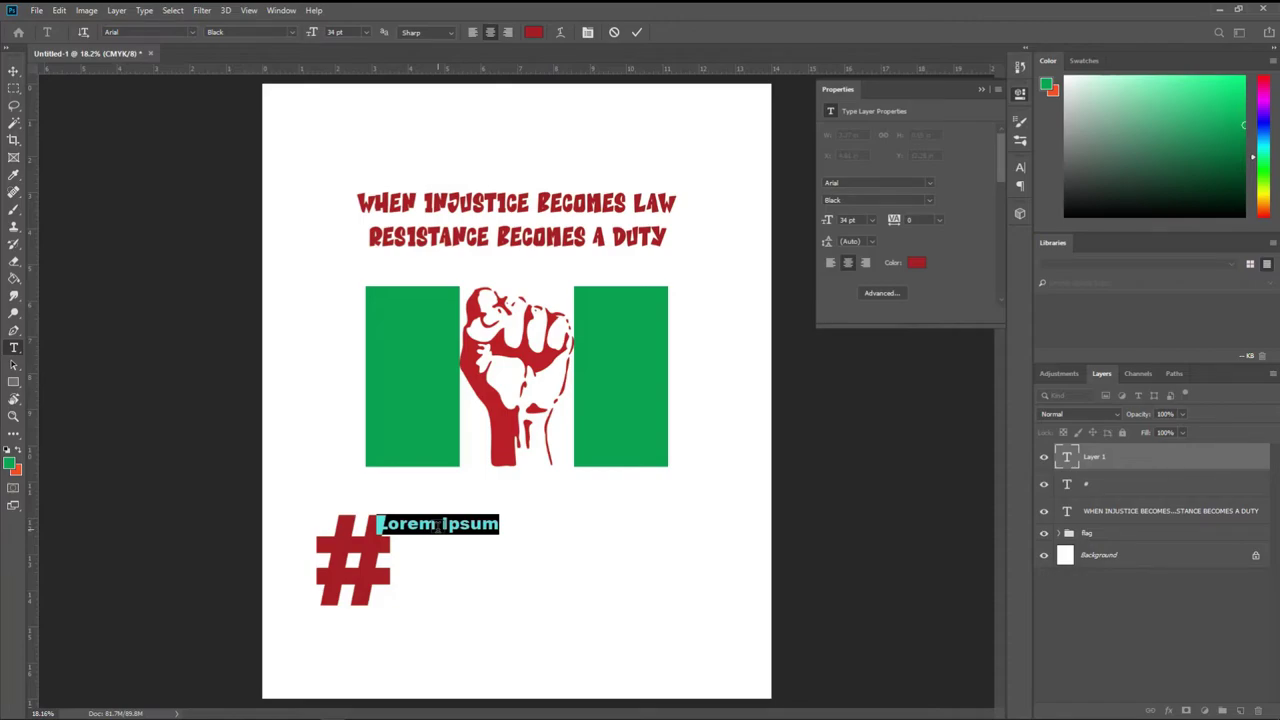
pyautogui.write('END')
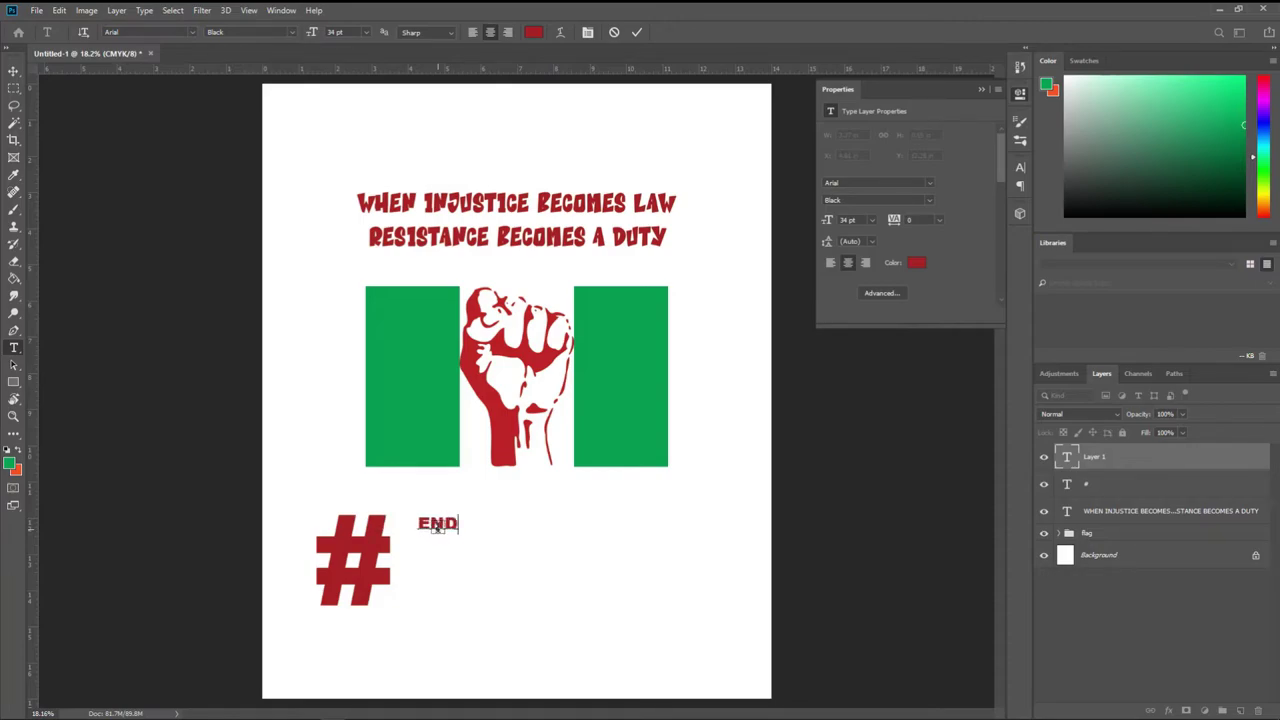
pyautogui.write('SAR')
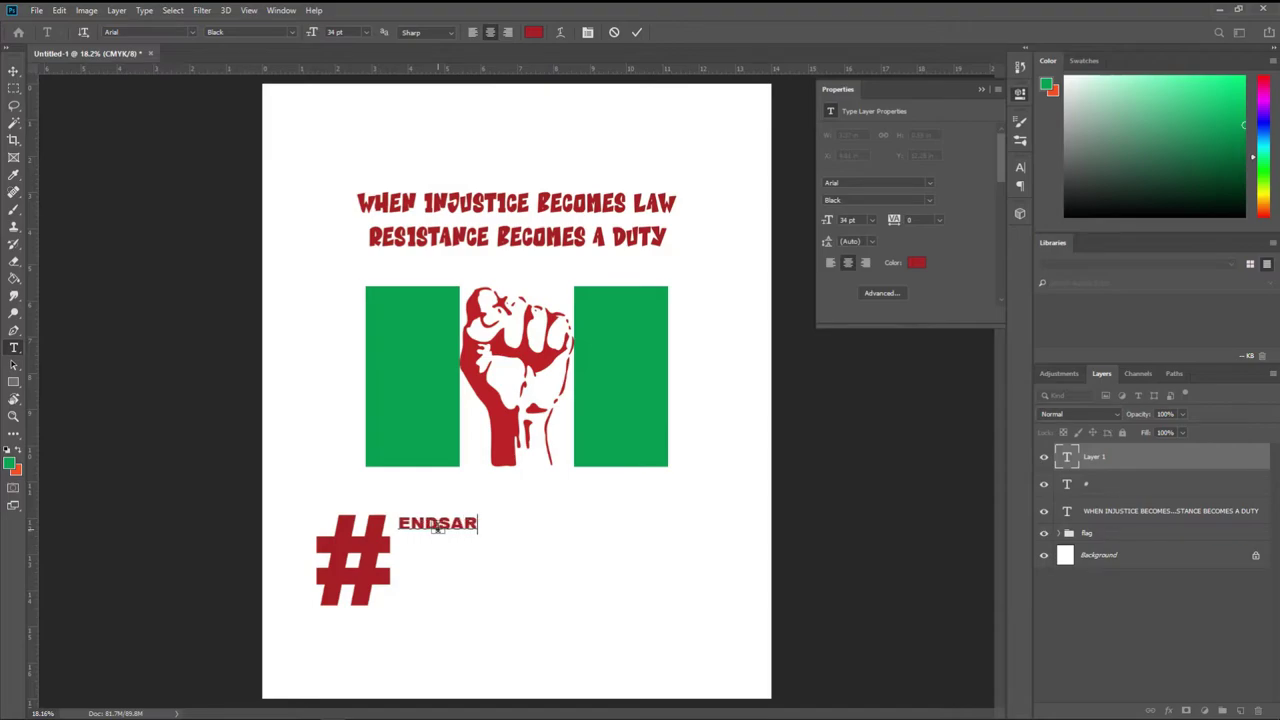
pyautogui.write('S')
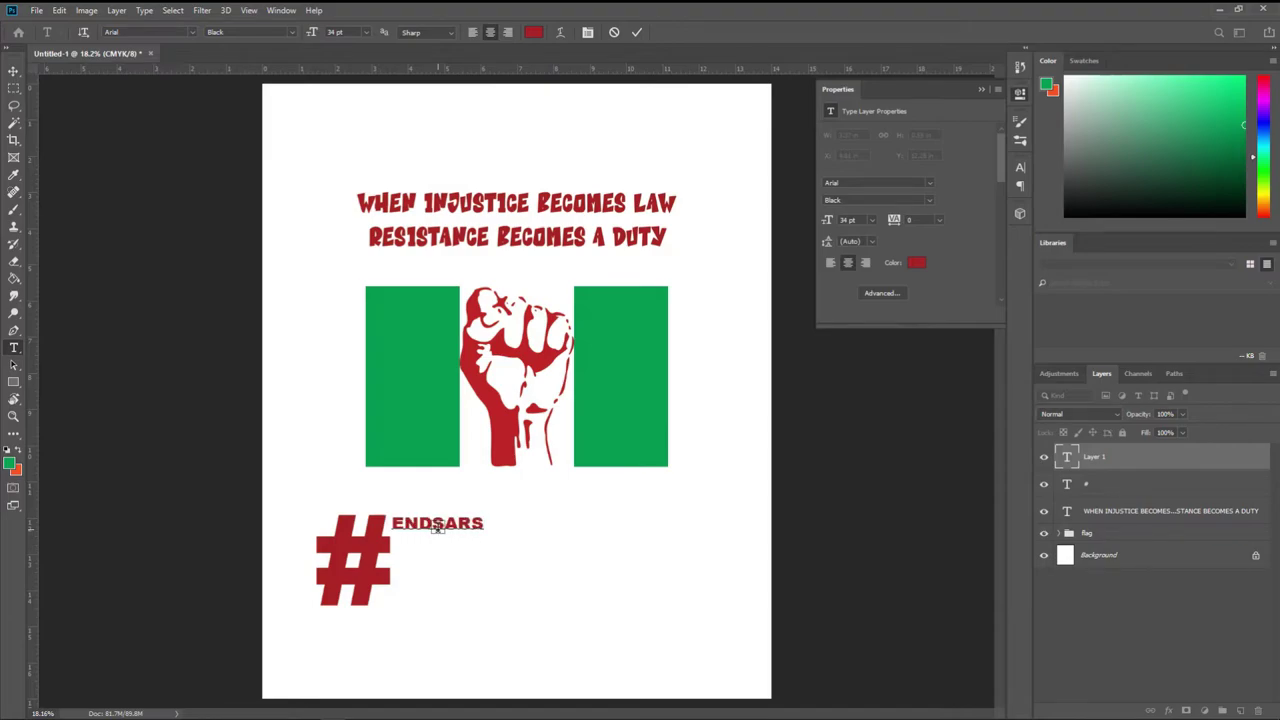
pyautogui.press('Return')
pyautogui.write('ENDS')
pyautogui.write('WAT')
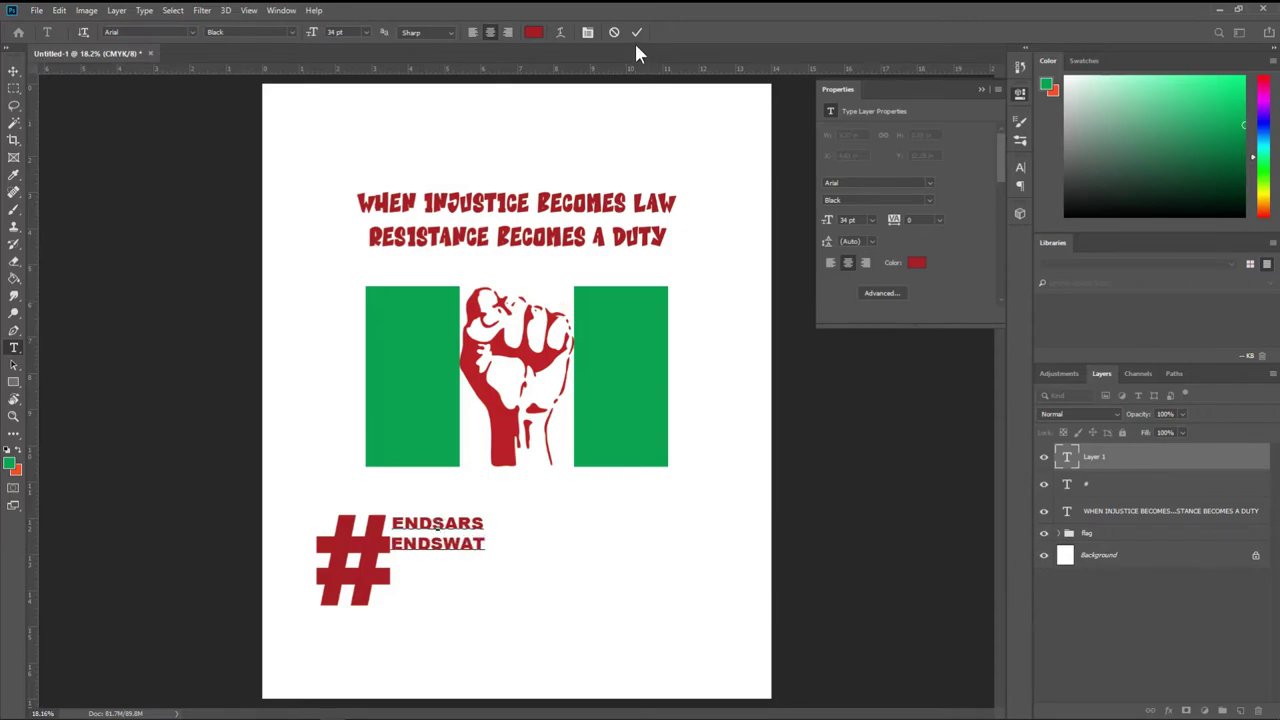
pyautogui.click(636, 34)
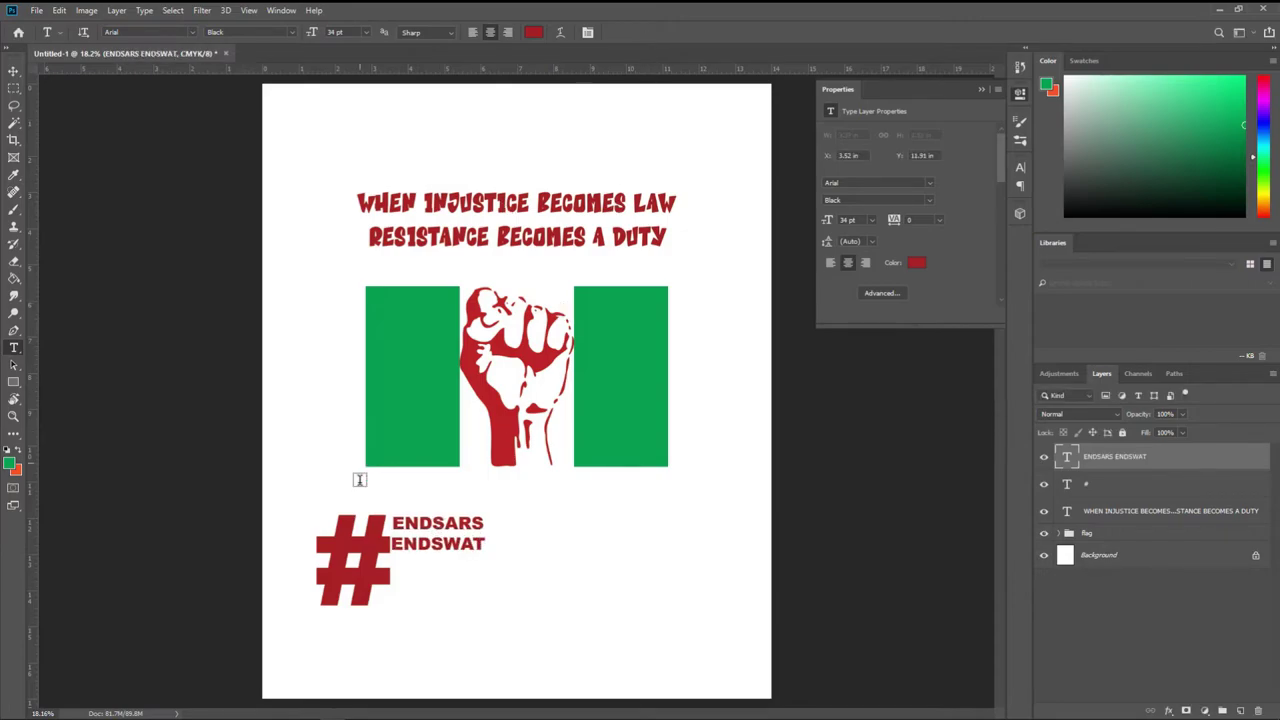
# Step: Scale the ENDSARS / ENDSWAT text to 83.75 pt and align it beside the #
pyautogui.click(14, 72)
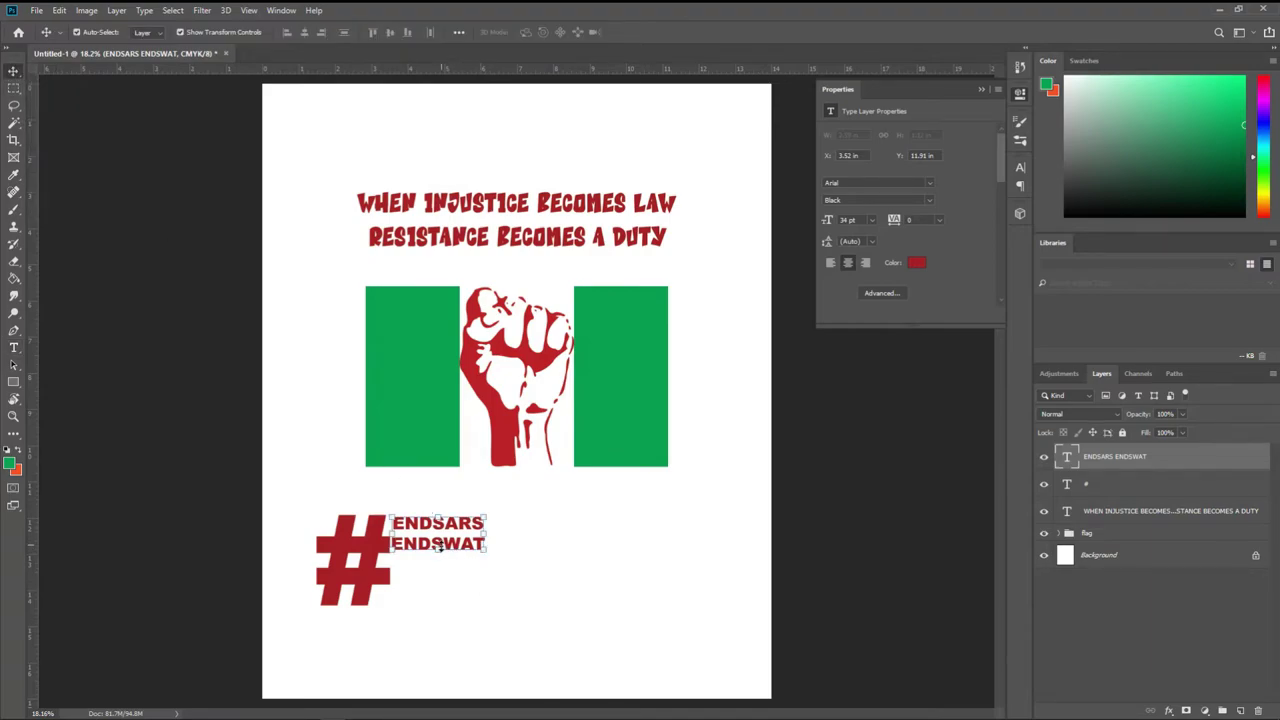
pyautogui.moveTo(436, 550)
pyautogui.mouseDown()
pyautogui.moveTo(466, 610)
pyautogui.moveTo(476, 590)
pyautogui.mouseUp()
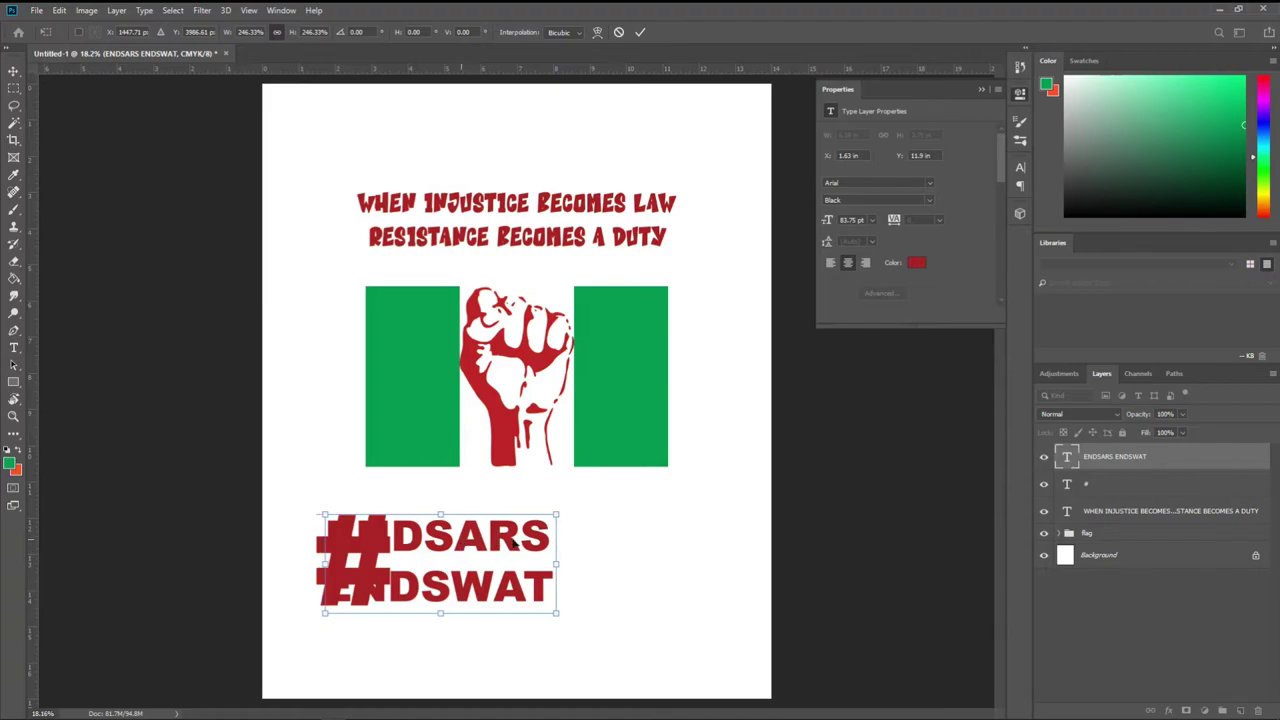
pyautogui.moveTo(462, 541); pyautogui.dragTo(557, 541)
pyautogui.press('Return')
pyautogui.moveTo(376, 545); pyautogui.dragTo(418, 545)
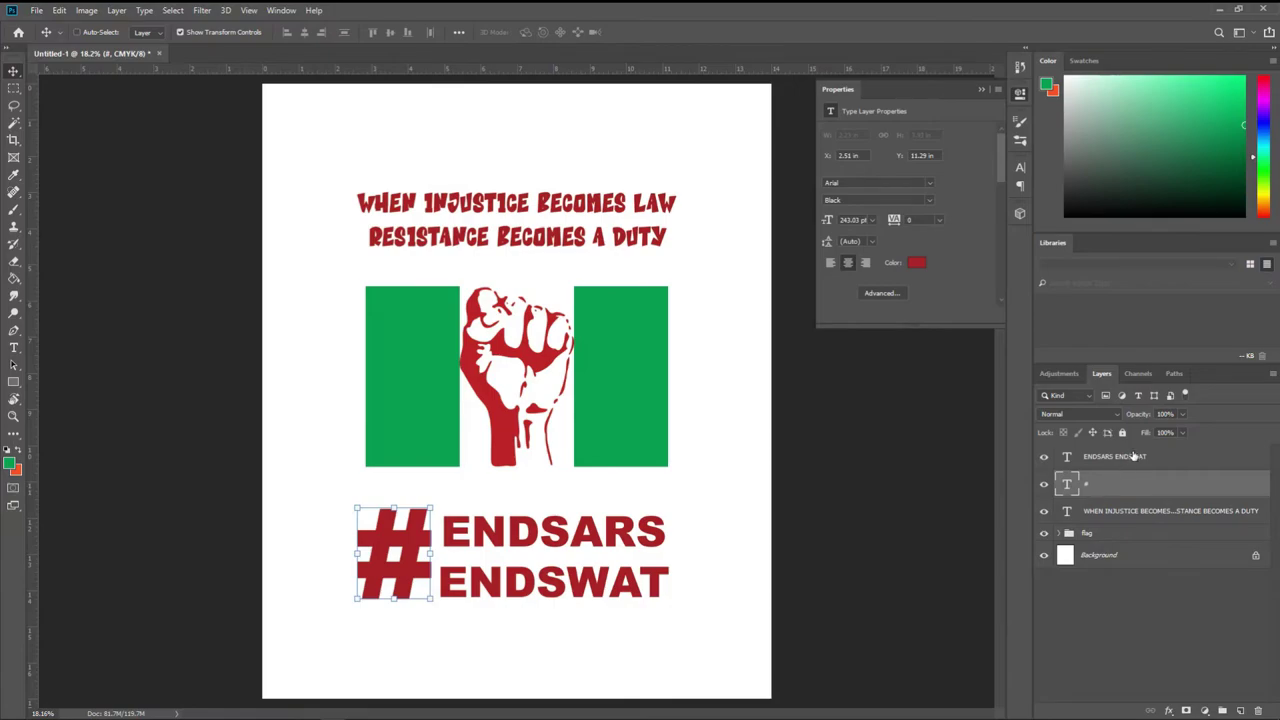
# Step: Group the # and ENDSARS / ENDSWAT layers into a group renamed HASHTAGS
pyautogui.keyDown('shift'); pyautogui.click(1133, 456); pyautogui.keyUp('shift')
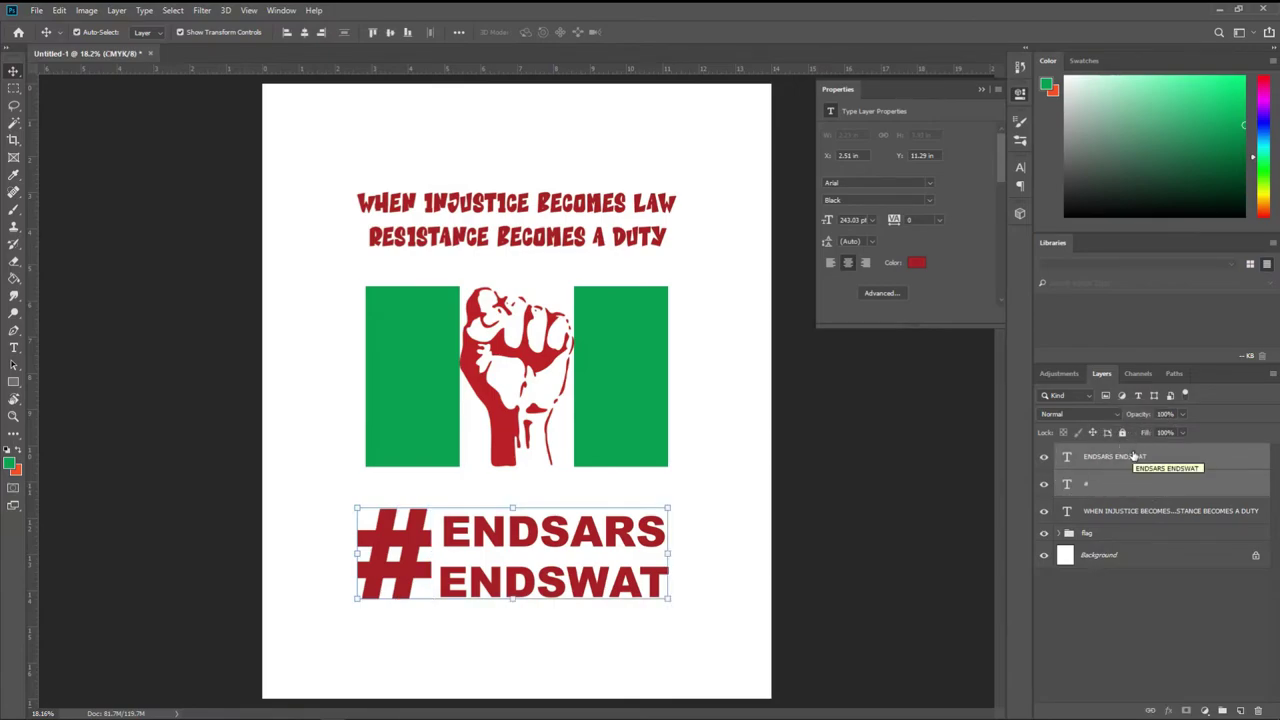
pyautogui.hotkey('ctrl', 'g')
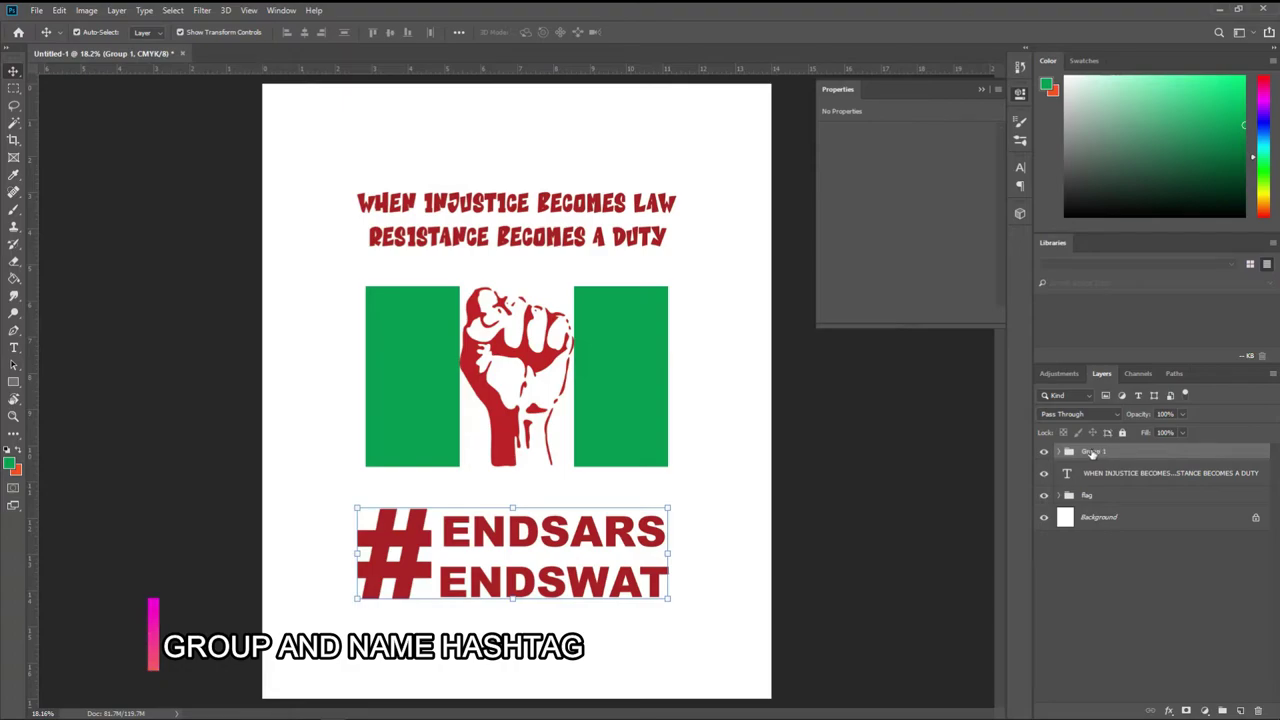
pyautogui.doubleClick(1092, 452)
pyautogui.write('HASHTAGS')
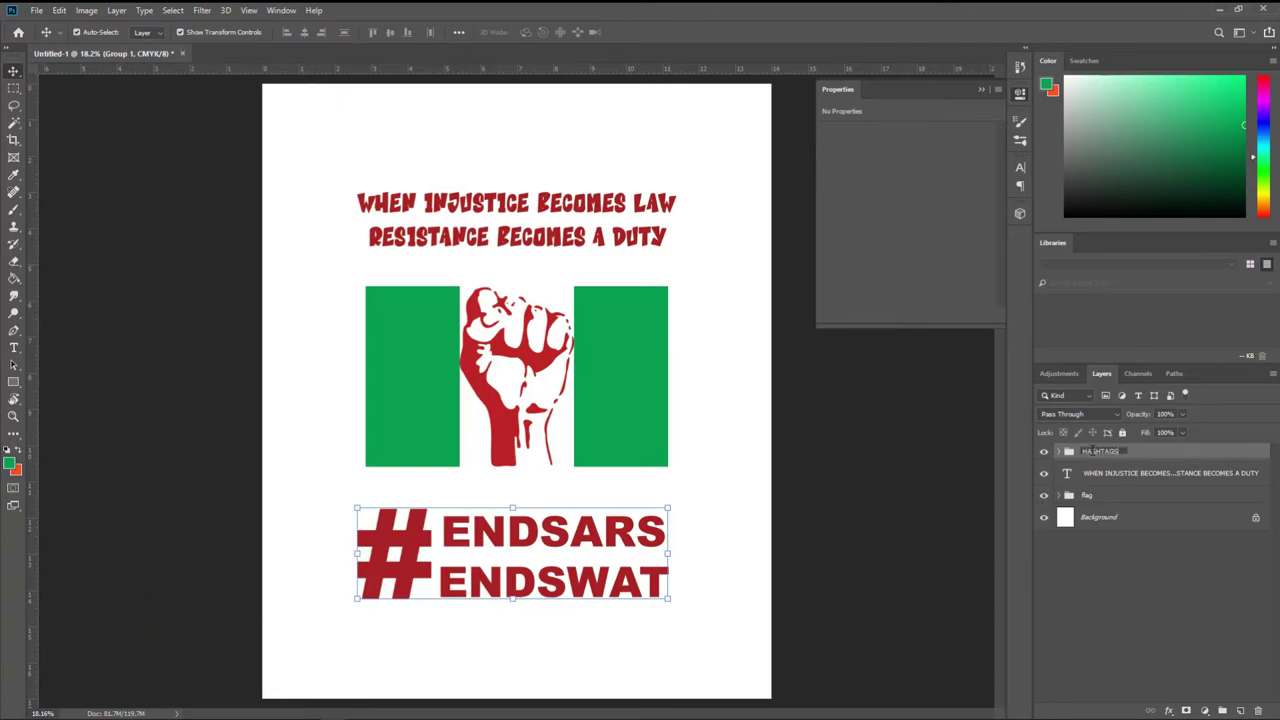
pyautogui.press('Return')
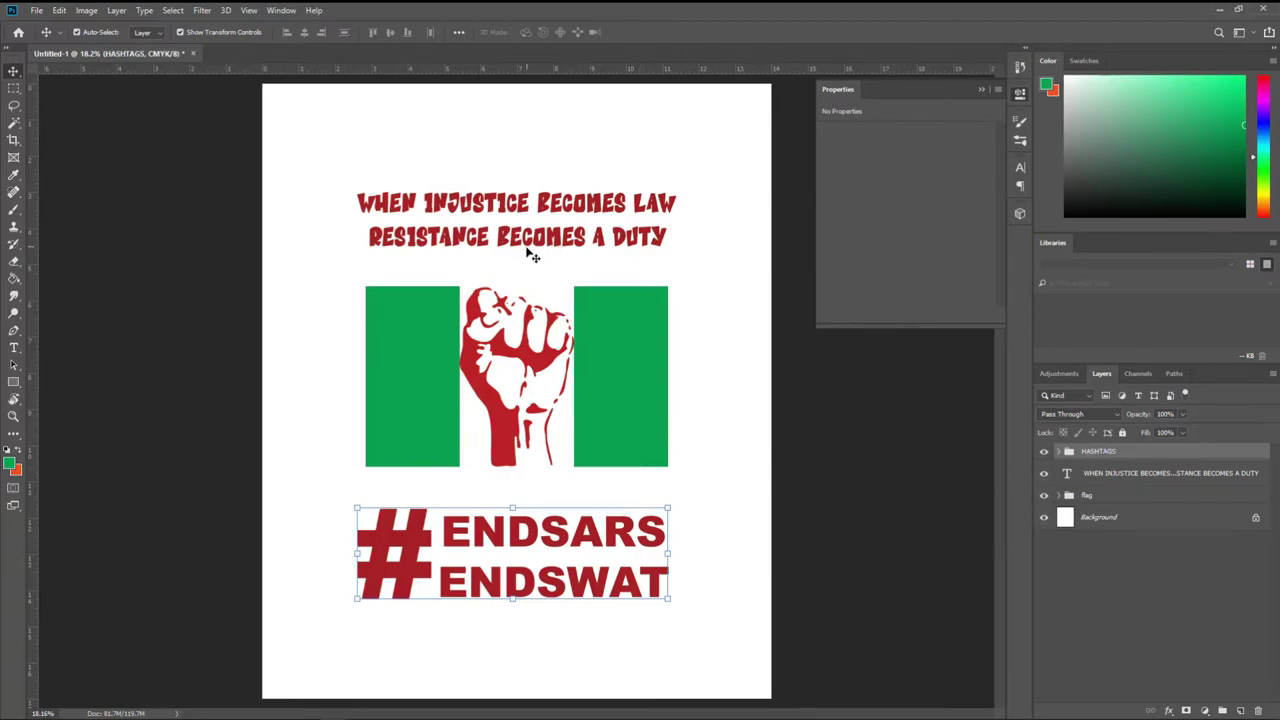
# Step: Add red REFORM THE POLICE text beneath the hashtags and shift it toward centre
pyautogui.click(586, 666)
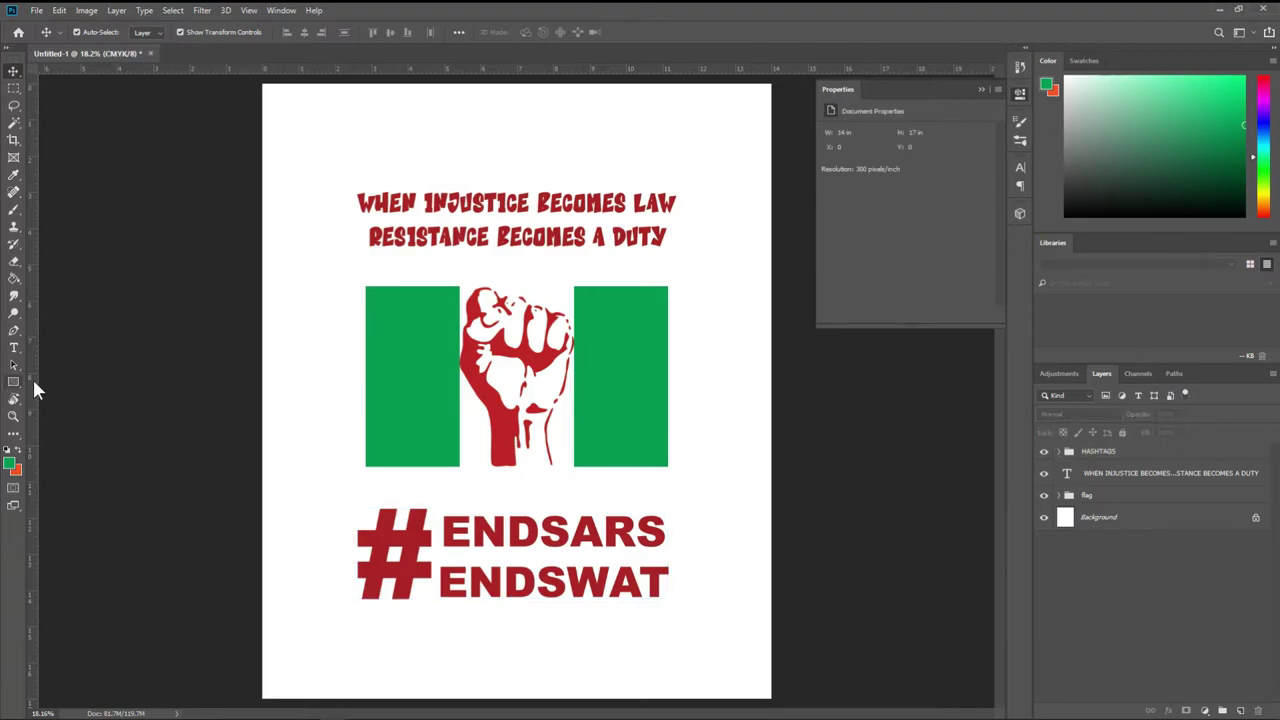
pyautogui.press('t')
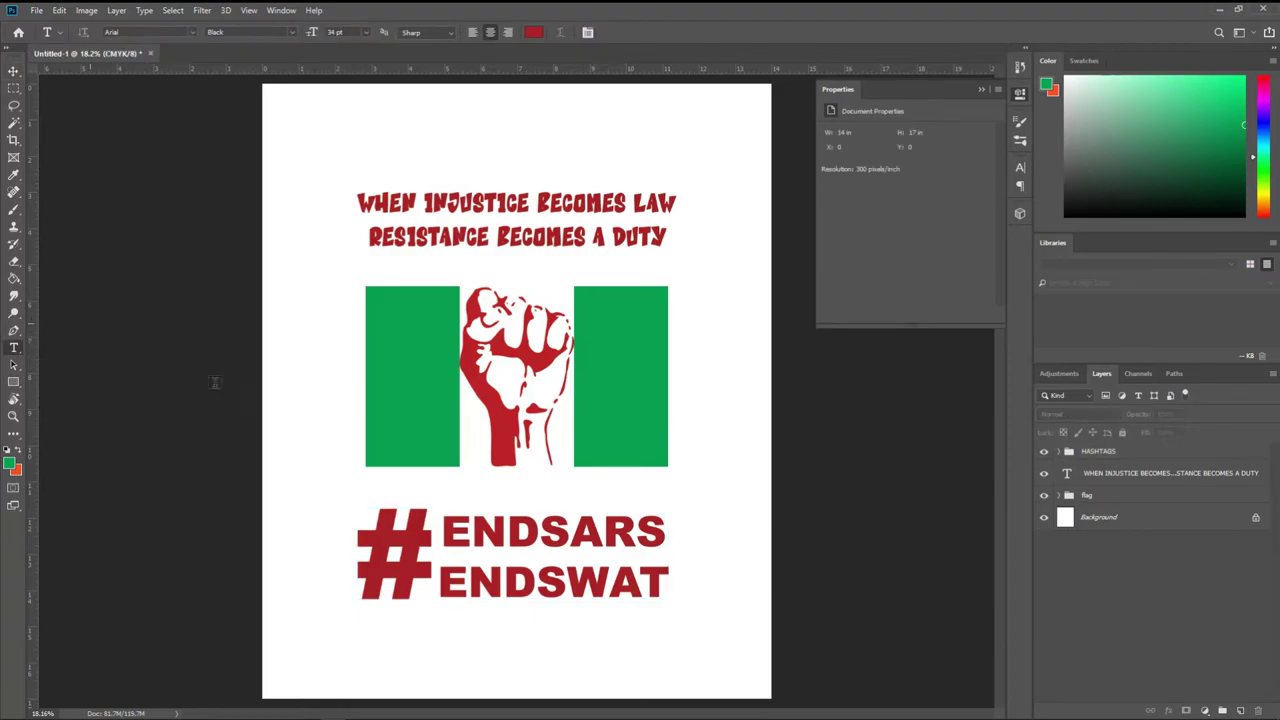
pyautogui.click(409, 634)
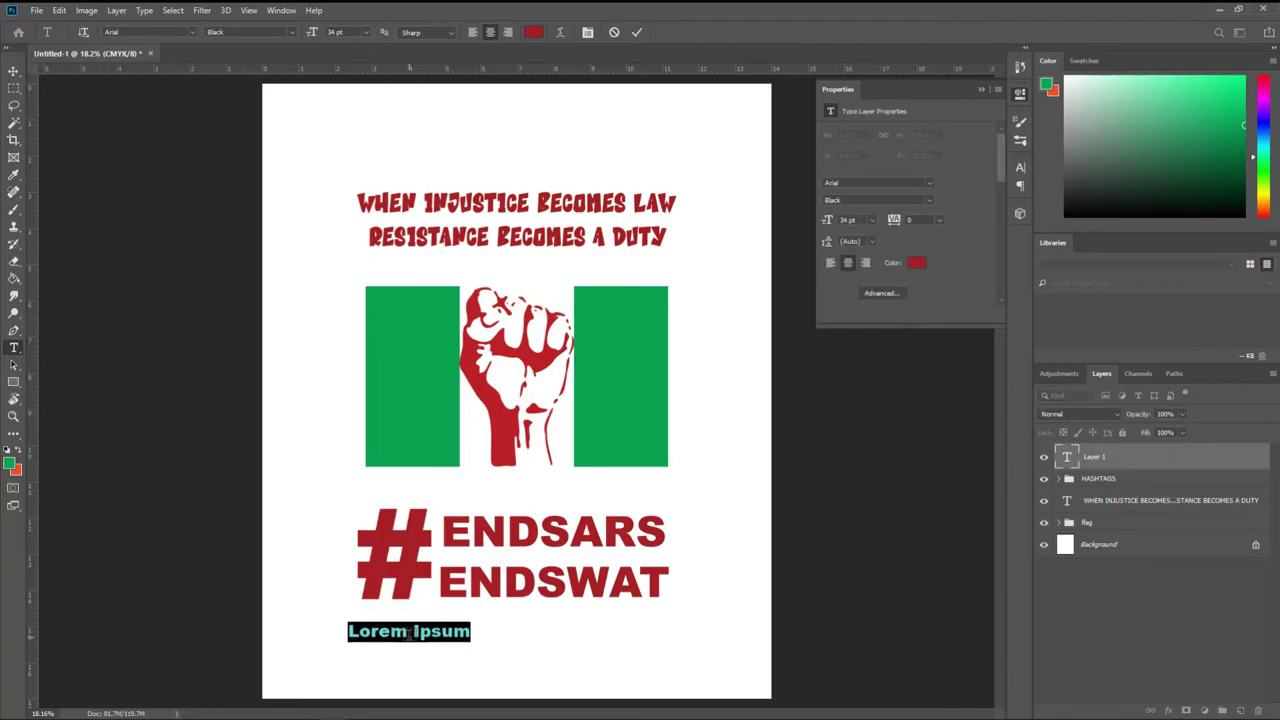
pyautogui.write('REFORM ')
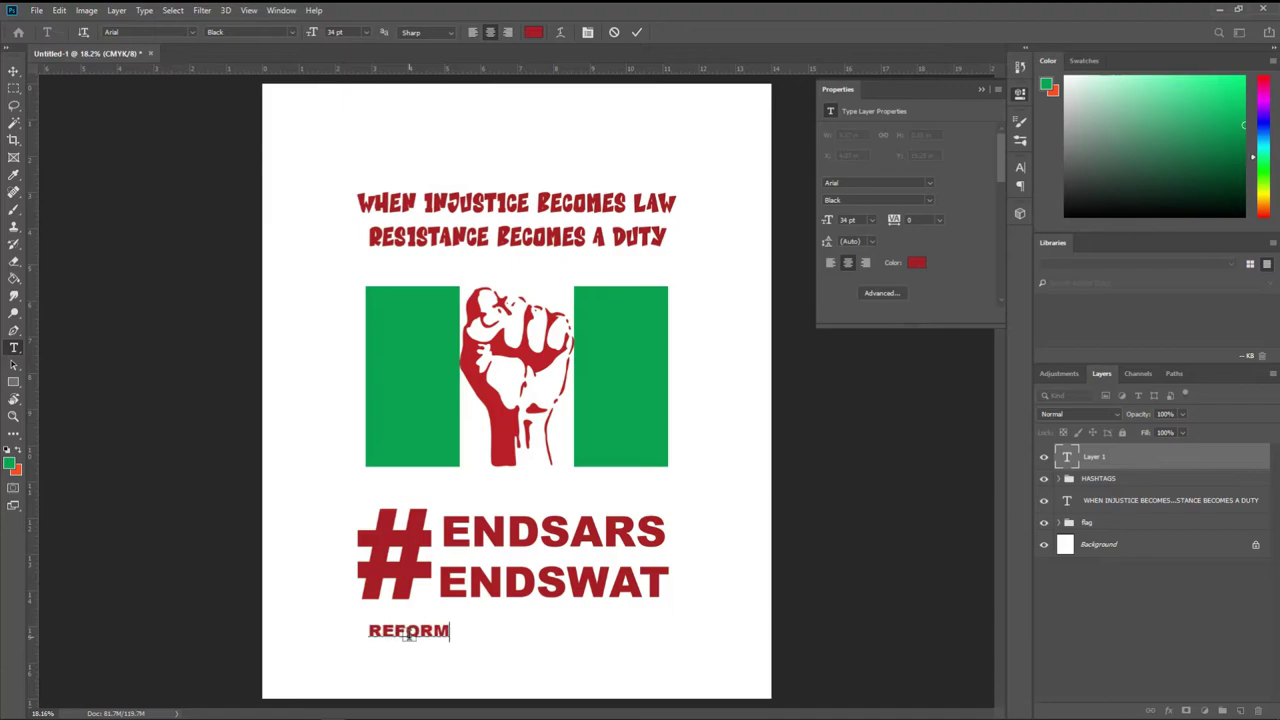
pyautogui.write('THE ')
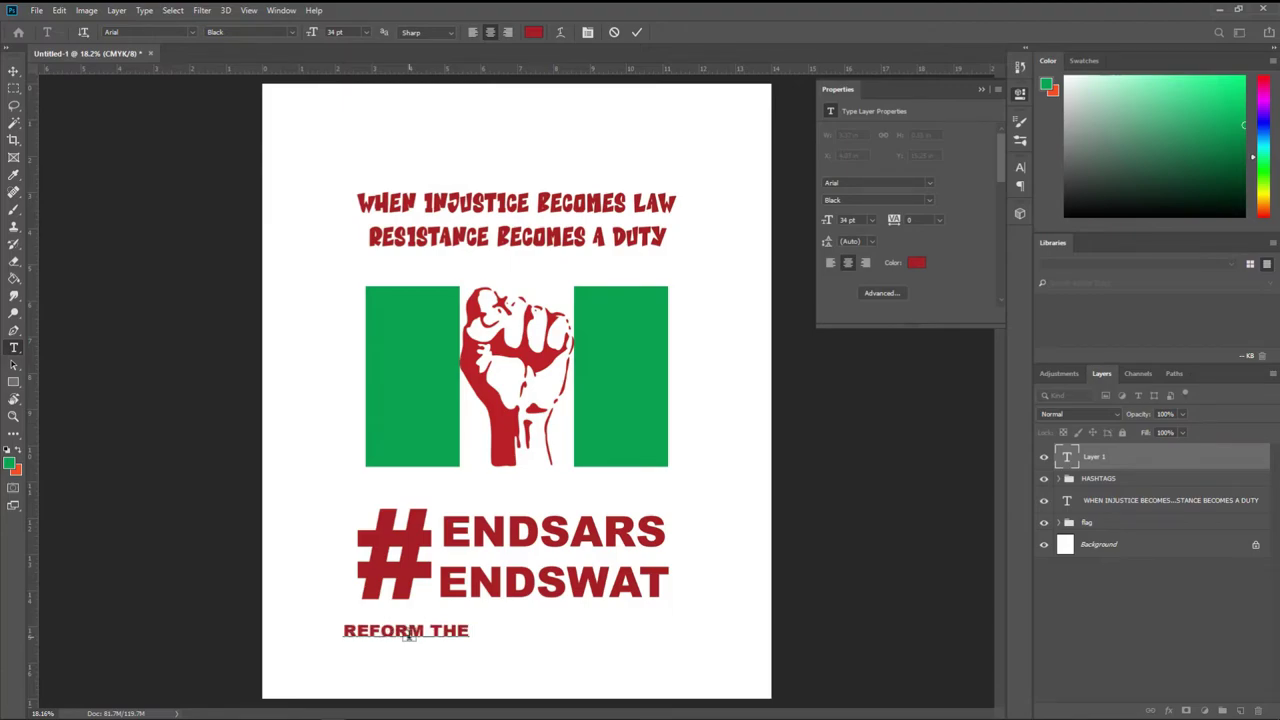
pyautogui.write('POLIC')
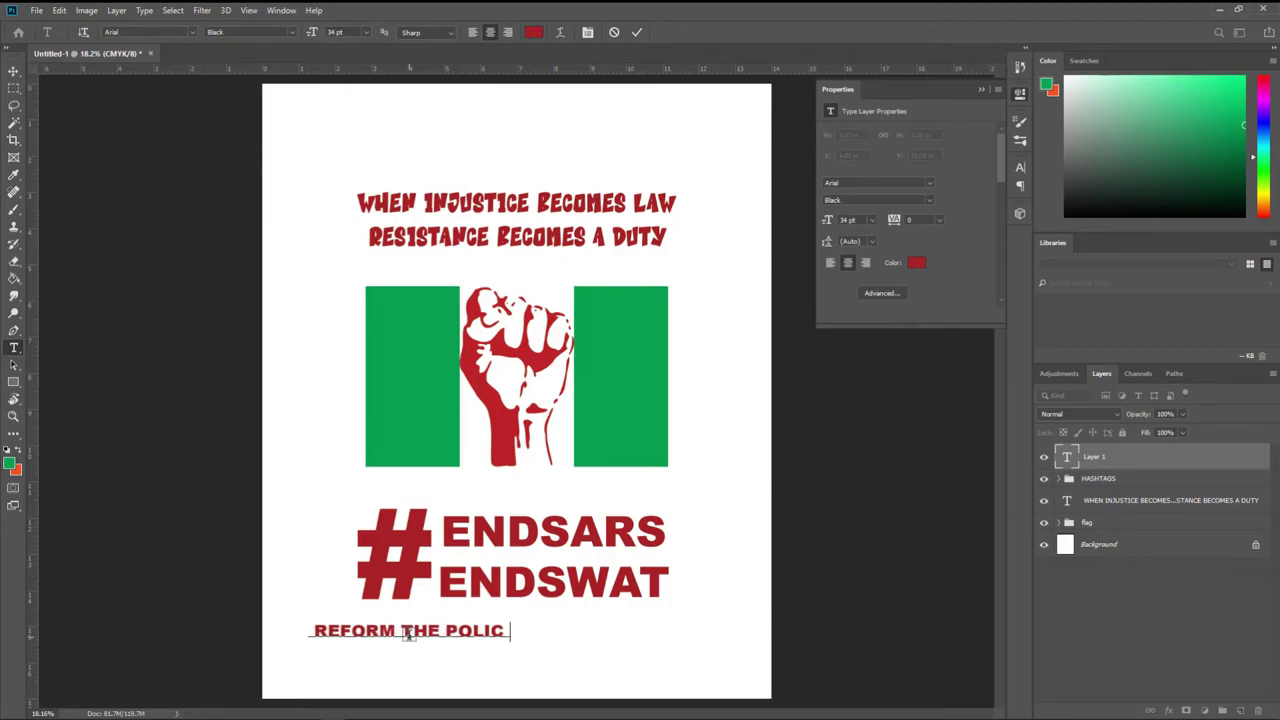
pyautogui.write('E')
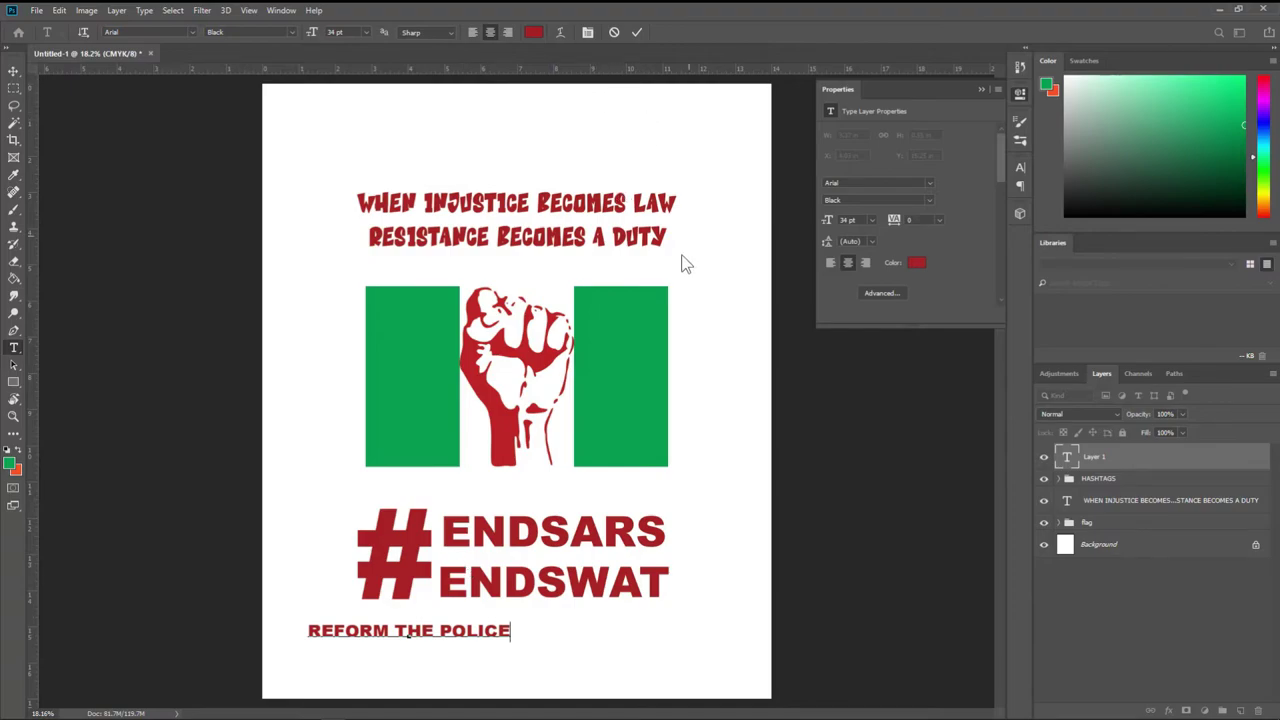
pyautogui.click(636, 31)
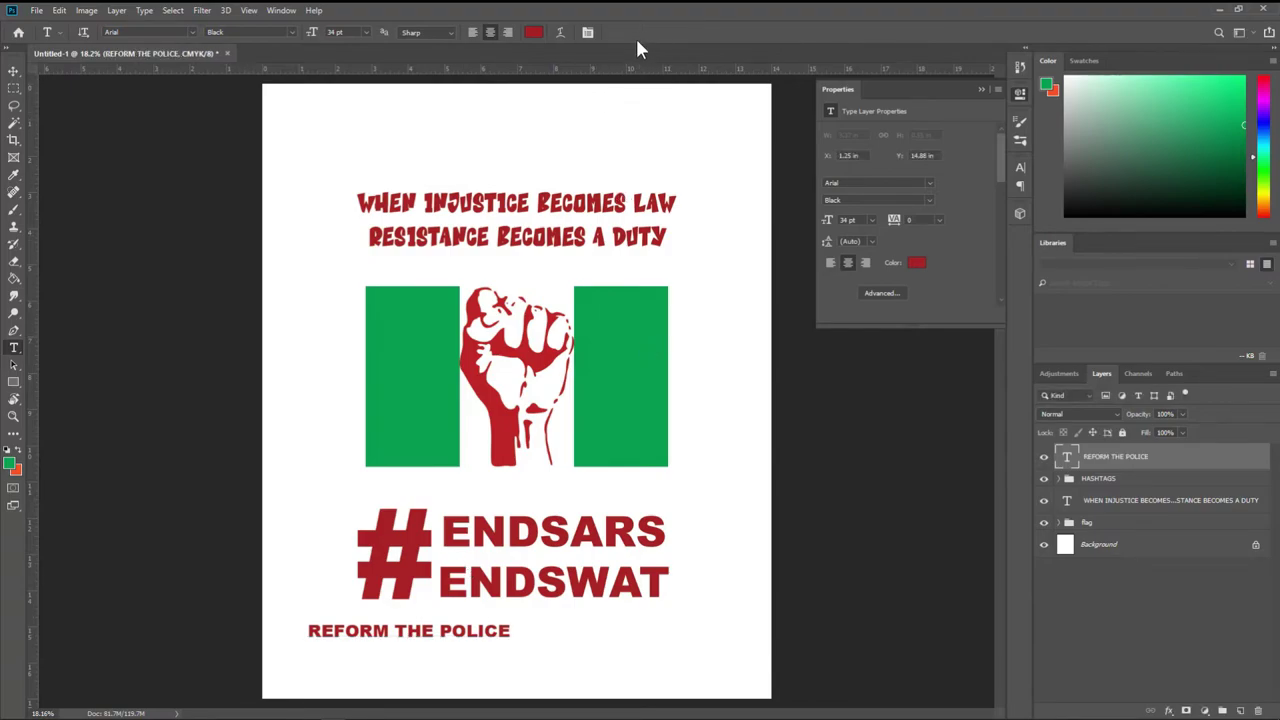
pyautogui.press('v')
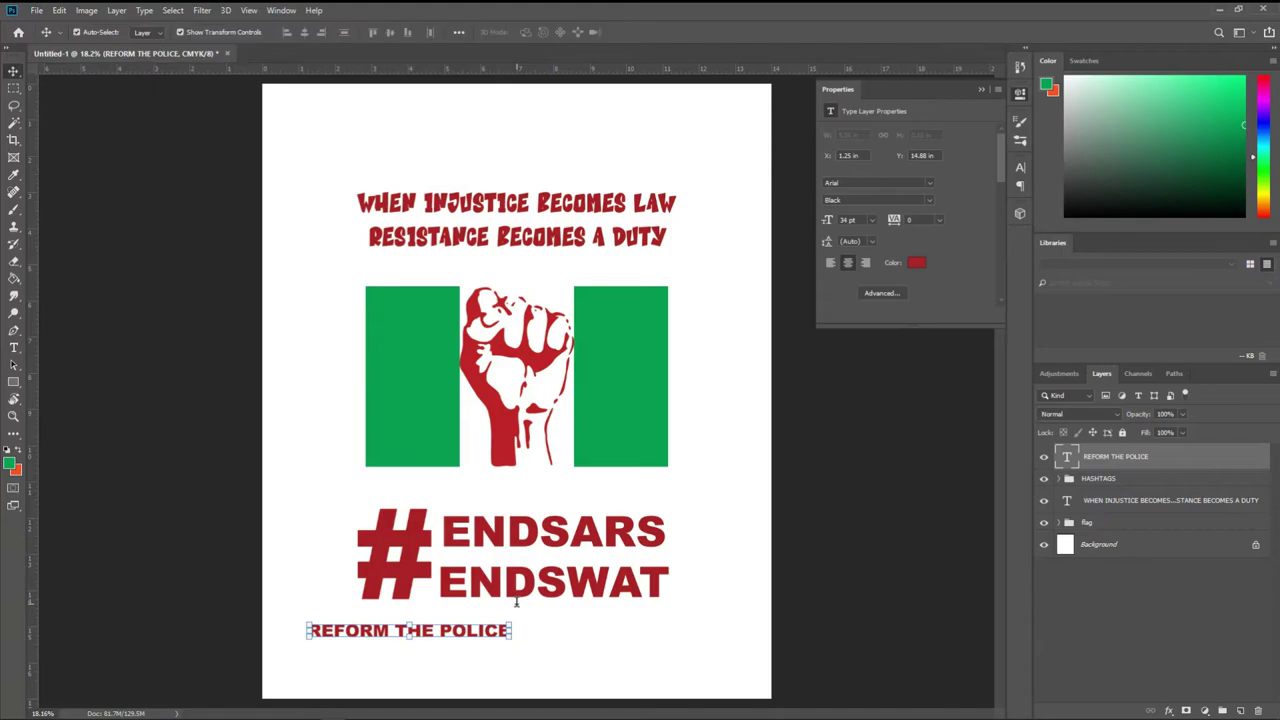
pyautogui.moveTo(481, 633); pyautogui.dragTo(591, 640)
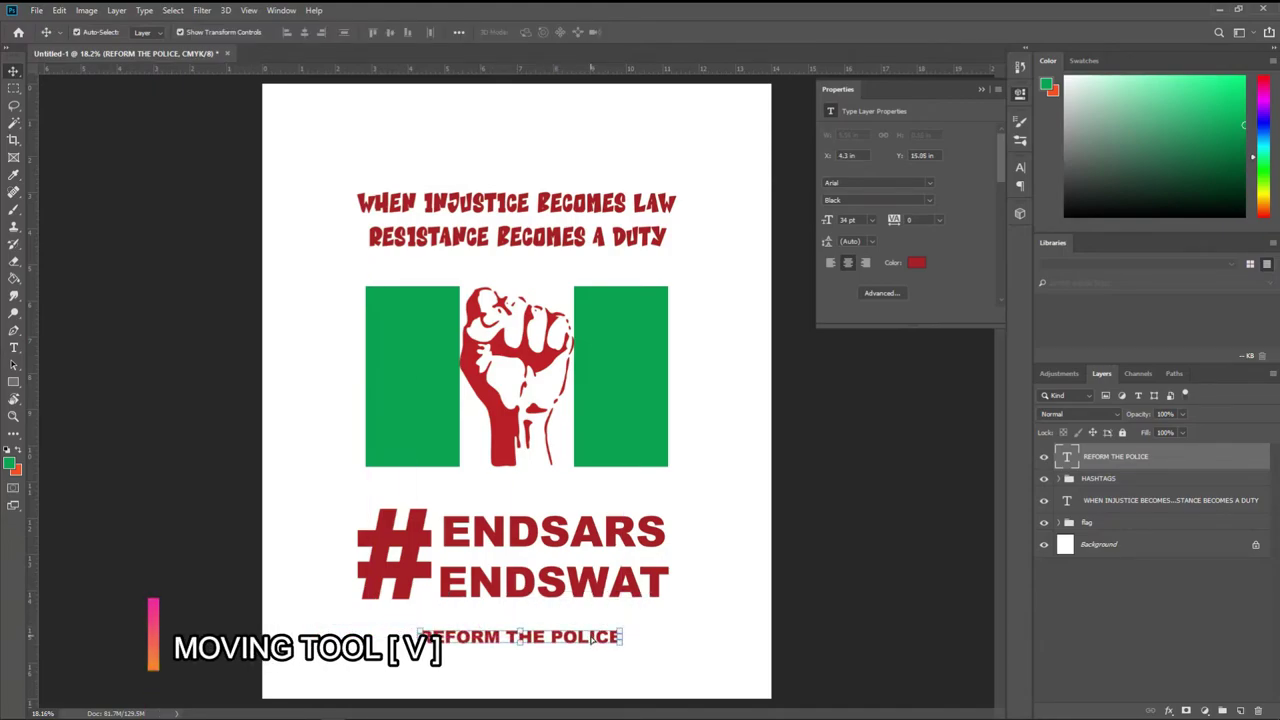
# Step: Colour REFORM THE POLICE with the flag's sampled green and centre it under ENDSWAT
pyautogui.click(919, 263)
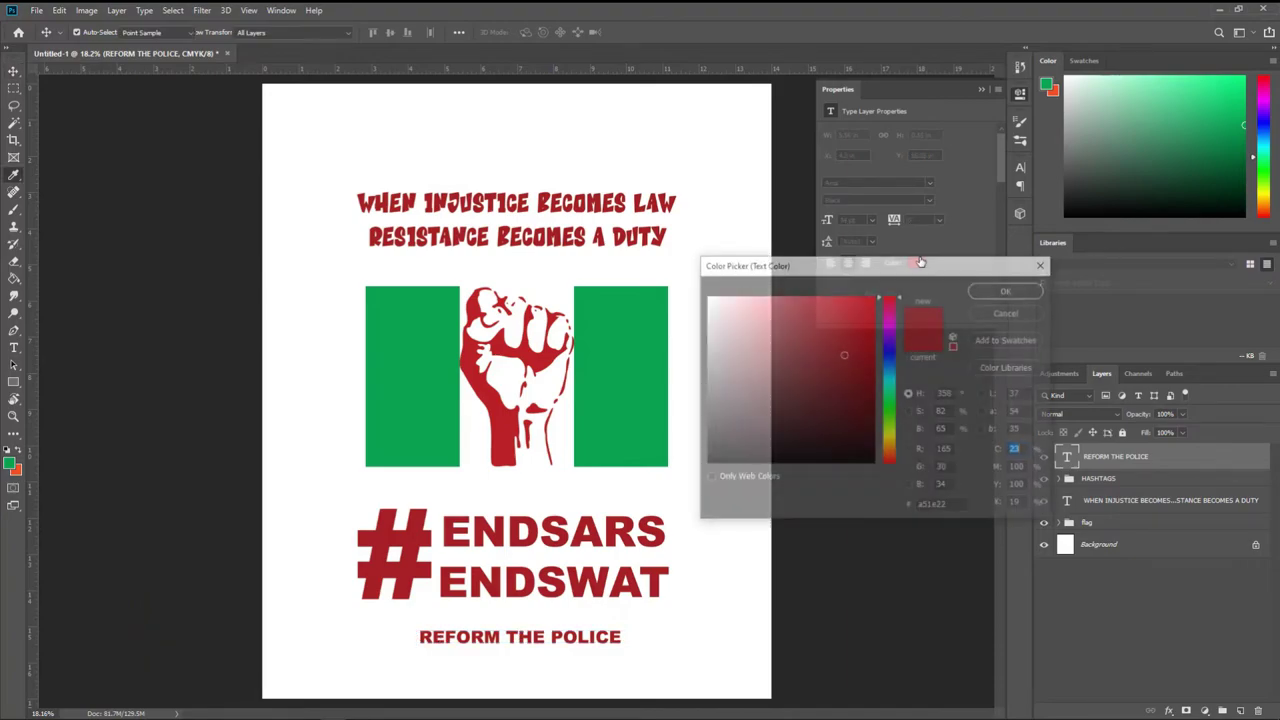
pyautogui.click(613, 390)
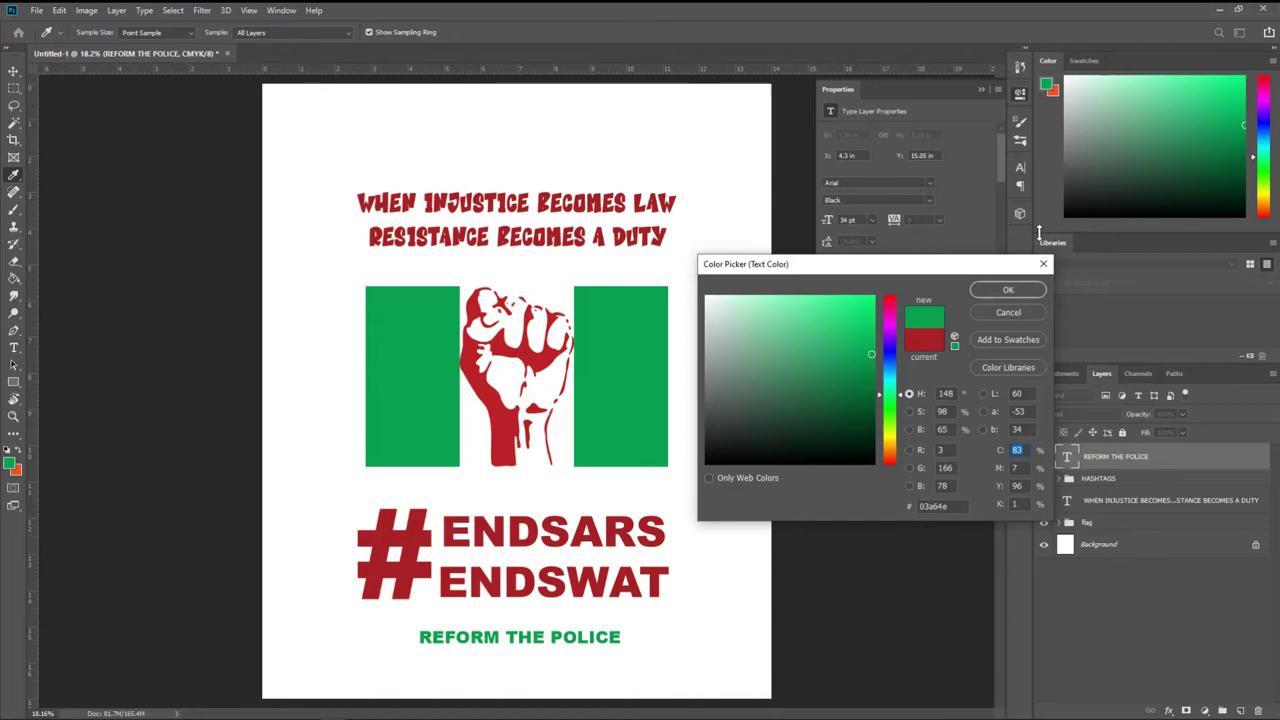
pyautogui.click(1028, 290)
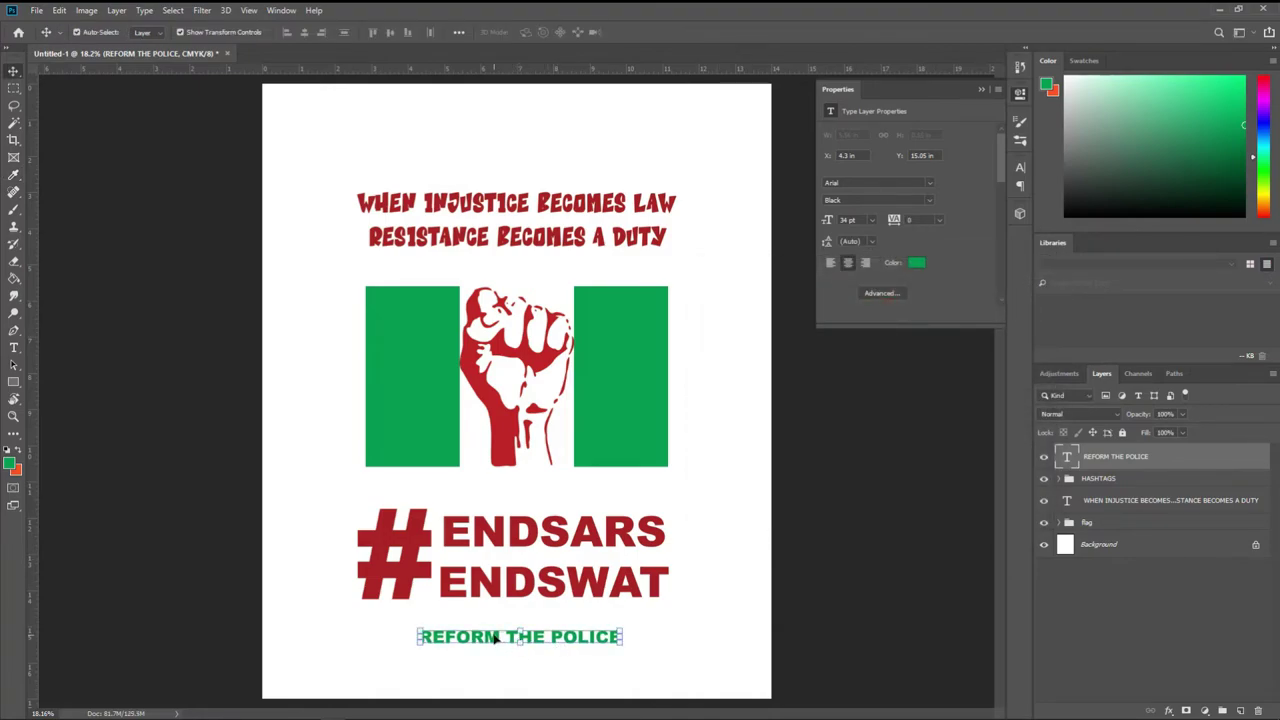
pyautogui.moveTo(494, 638); pyautogui.dragTo(495, 638)
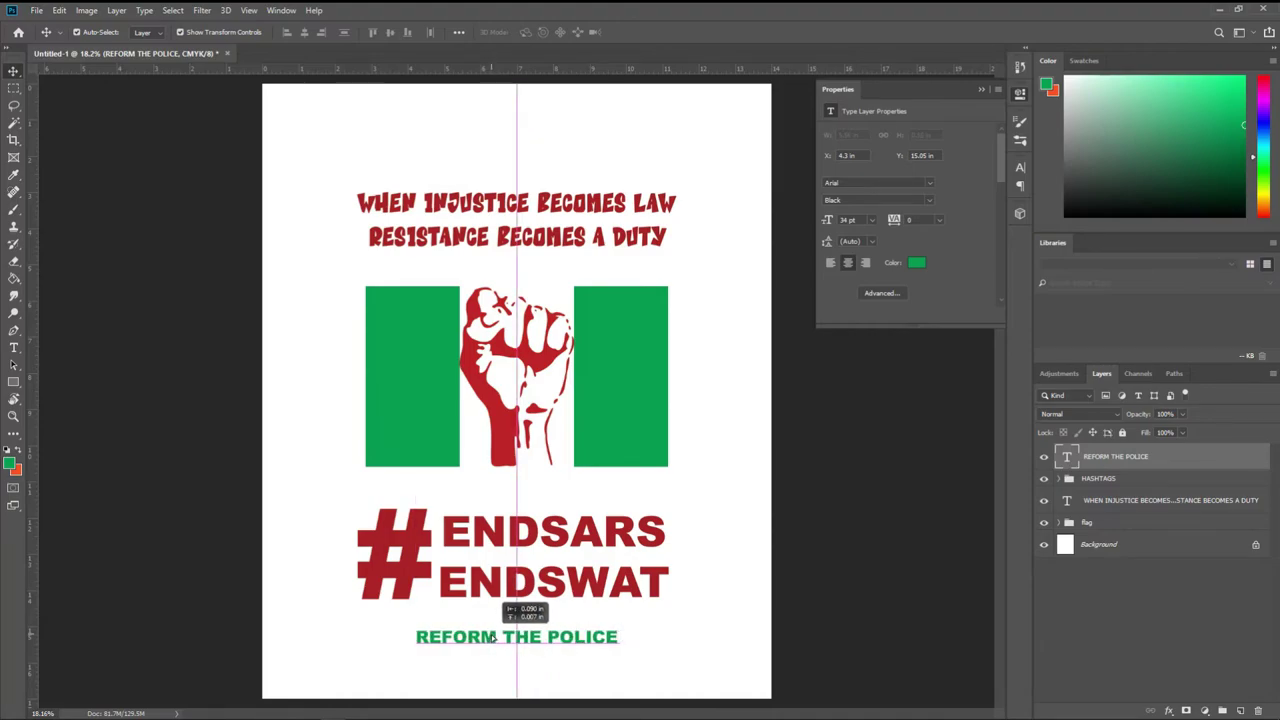
pyautogui.moveTo(494, 637); pyautogui.dragTo(502, 640)
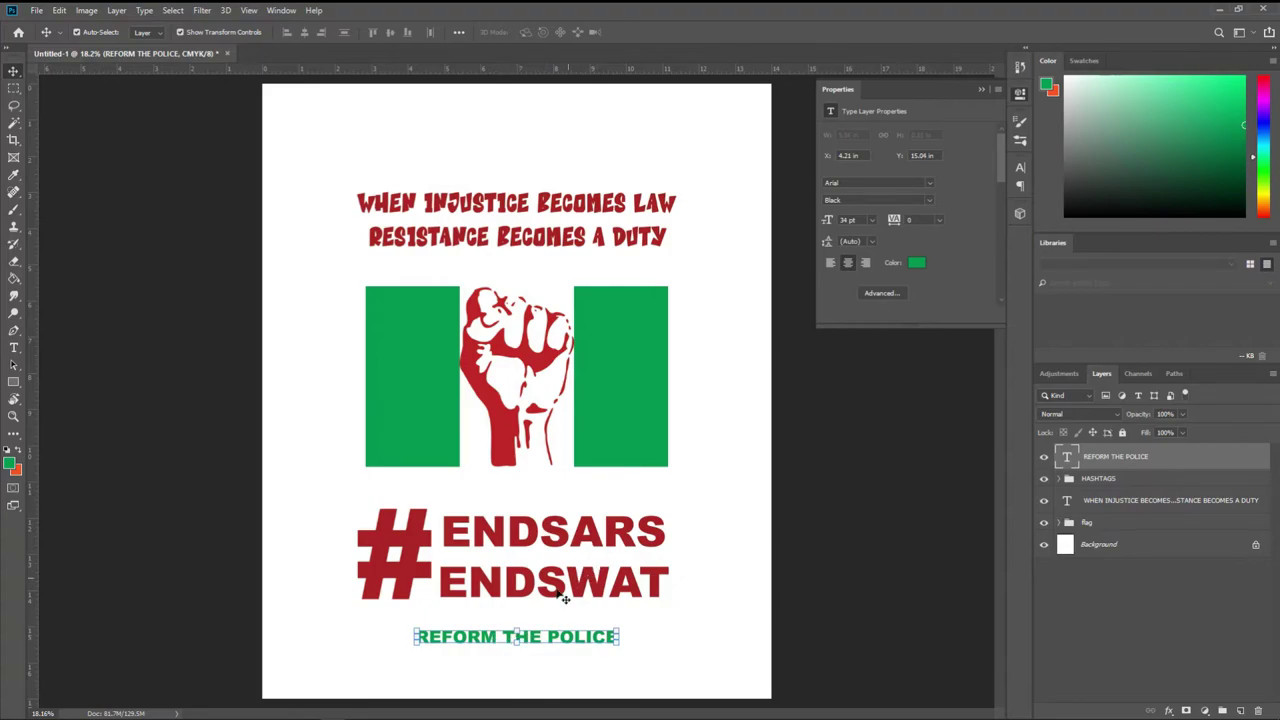
pyautogui.click(648, 614)
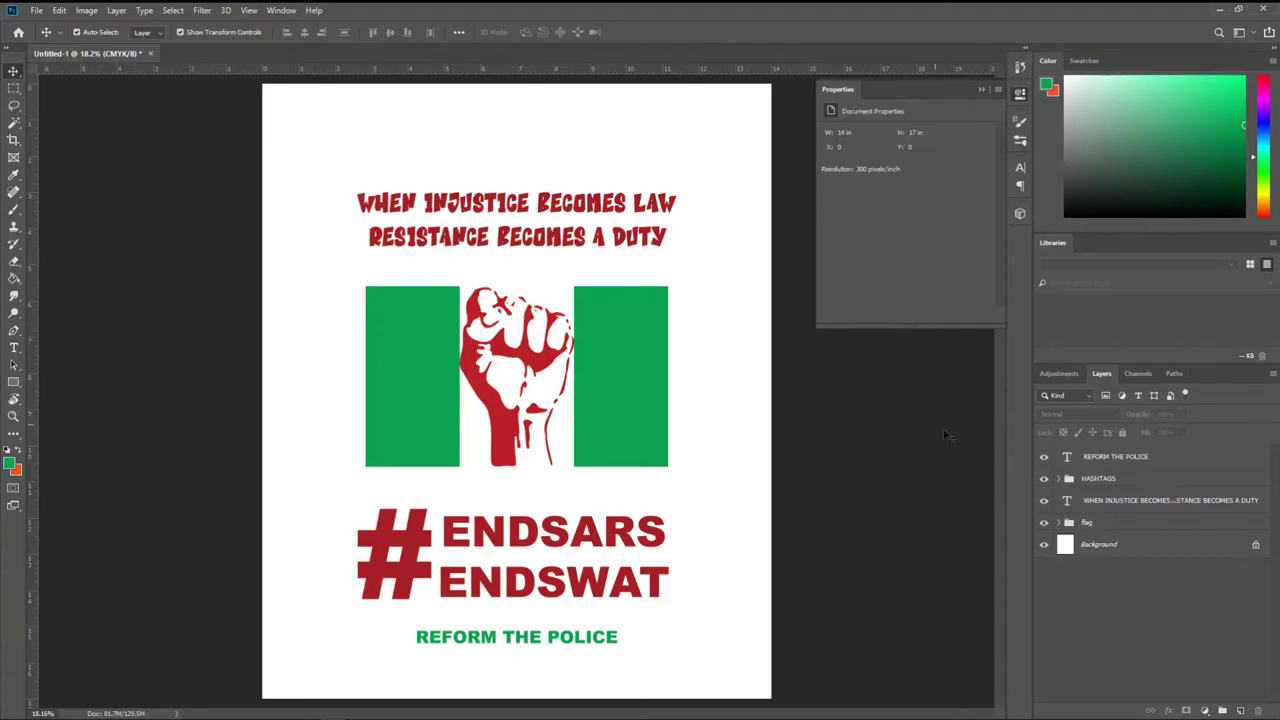
# Step: Group REFORM THE POLICE, HASHTAGS, headline and flag layers into Group 1
pyautogui.click(1107, 462)
pyautogui.keyDown('shift'); pyautogui.click(1113, 480); pyautogui.keyUp('shift')
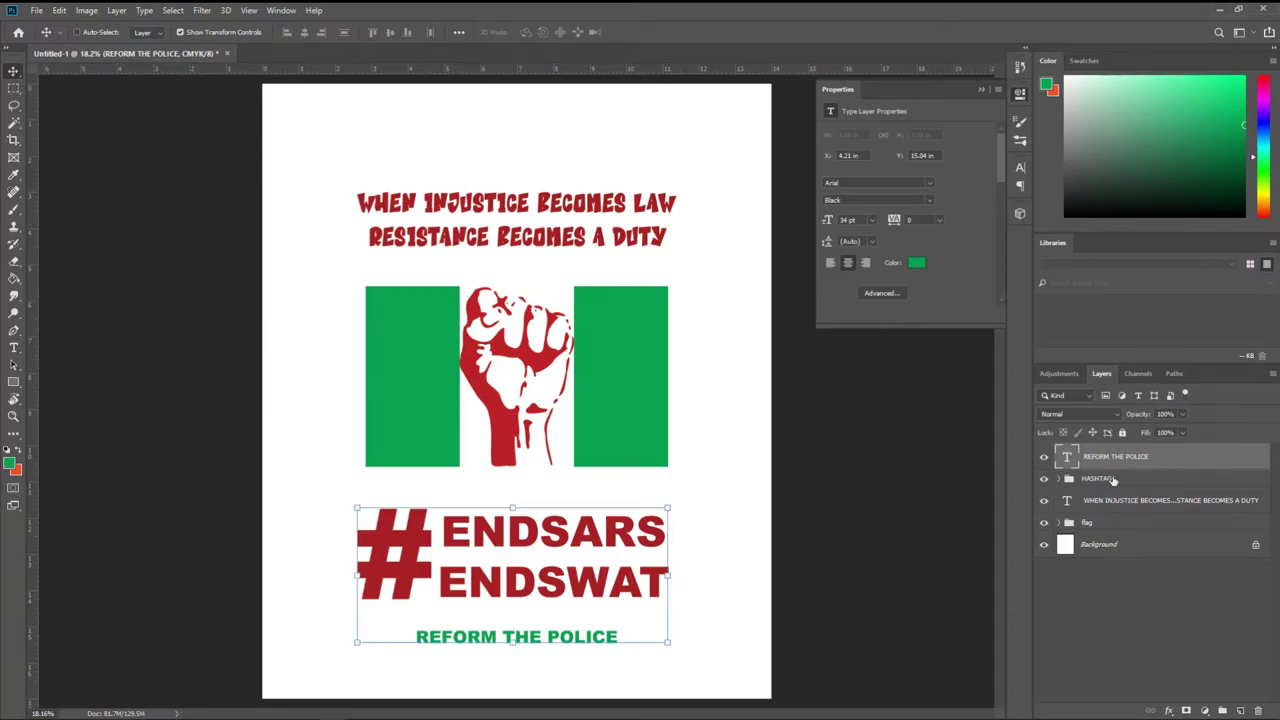
pyautogui.keyDown('shift'); pyautogui.click(1113, 502); pyautogui.keyUp('shift')
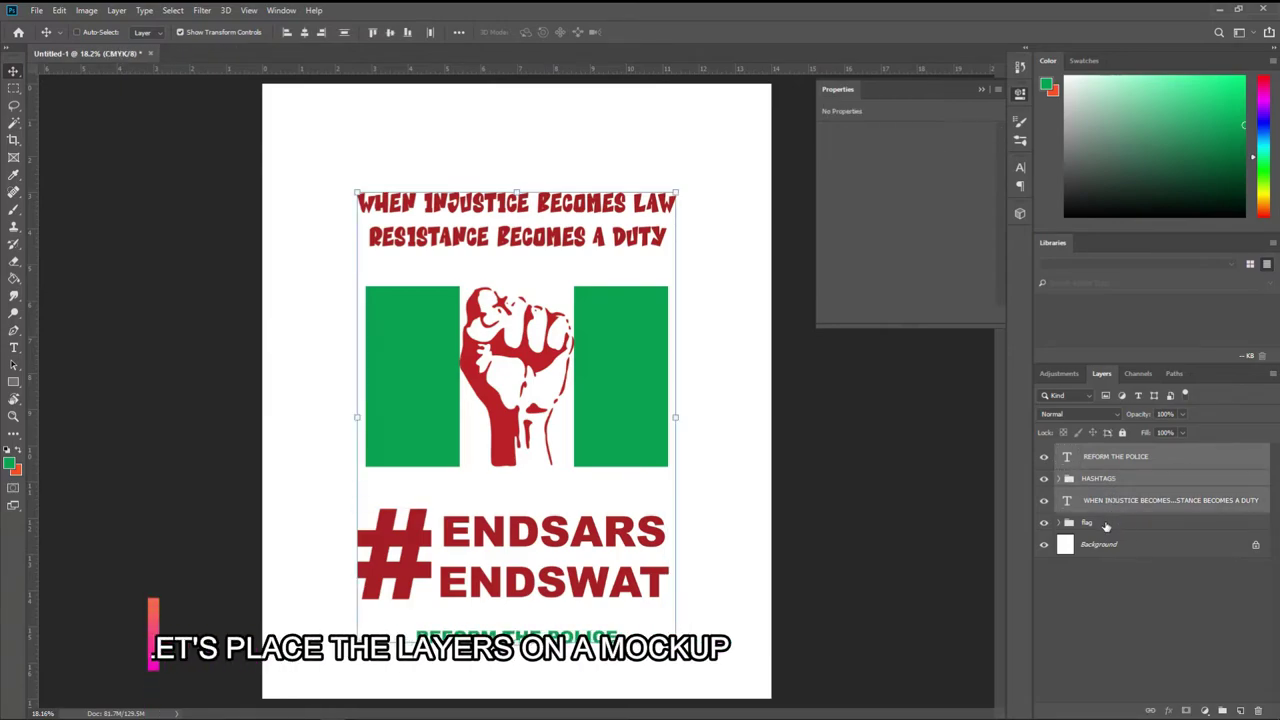
pyautogui.keyDown('shift'); pyautogui.click(1105, 523); pyautogui.keyUp('shift')
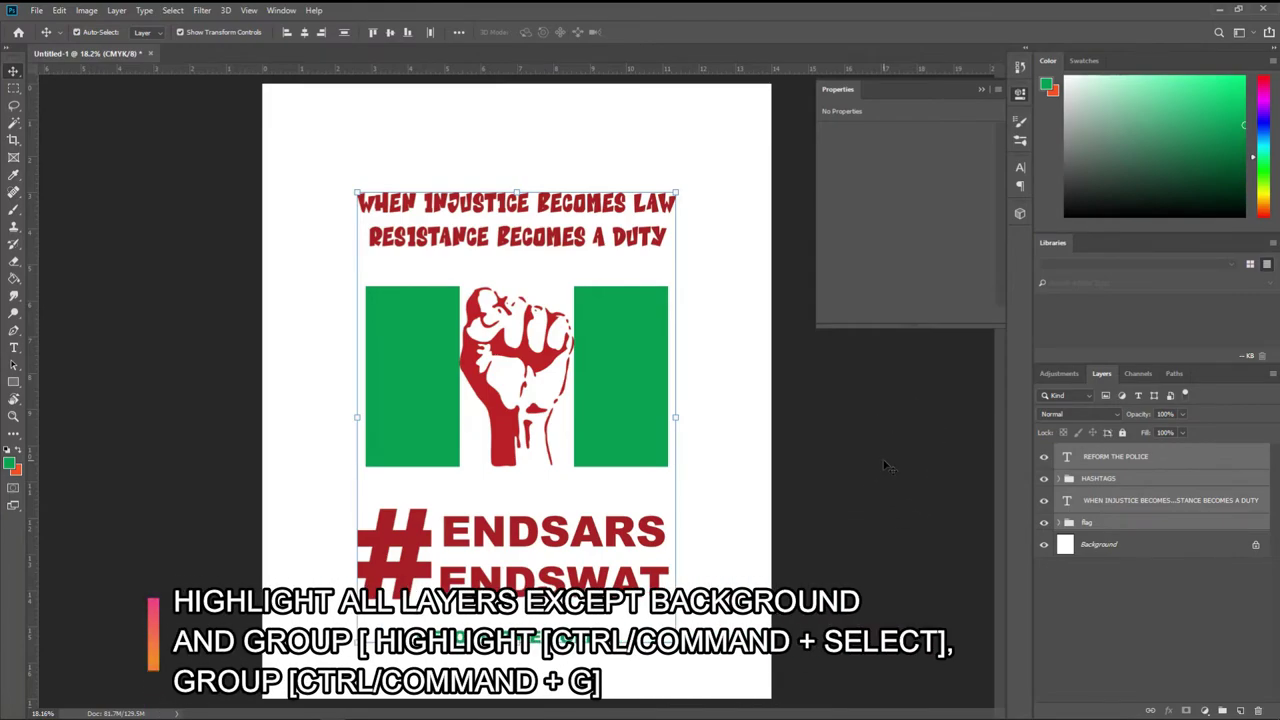
pyautogui.hotkey('ctrl', 'g')
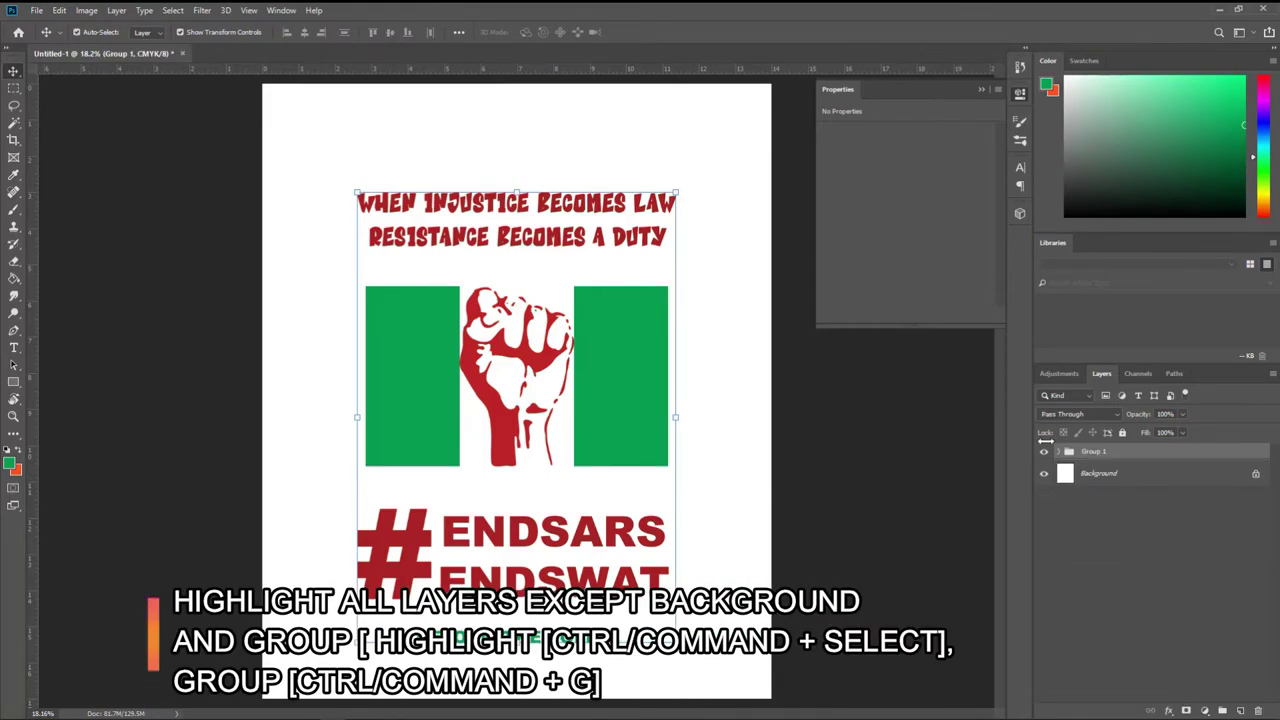
pyautogui.click(36, 10)
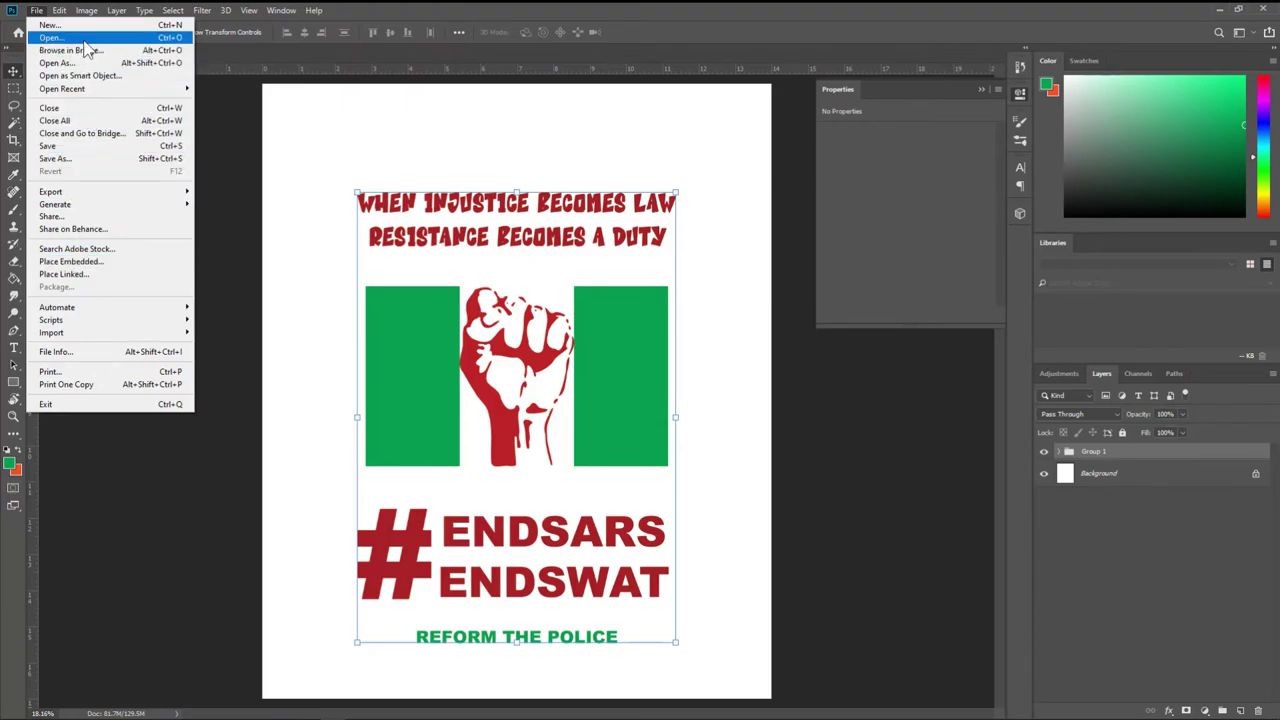
# Step: Open 'mockup black and white t-shirt.psd' from the mockup folder in Documents
pyautogui.click(83, 38)
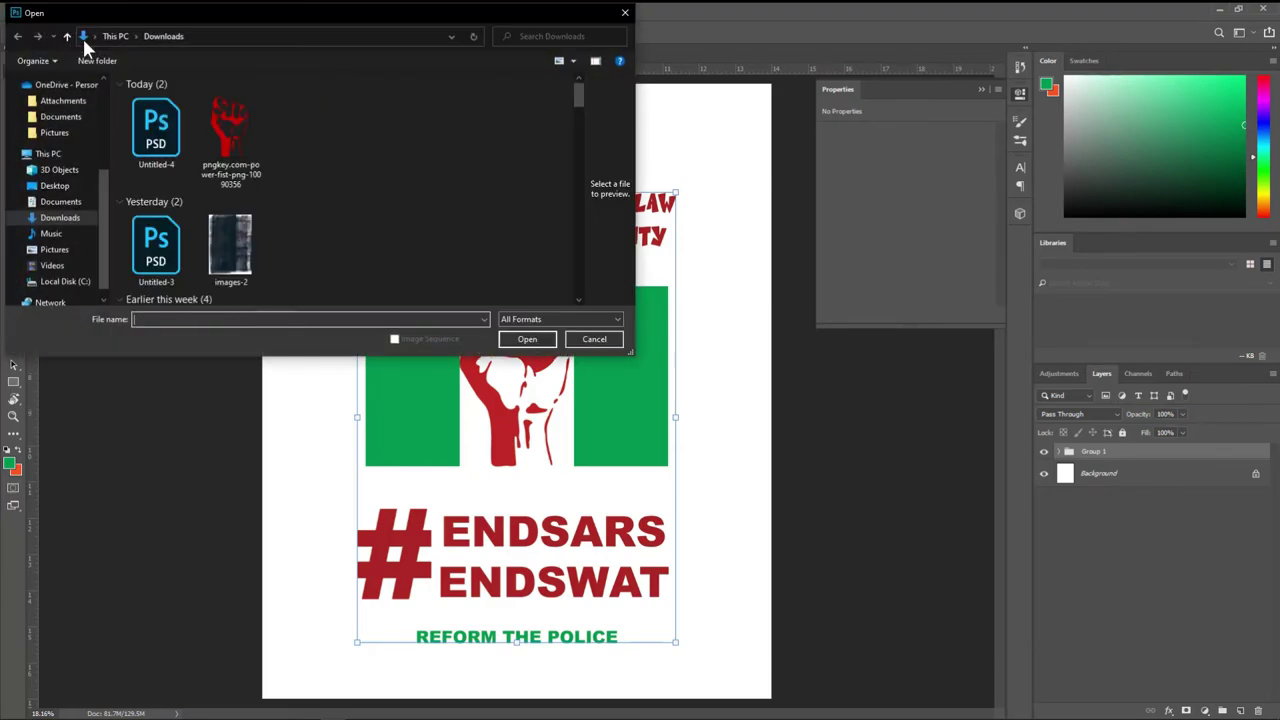
pyautogui.moveTo(60, 190)
pyautogui.click(78, 203)
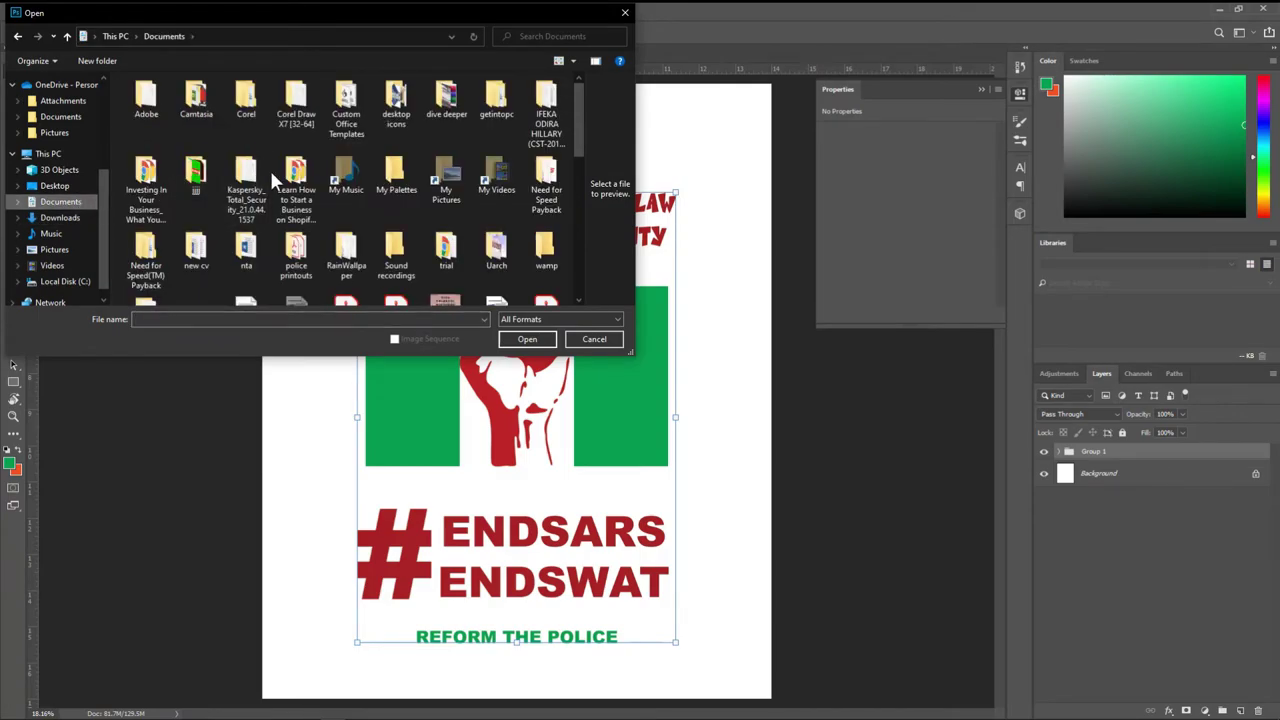
pyautogui.doubleClick(197, 174)
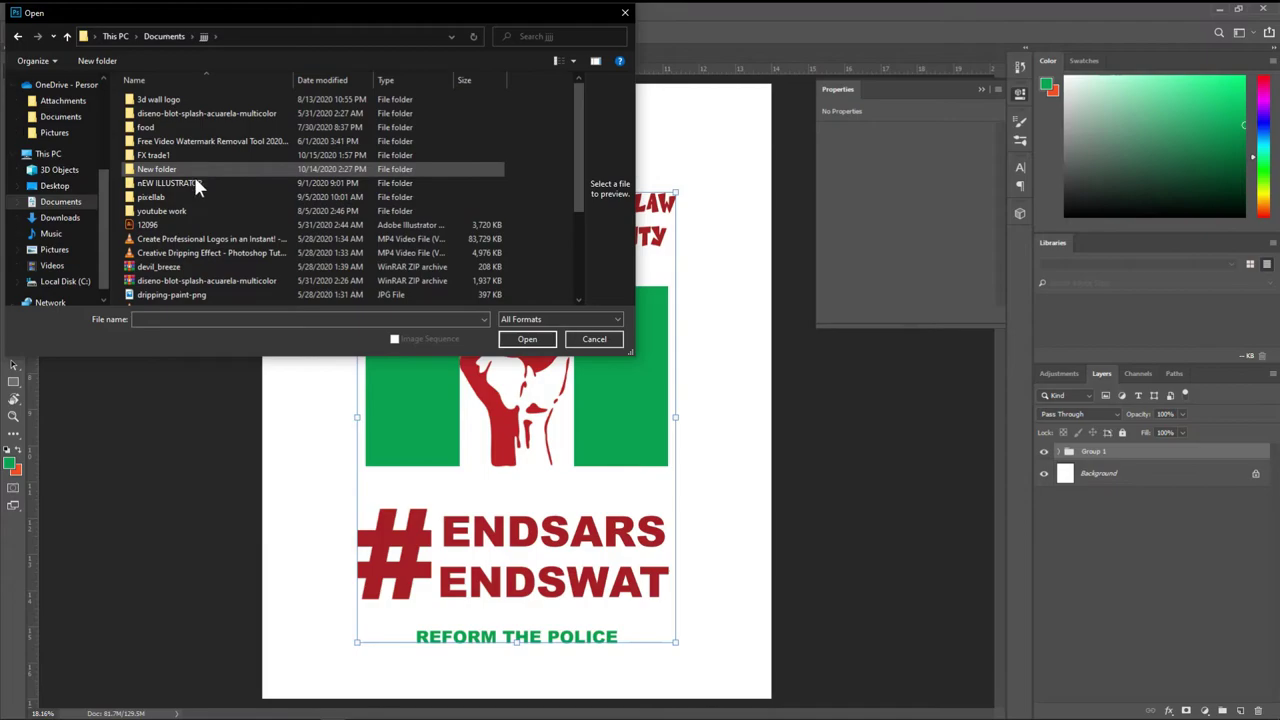
pyautogui.scroll(-2, 214, 252)
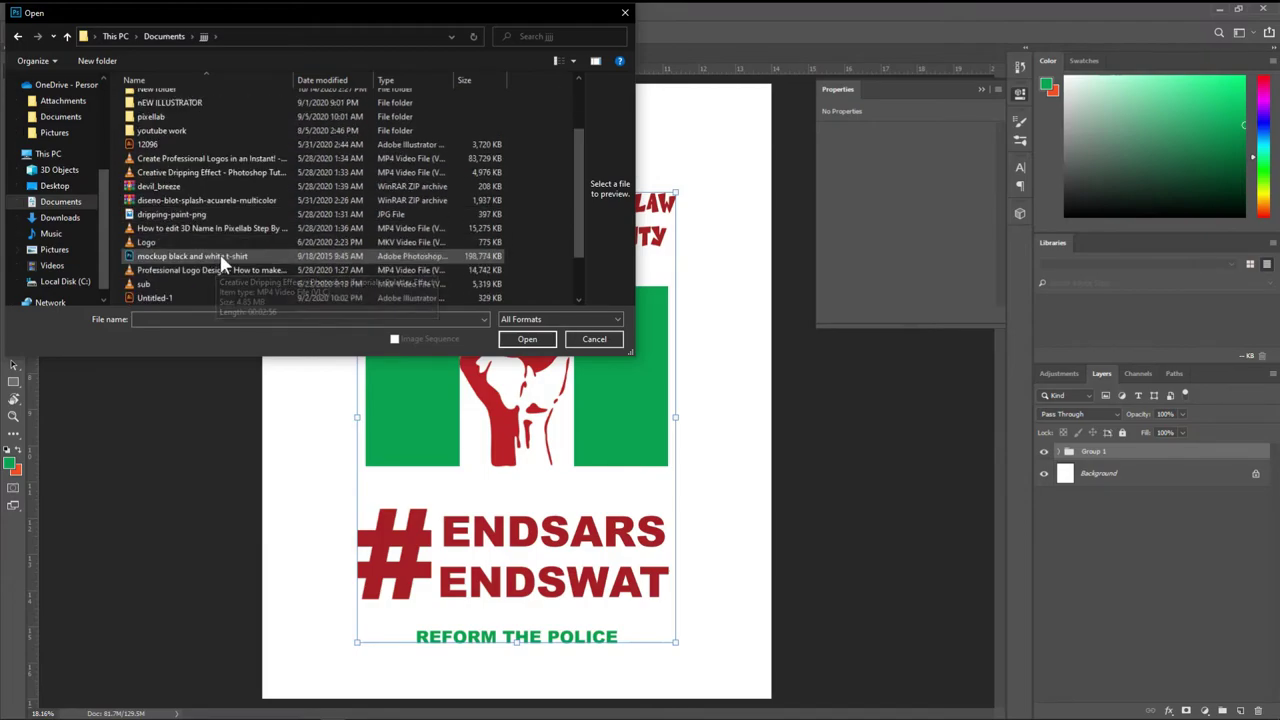
pyautogui.doubleClick(222, 253)
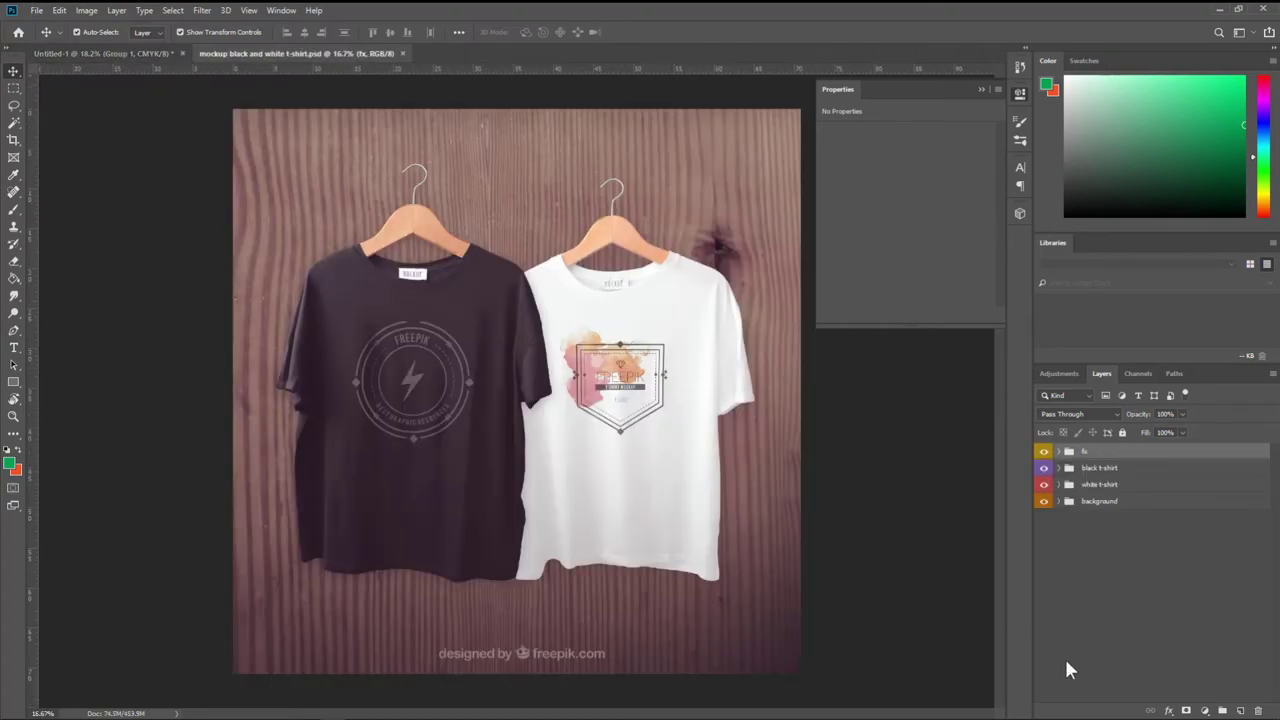
# Step: Hide the mockup's wood texture and freepik.com watermark, then expand the black t-shirt group
pyautogui.click(1059, 501)
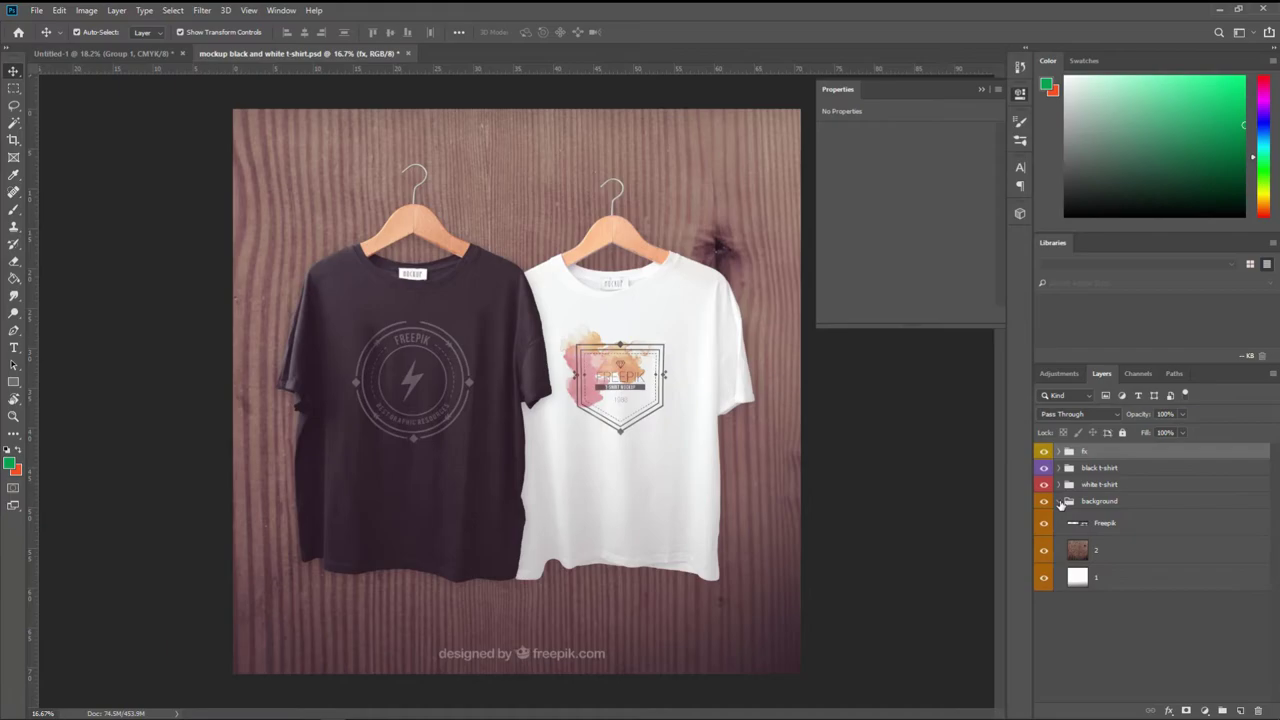
pyautogui.click(1045, 551)
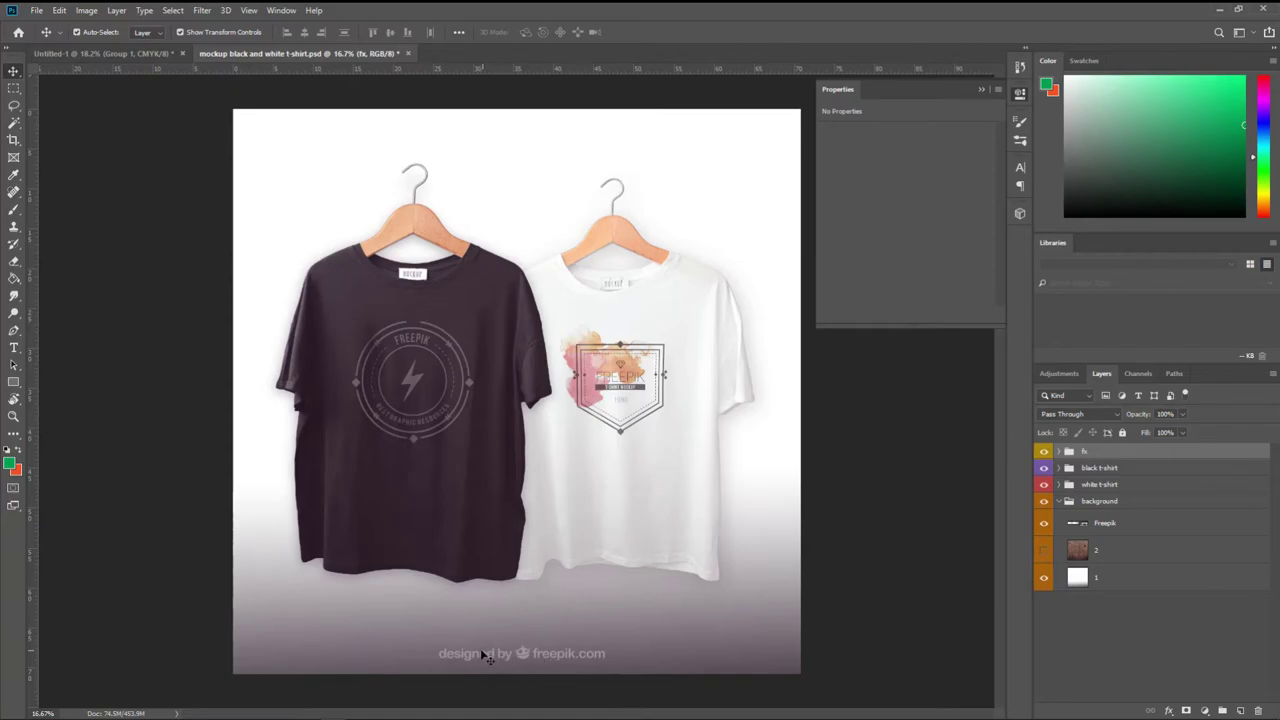
pyautogui.click(1044, 524)
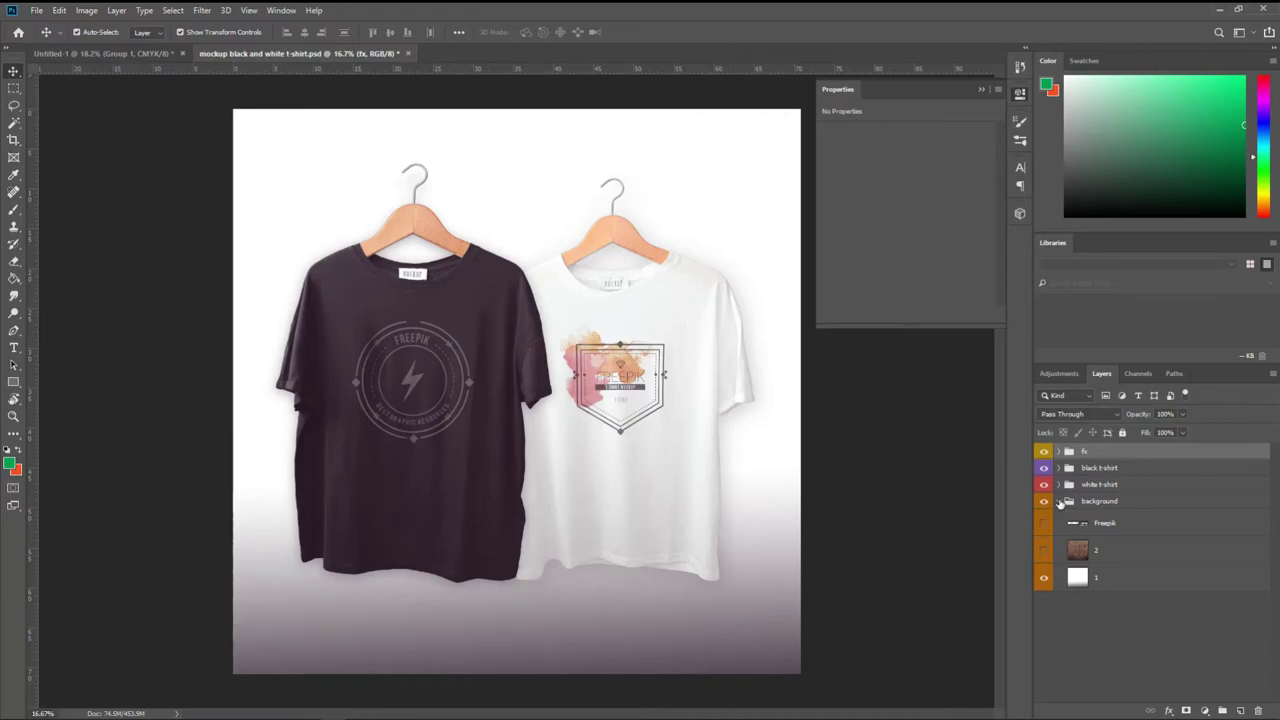
pyautogui.click(1060, 501)
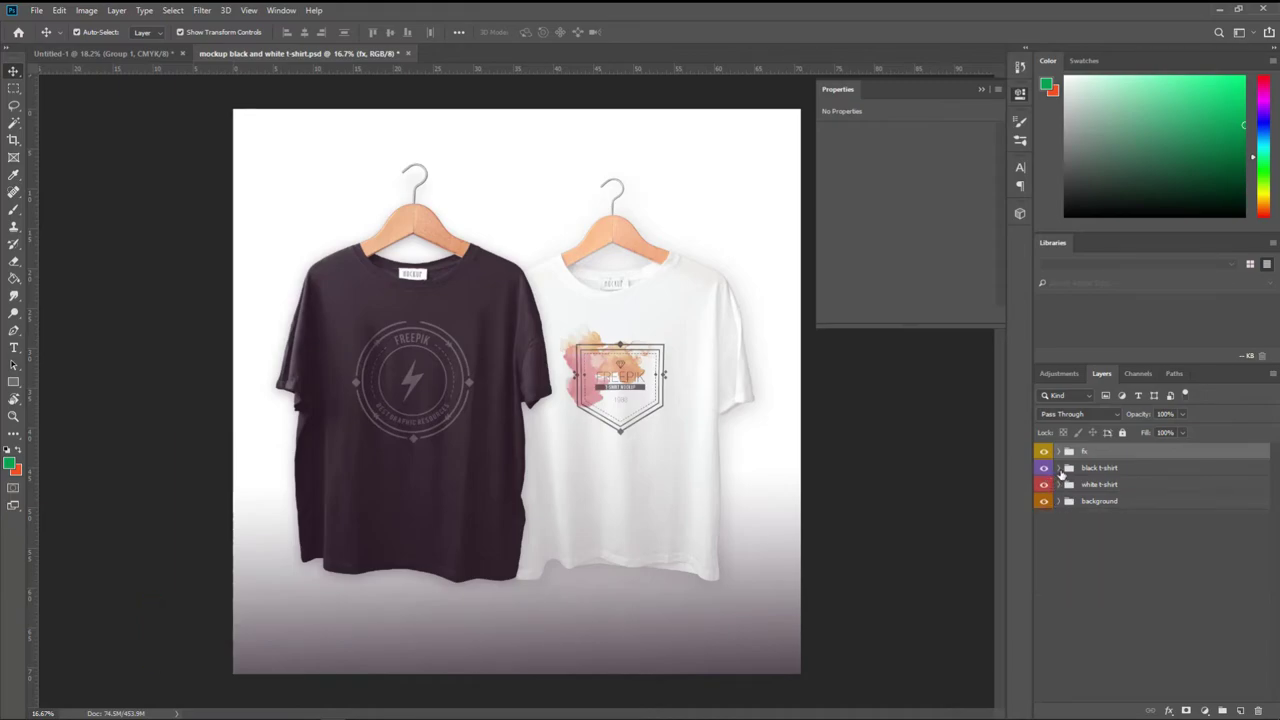
pyautogui.click(1059, 468)
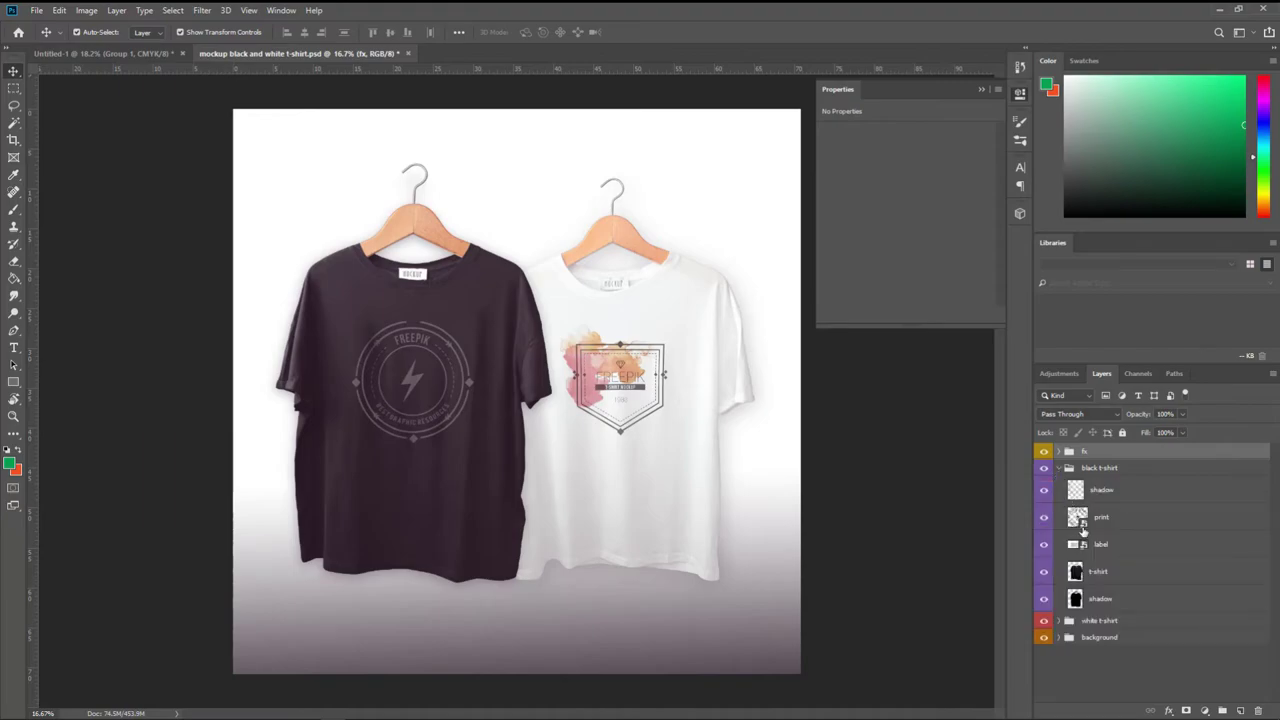
# Step: In the print smart object texto.psb, hide the old badge and bring in poster Group 1
pyautogui.doubleClick(1078, 518)
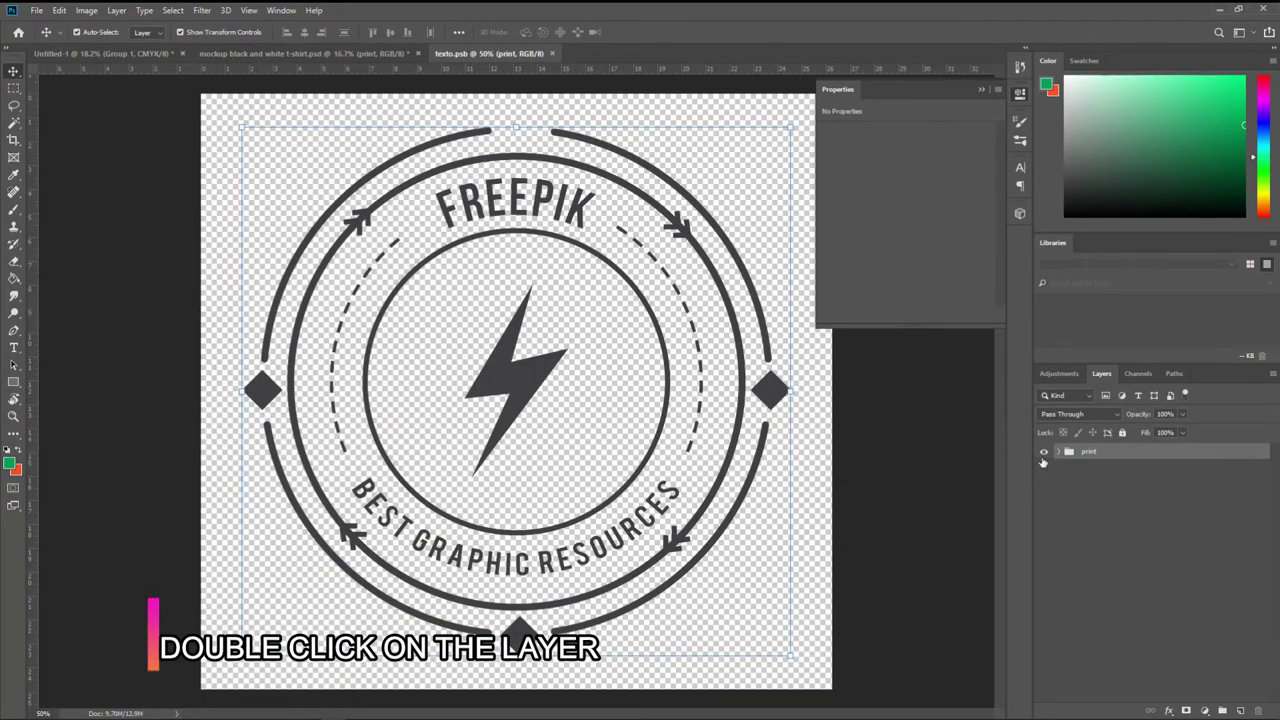
pyautogui.click(1044, 453)
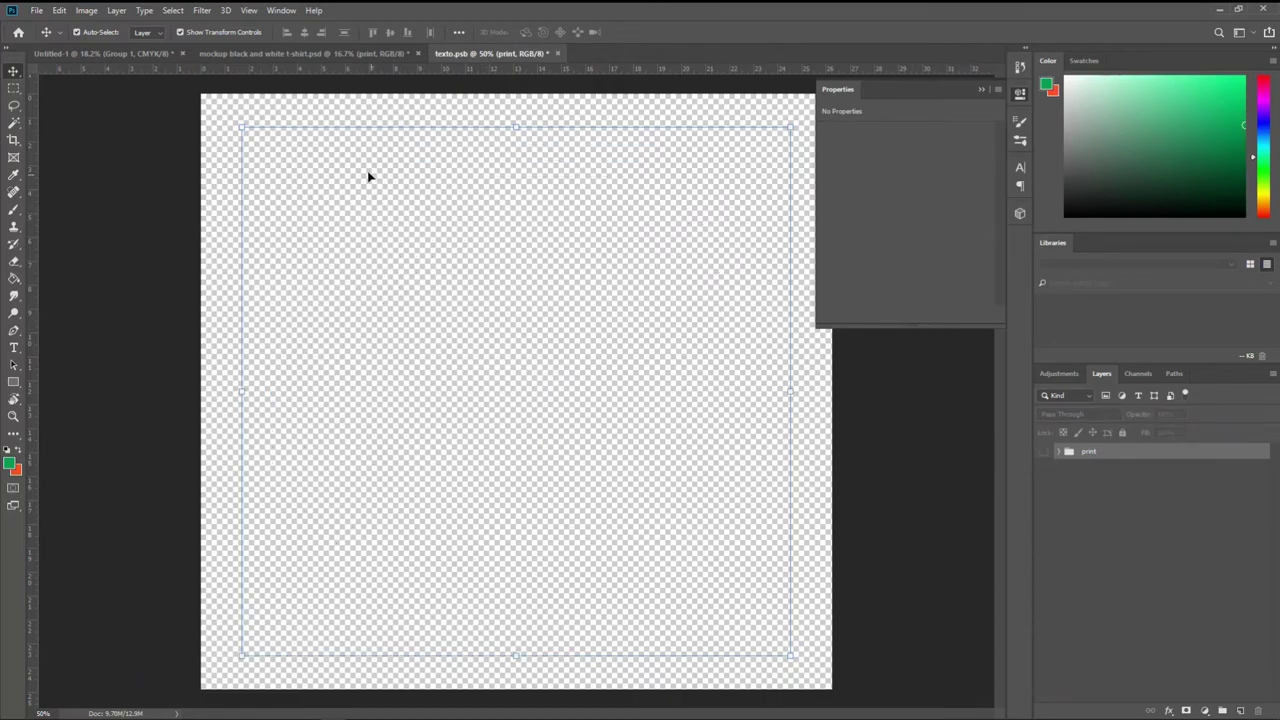
pyautogui.click(146, 47)
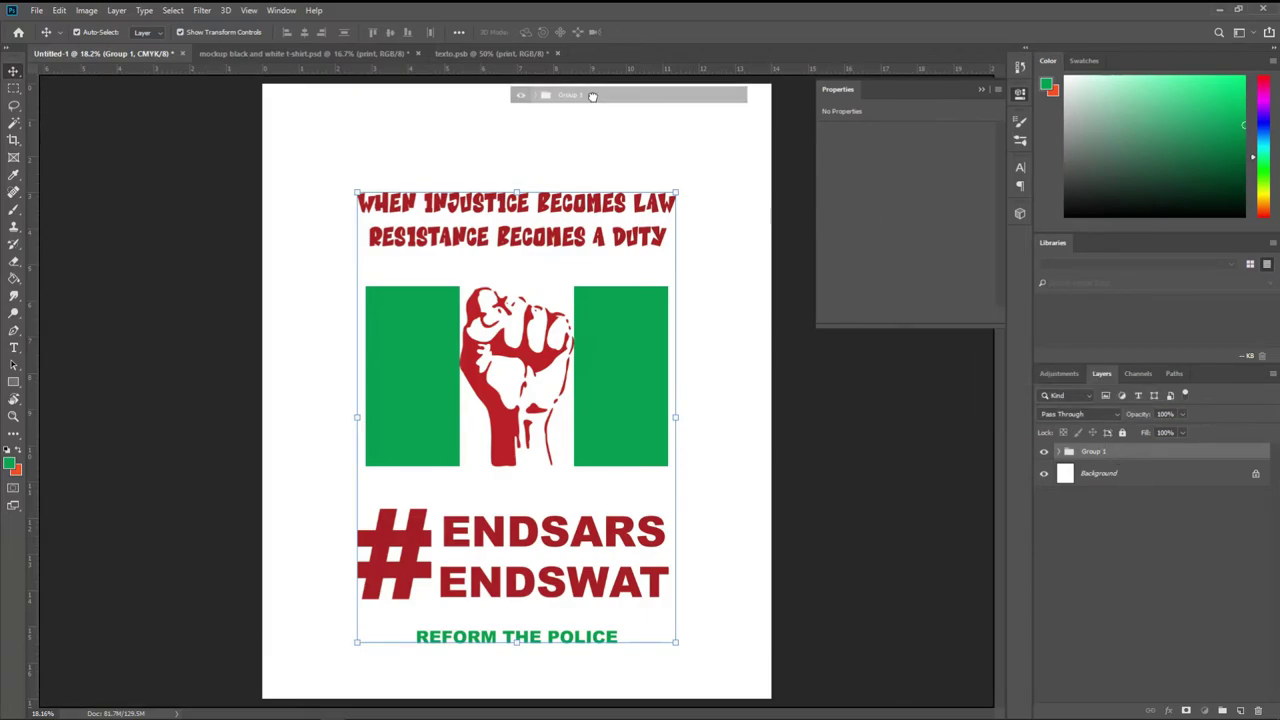
pyautogui.moveTo(495, 53)
pyautogui.mouseDown()
pyautogui.moveTo(528, 54)
pyautogui.moveTo(484, 318)
pyautogui.mouseUp()
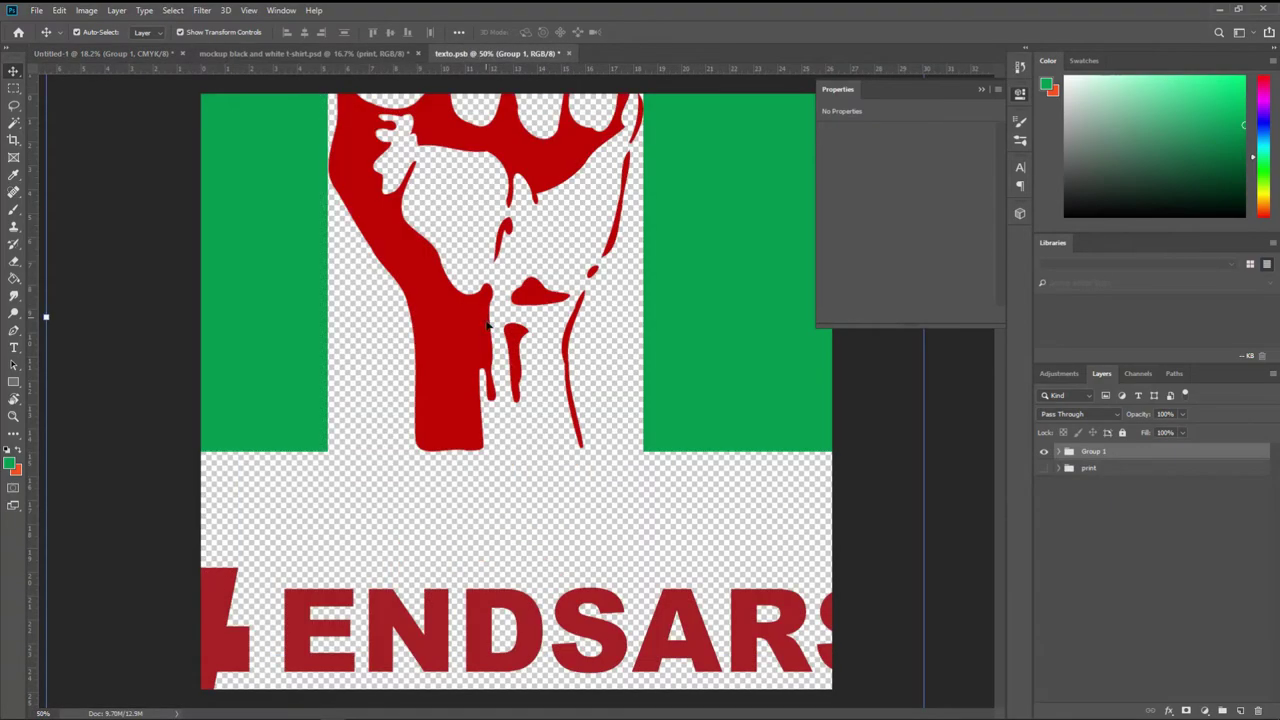
# Step: Scale the pasted poster down to fit the print canvas and apply the transform
pyautogui.hotkey('ctrl', '-')
pyautogui.hotkey('ctrl', '-')
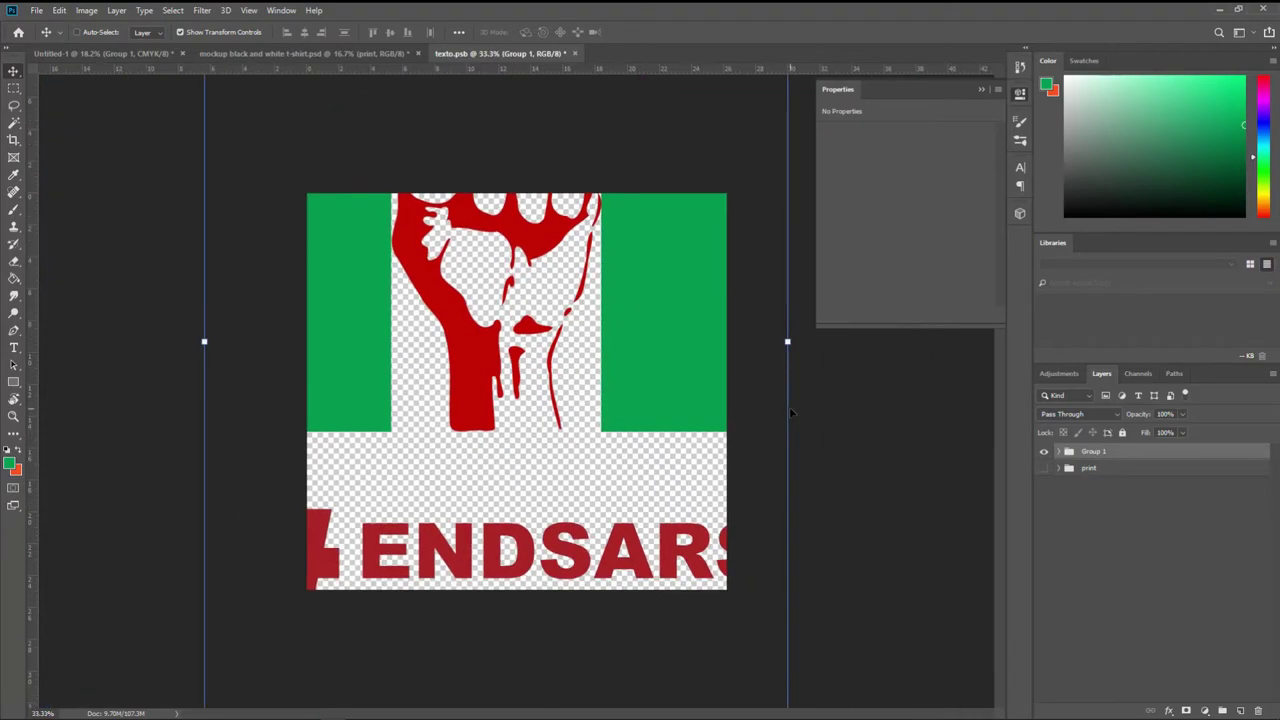
pyautogui.hotkey('ctrl', '-')
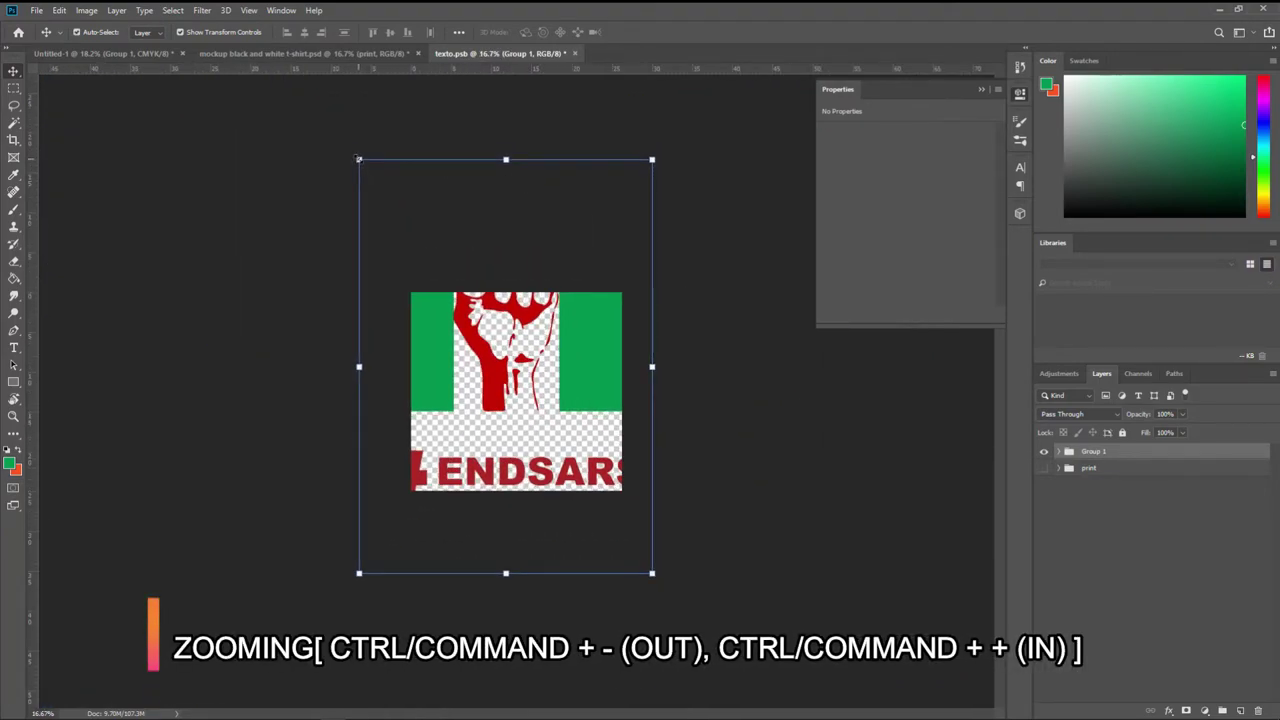
pyautogui.hotkey('ctrl', 't')
pyautogui.moveTo(359, 160); pyautogui.dragTo(443, 295)
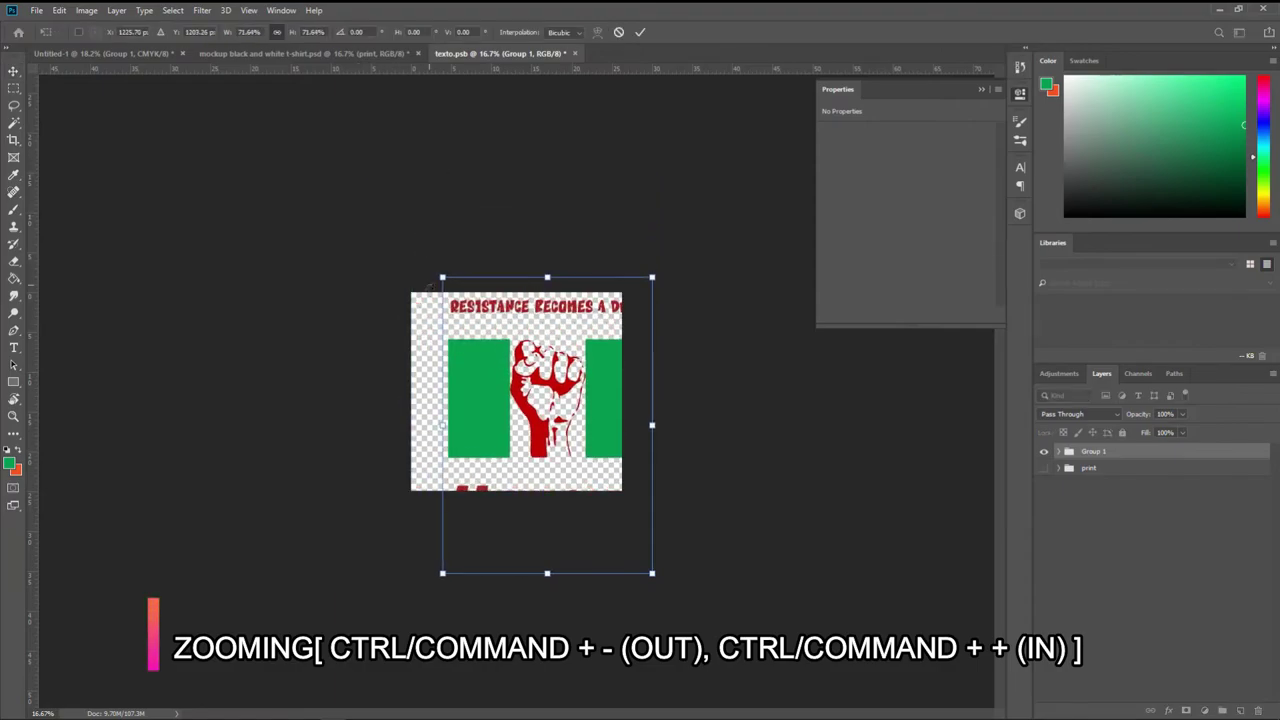
pyautogui.moveTo(546, 573); pyautogui.dragTo(537, 489)
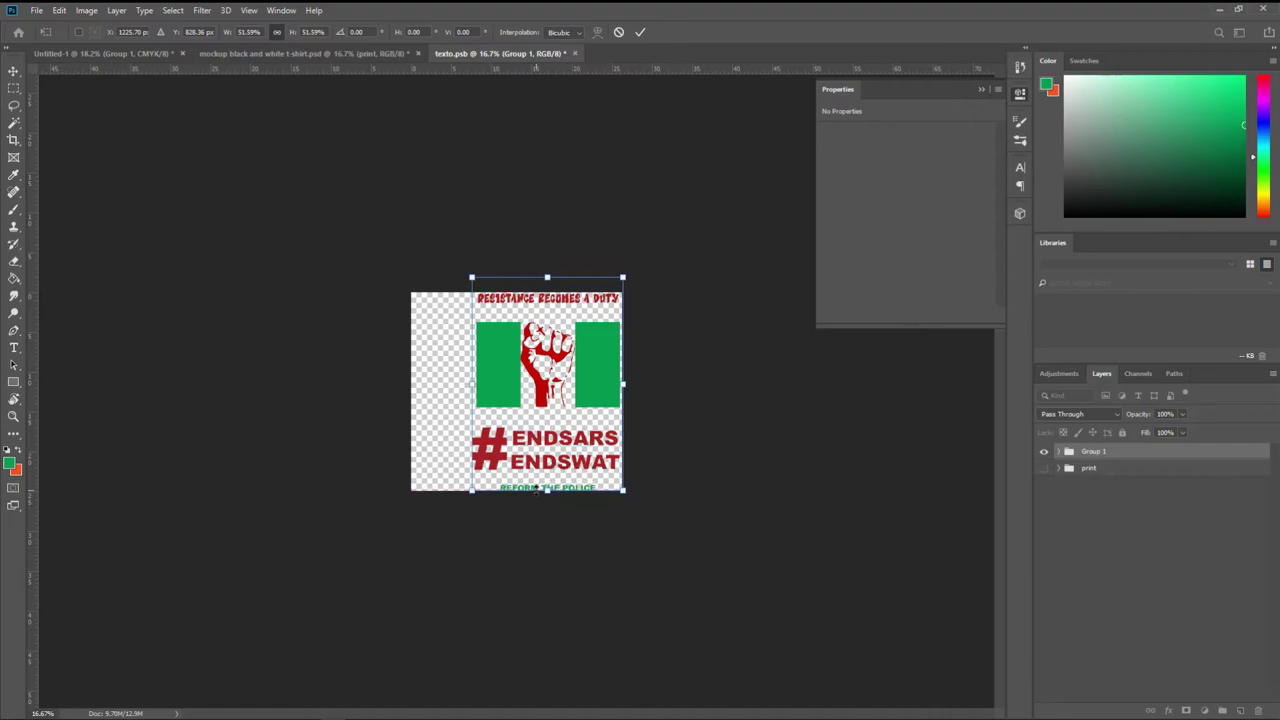
pyautogui.moveTo(502, 382); pyautogui.dragTo(472, 378)
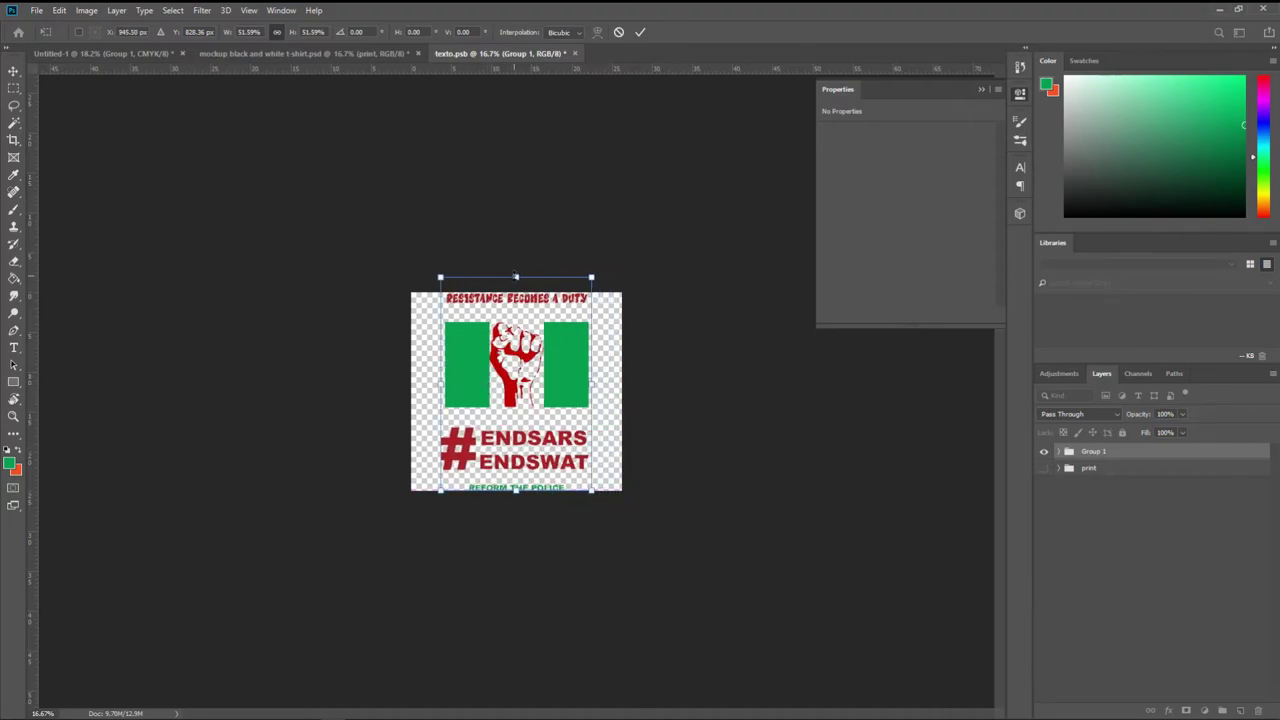
pyautogui.moveTo(515, 276); pyautogui.dragTo(517, 296)
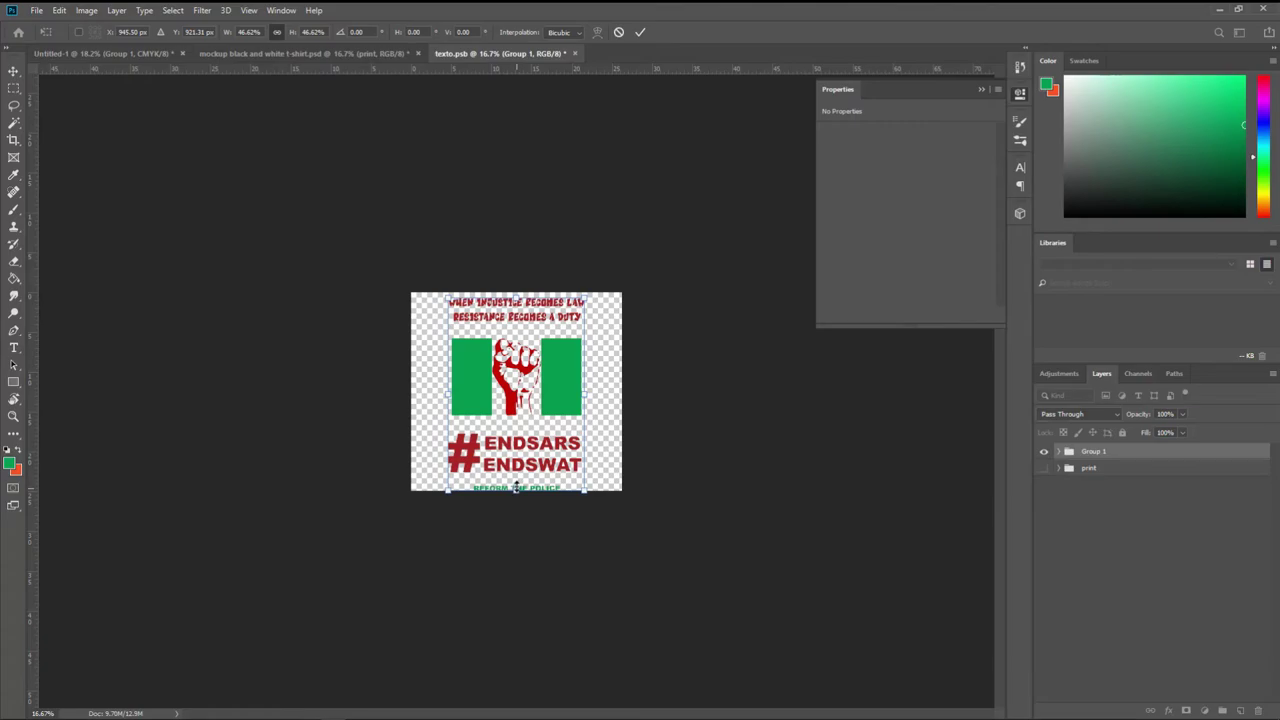
pyautogui.moveTo(516, 488); pyautogui.dragTo(516, 482)
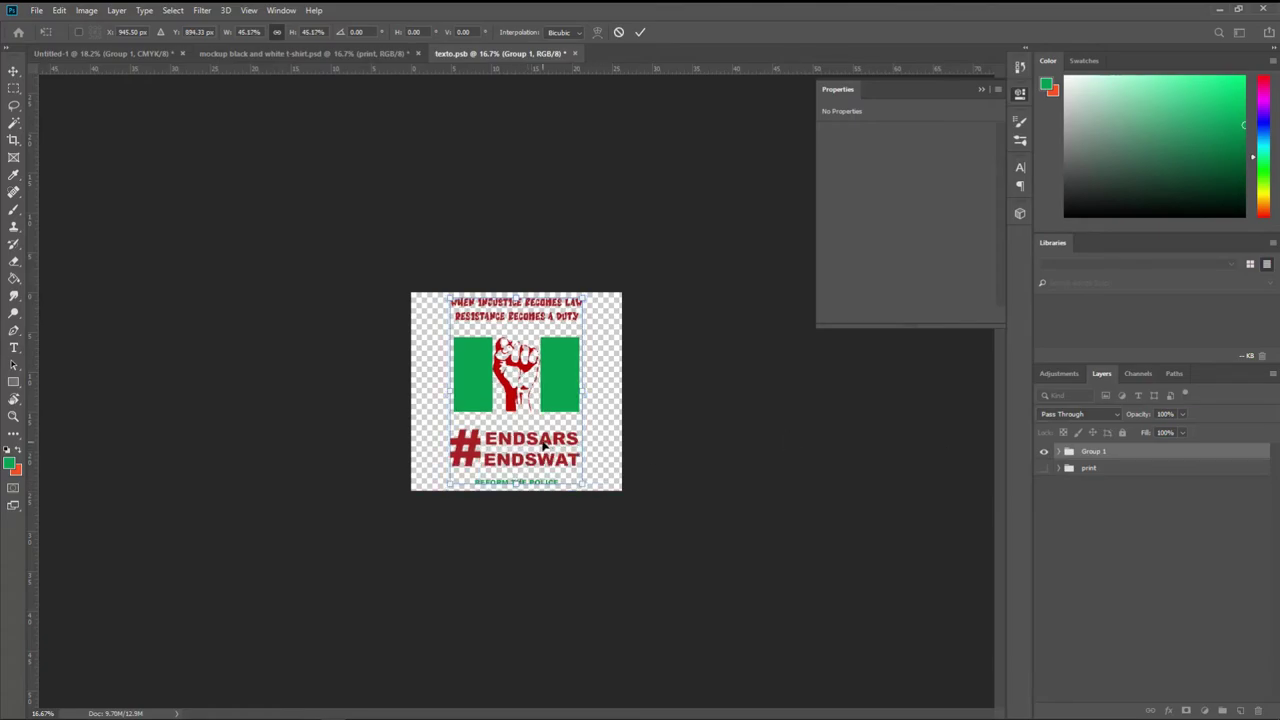
pyautogui.press('Return')
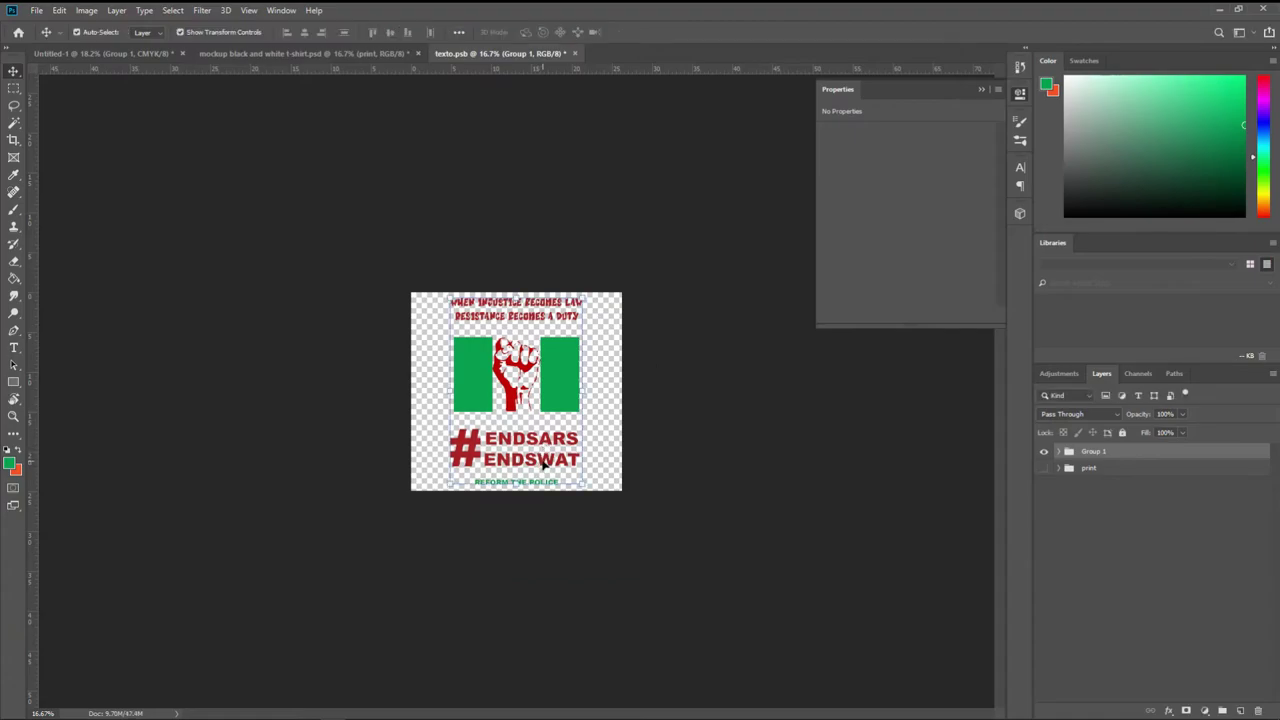
# Step: Nudge the REFORM THE POLICE line up and slightly back down
pyautogui.click(545, 464)
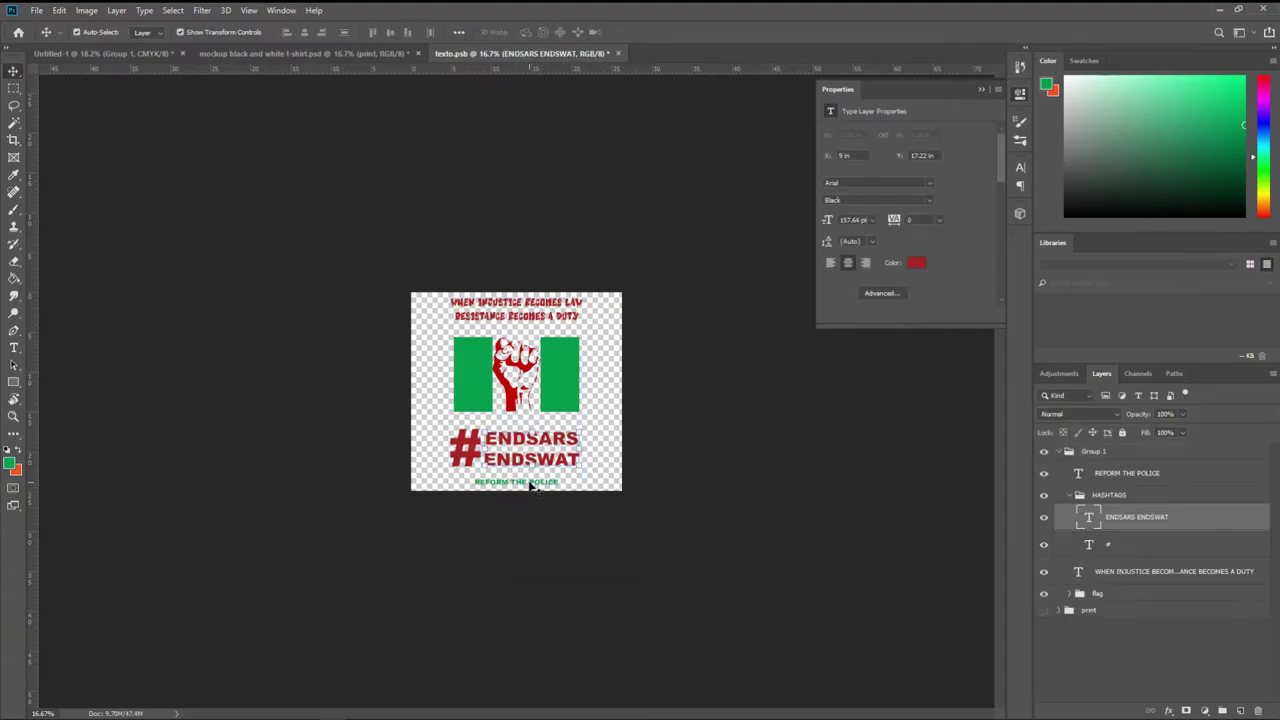
pyautogui.click(531, 485)
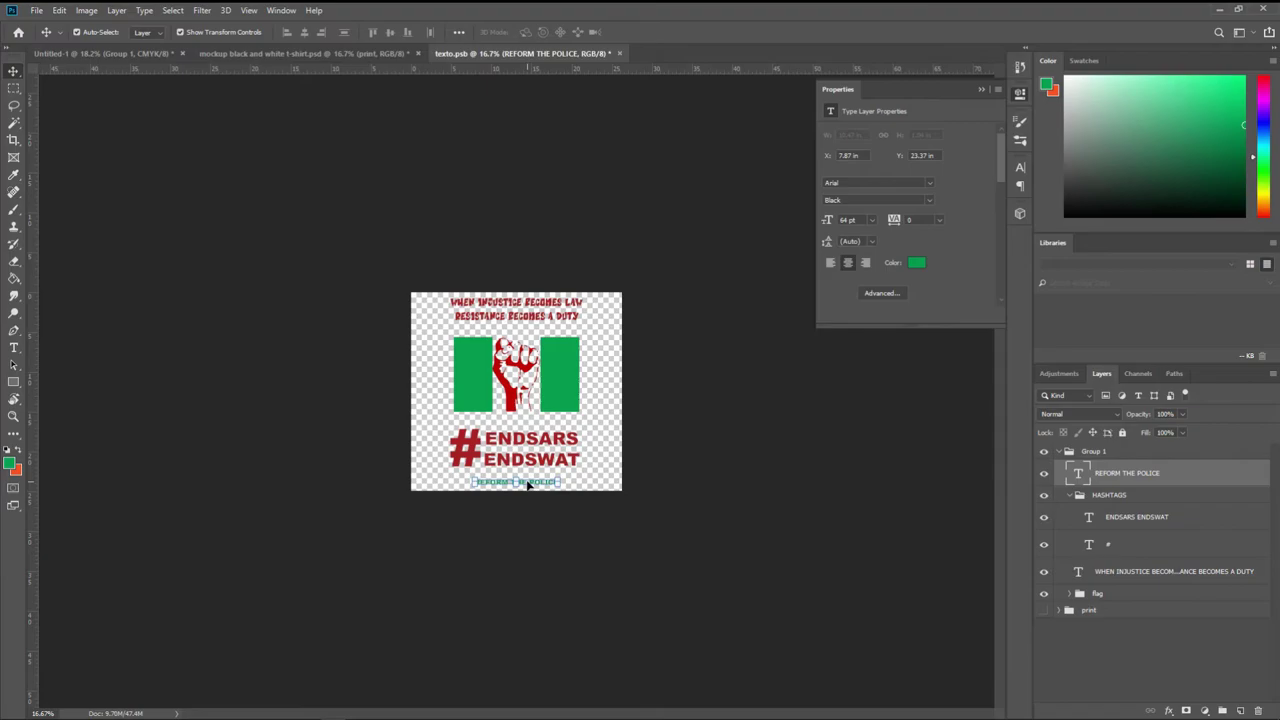
pyautogui.hotkey('shift', 'Up')
pyautogui.hotkey('shift', 'Up')
pyautogui.hotkey('shift', 'Up')
pyautogui.hotkey('shift', 'Up')
pyautogui.hotkey('shift', 'Up')
pyautogui.hotkey('shift', 'Down')
pyautogui.hotkey('shift', 'Down')
pyautogui.hotkey('shift', 'Down')
pyautogui.hotkey('shift', 'Down')
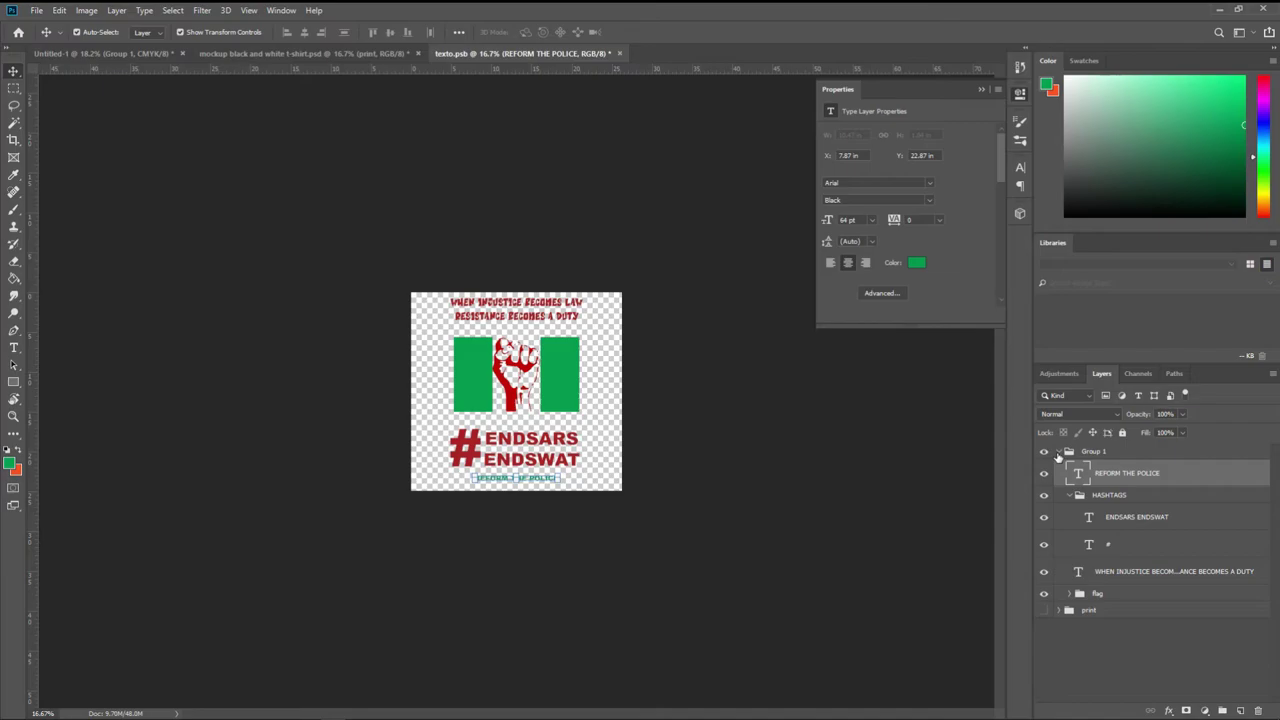
# Step: Nudge the whole poster group down two steps and apply the position
pyautogui.click(1058, 455)
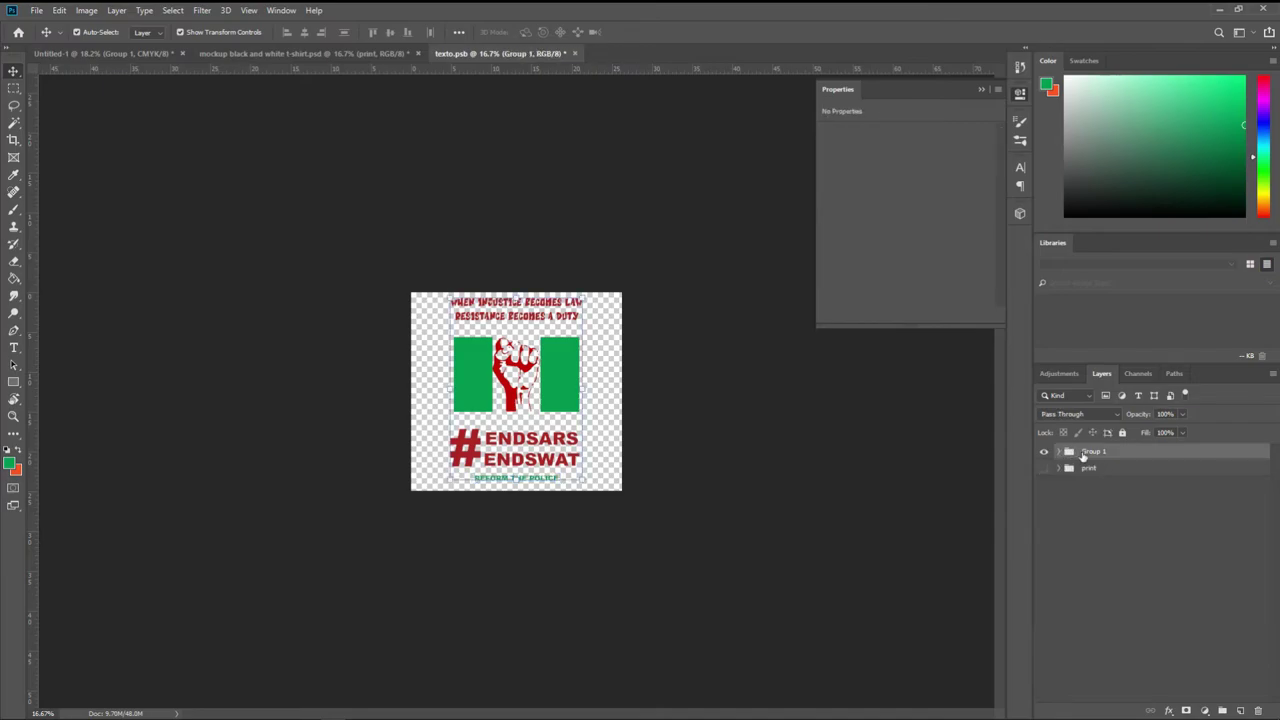
pyautogui.hotkey('ctrl', 't')
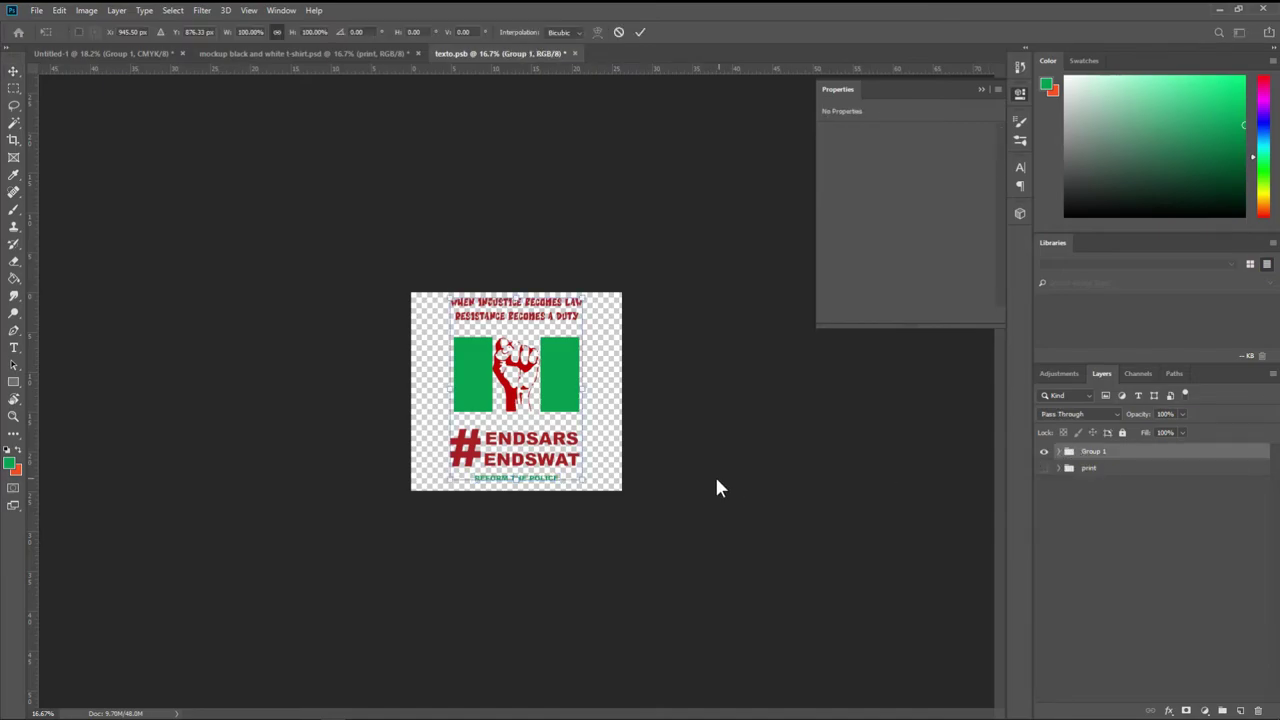
pyautogui.press('Down')
pyautogui.press('Down')
pyautogui.press('Down')
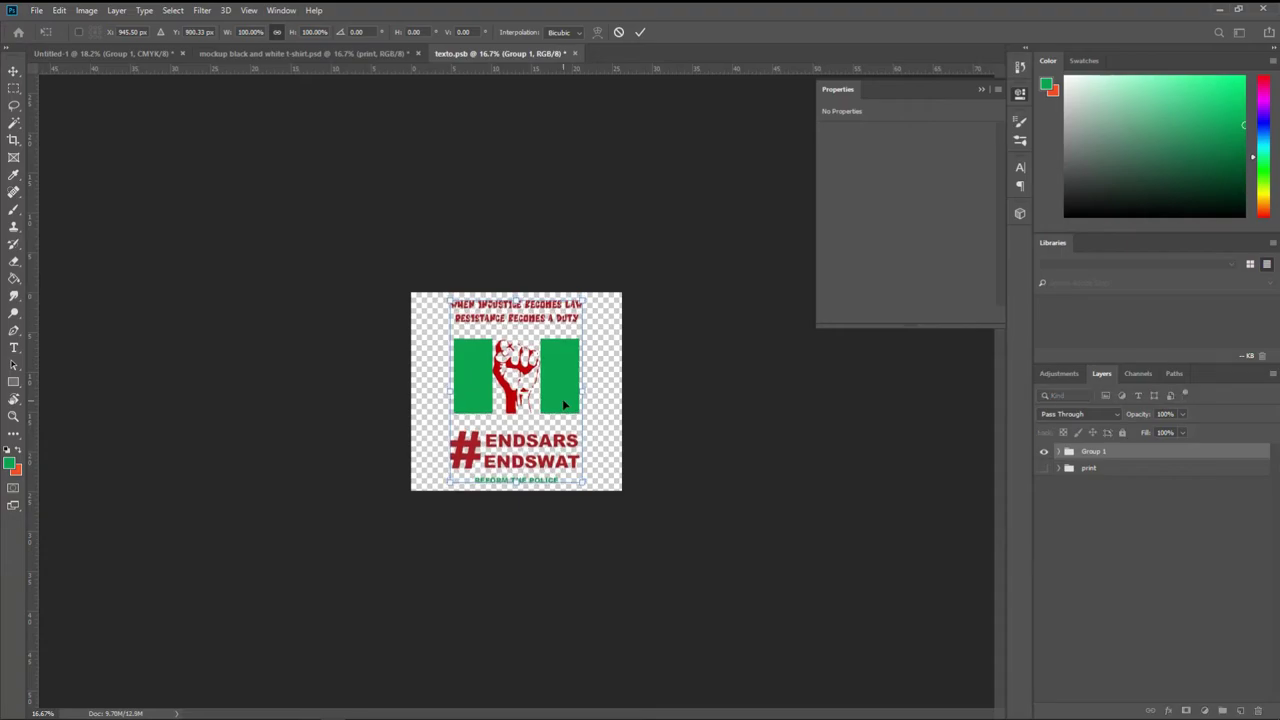
pyautogui.press('Down')
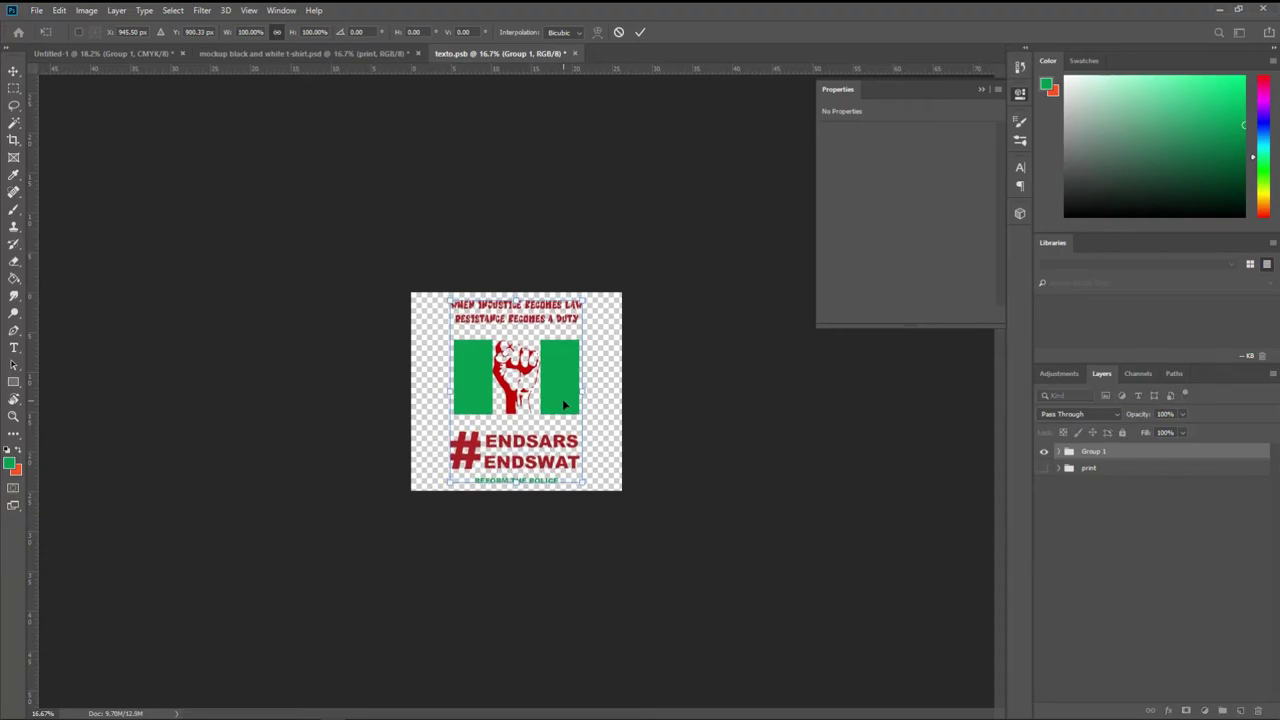
pyautogui.press('Return')
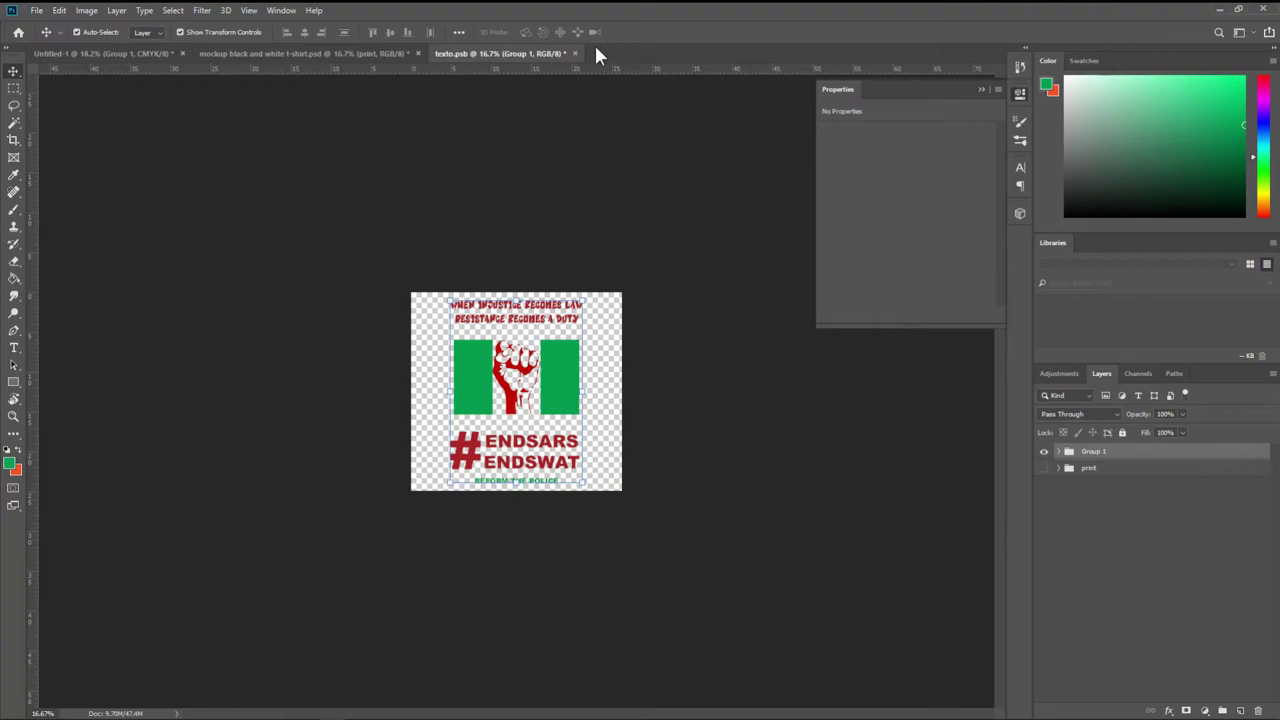
# Step: Save and close texto.psb, then return to the mockup with the color layer selected
pyautogui.click(574, 53)
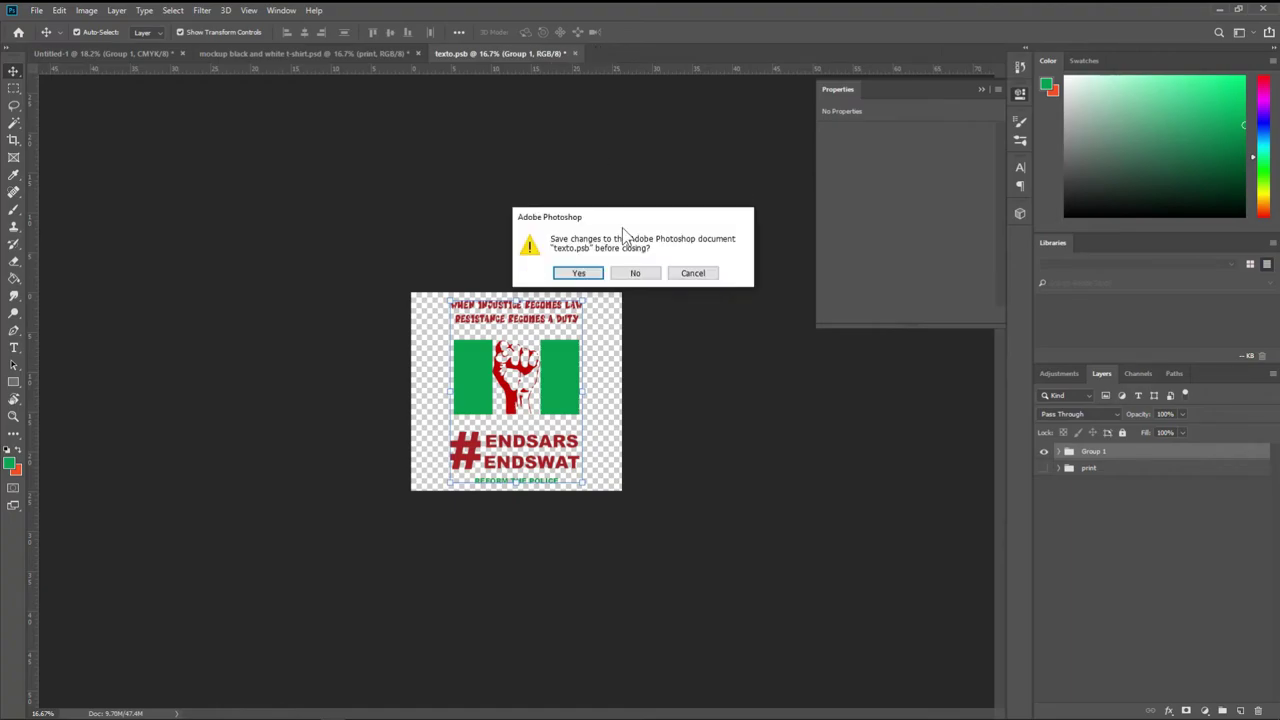
pyautogui.press('Return')
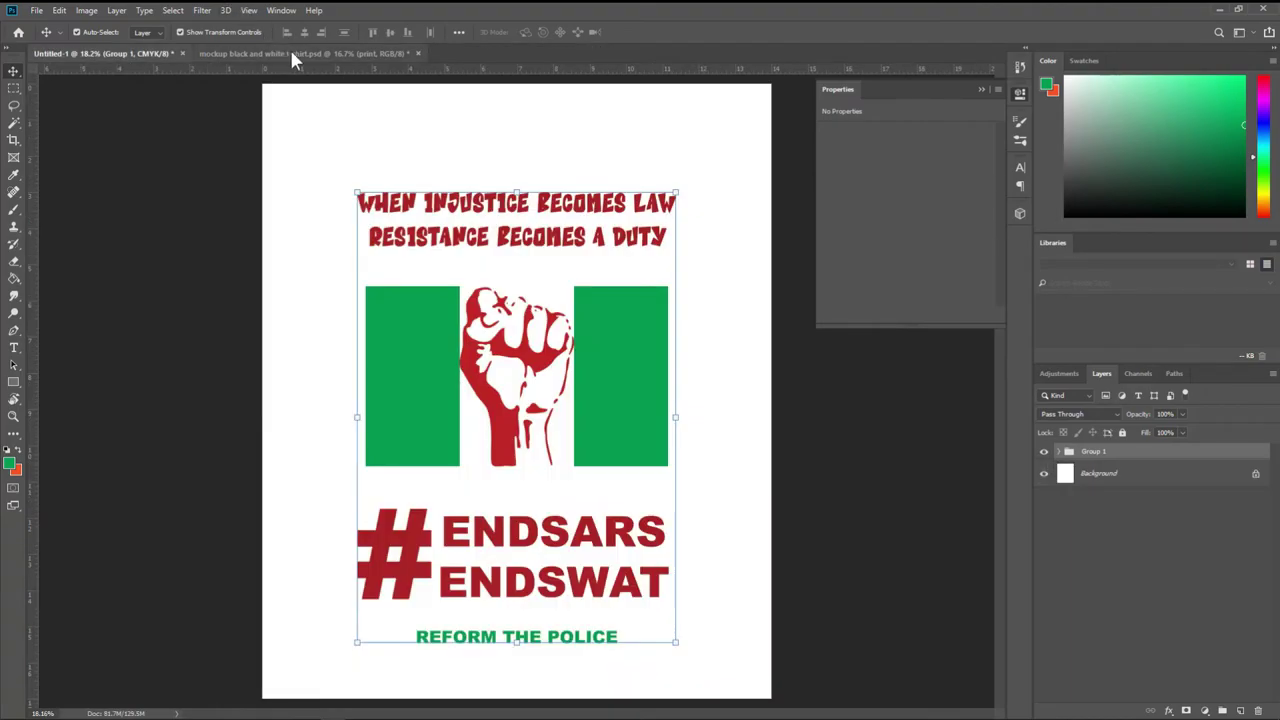
pyautogui.click(292, 54)
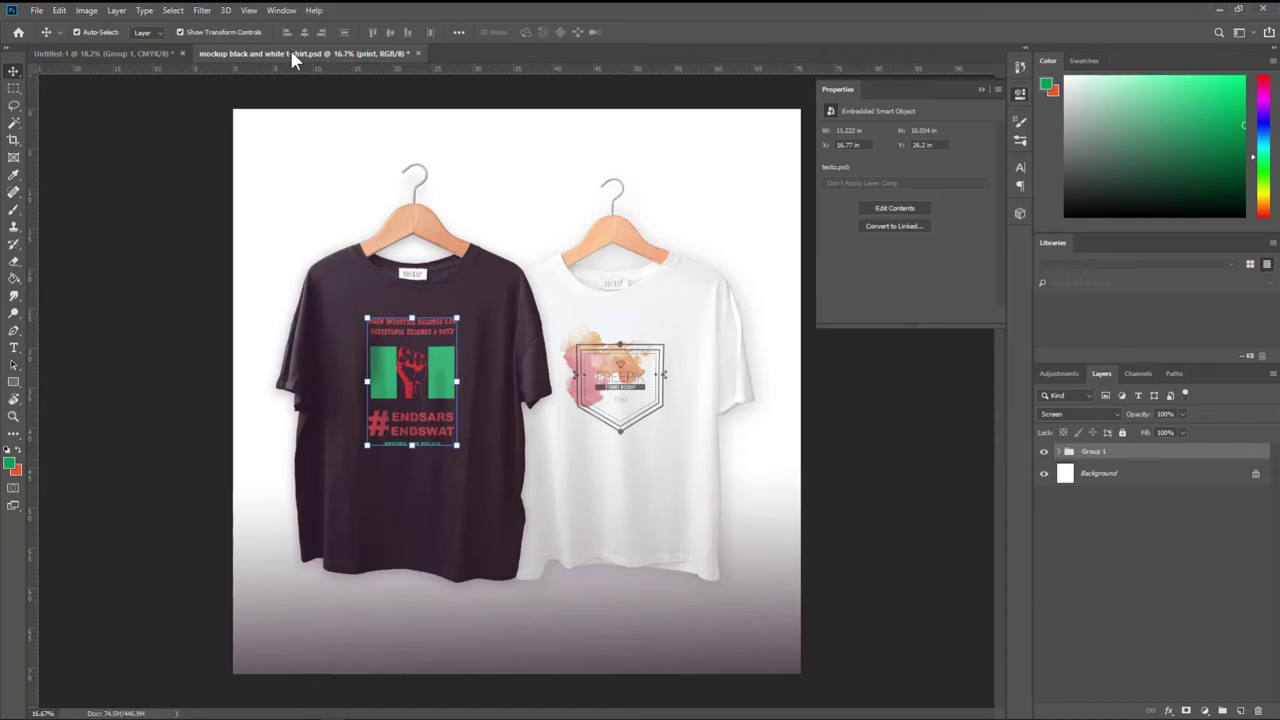
pyautogui.click(484, 459)
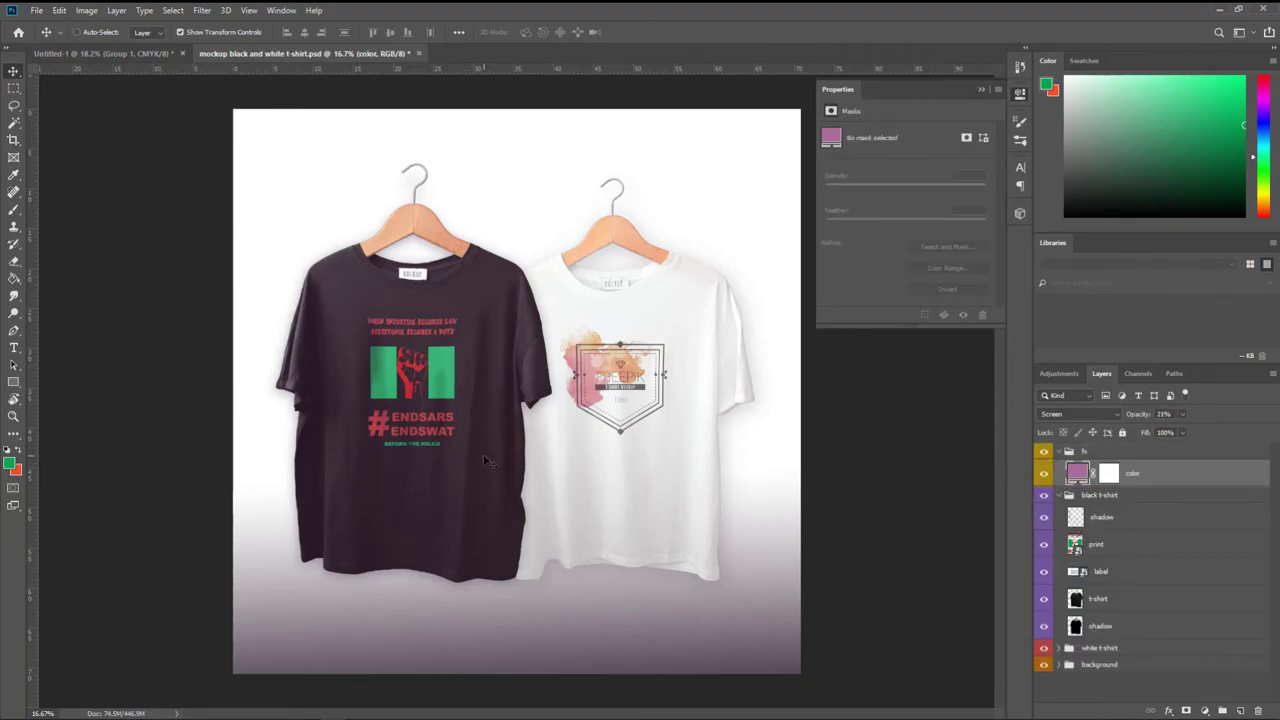
# Step: Zoom in and pan to inspect the ENDSARS print on the black t-shirt
pyautogui.hotkey('ctrl', '+')
pyautogui.hotkey('ctrl', '+')
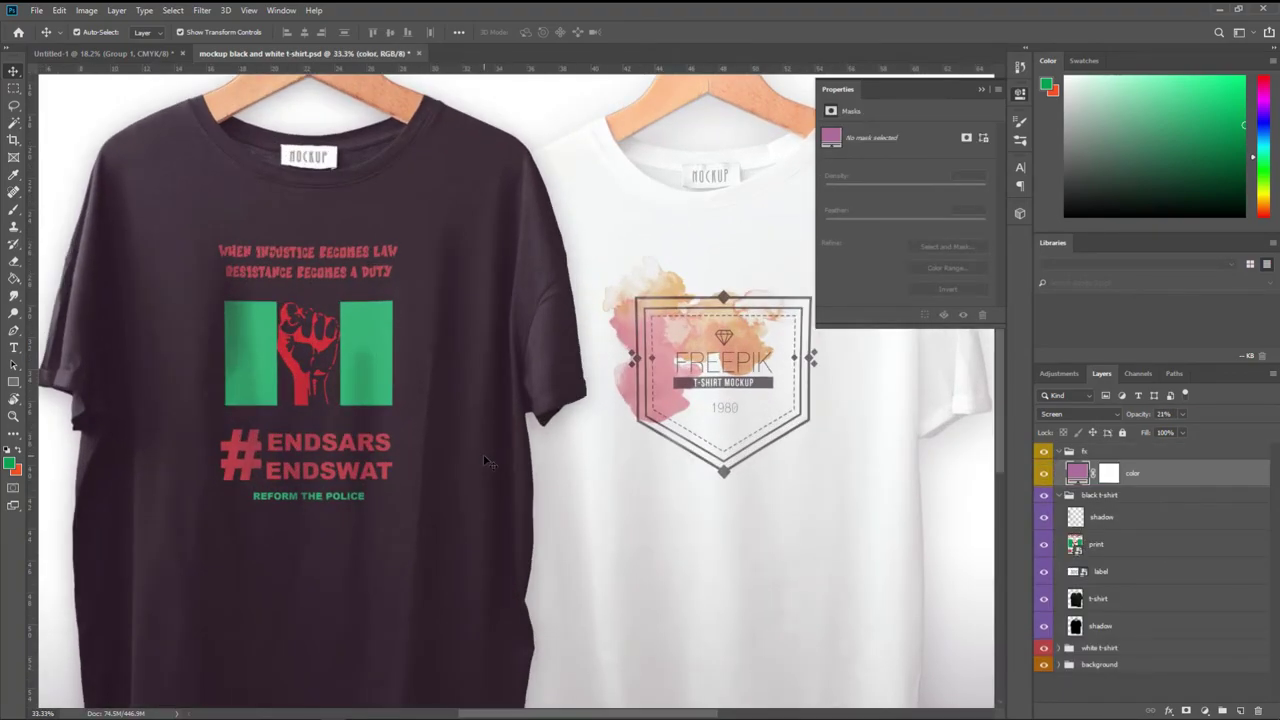
pyautogui.hotkey('ctrl', '+')
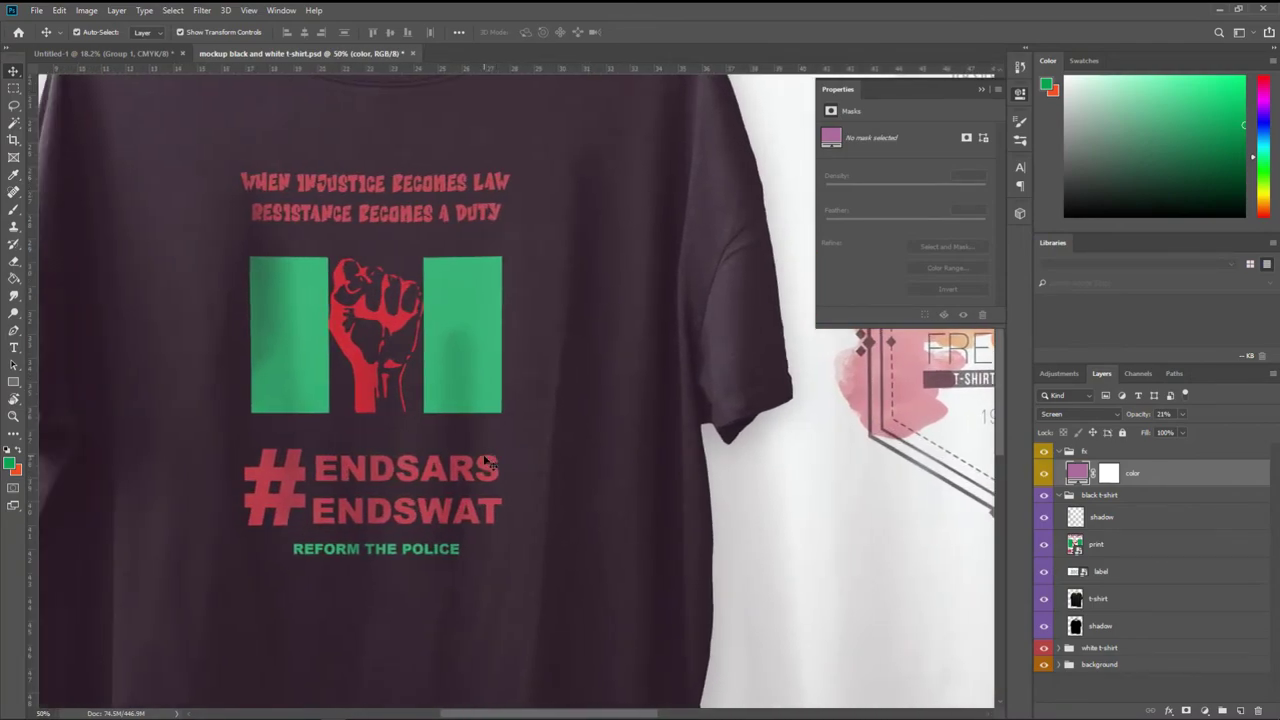
pyautogui.scroll(-2, 487, 461)
pyautogui.hscroll(3, 487, 461)
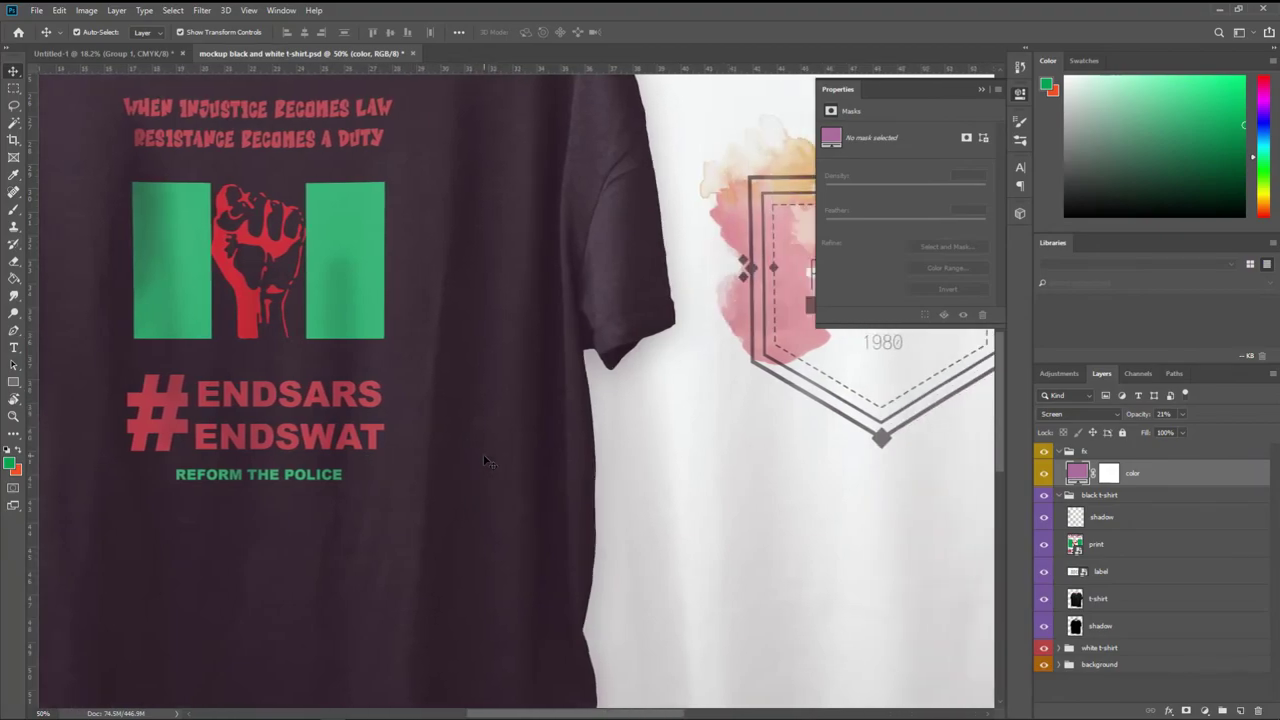
pyautogui.hscroll(3, 487, 461)
pyautogui.hscroll(2, 487, 461)
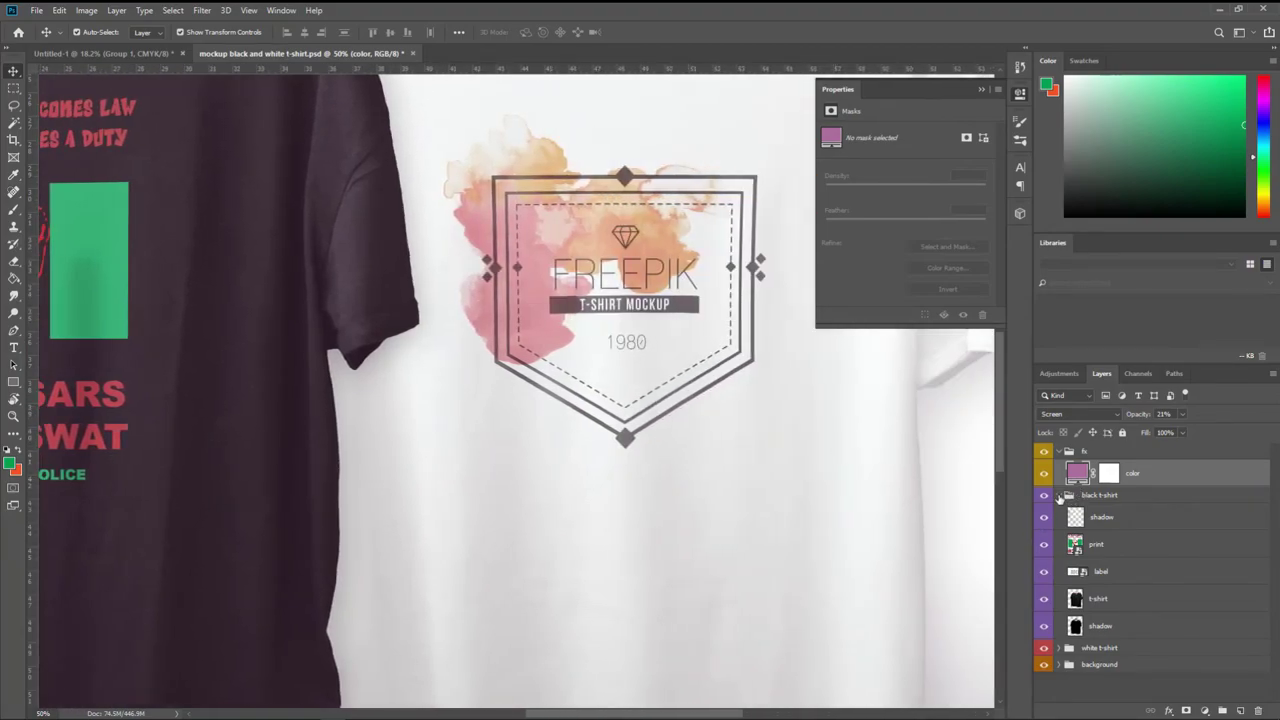
# Step: Hide the white shirt's watercolor splash and open its estampado1.psb print contents
pyautogui.click(1059, 496)
pyautogui.click(1059, 512)
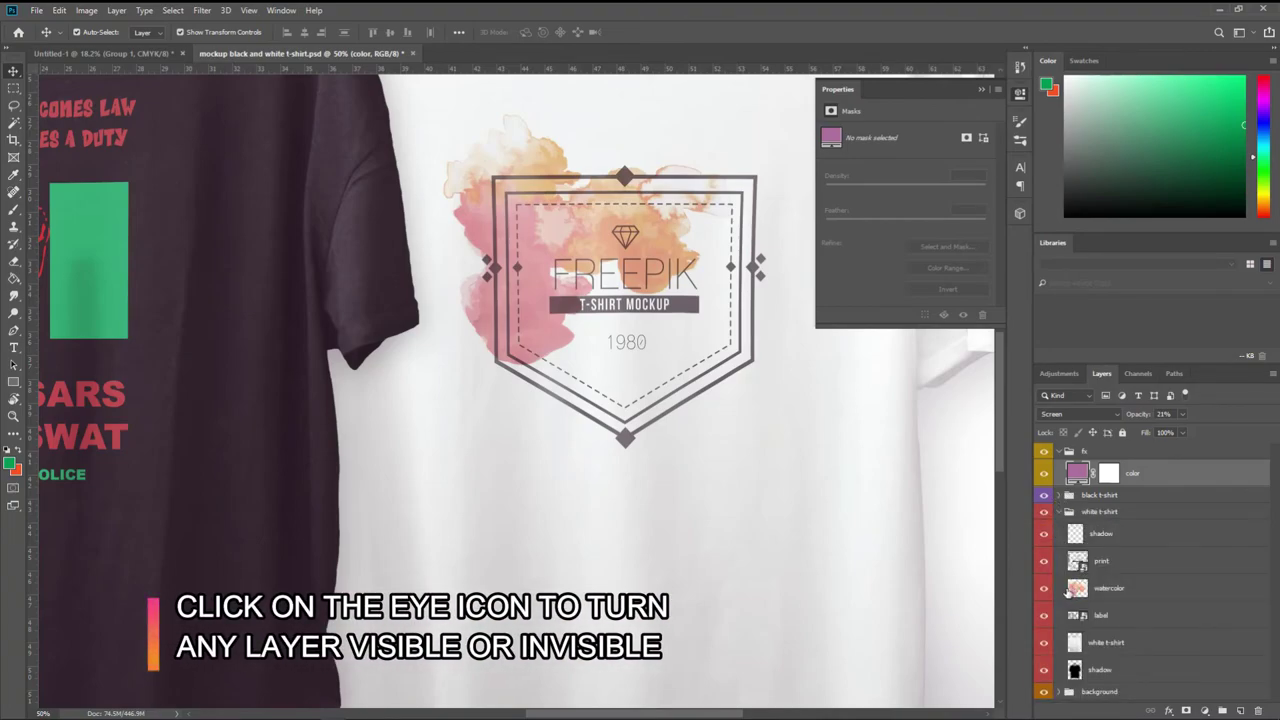
pyautogui.click(1044, 589)
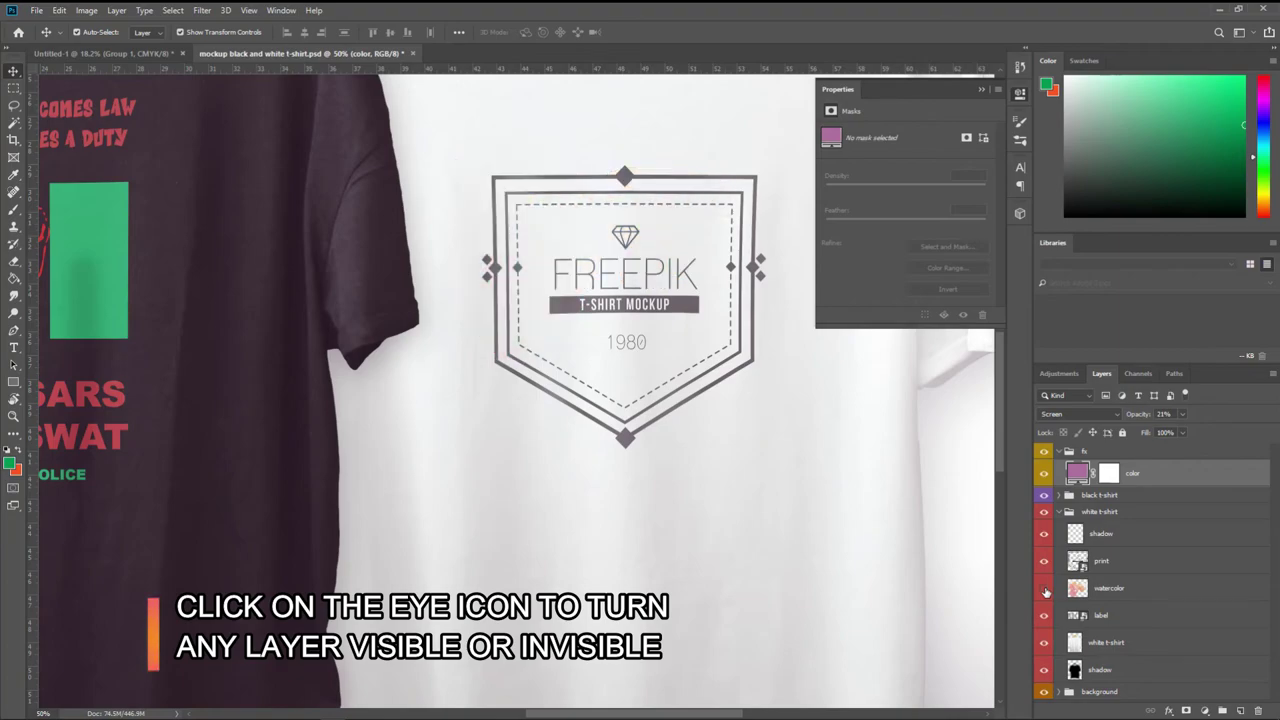
pyautogui.doubleClick(1077, 561)
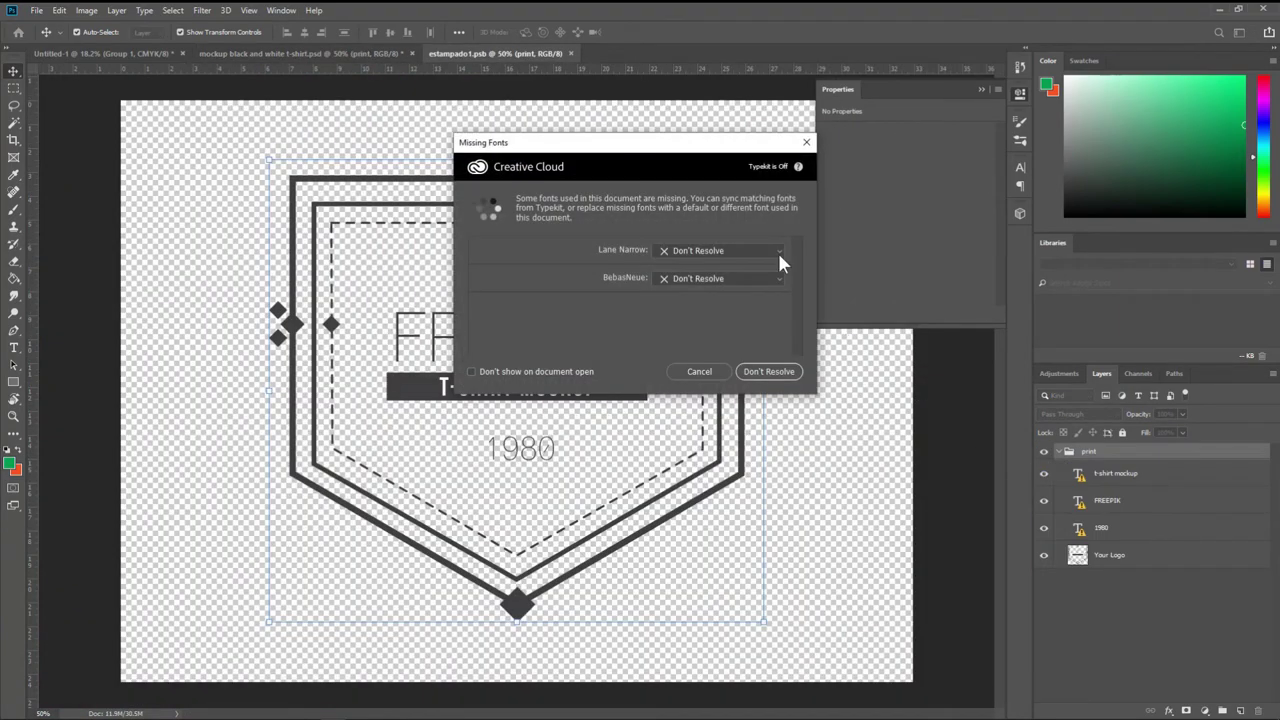
# Step: Skip resolving missing fonts, hide the FREEPIK badge group, and go back to the Untitled-1 poster
pyautogui.click(806, 142)
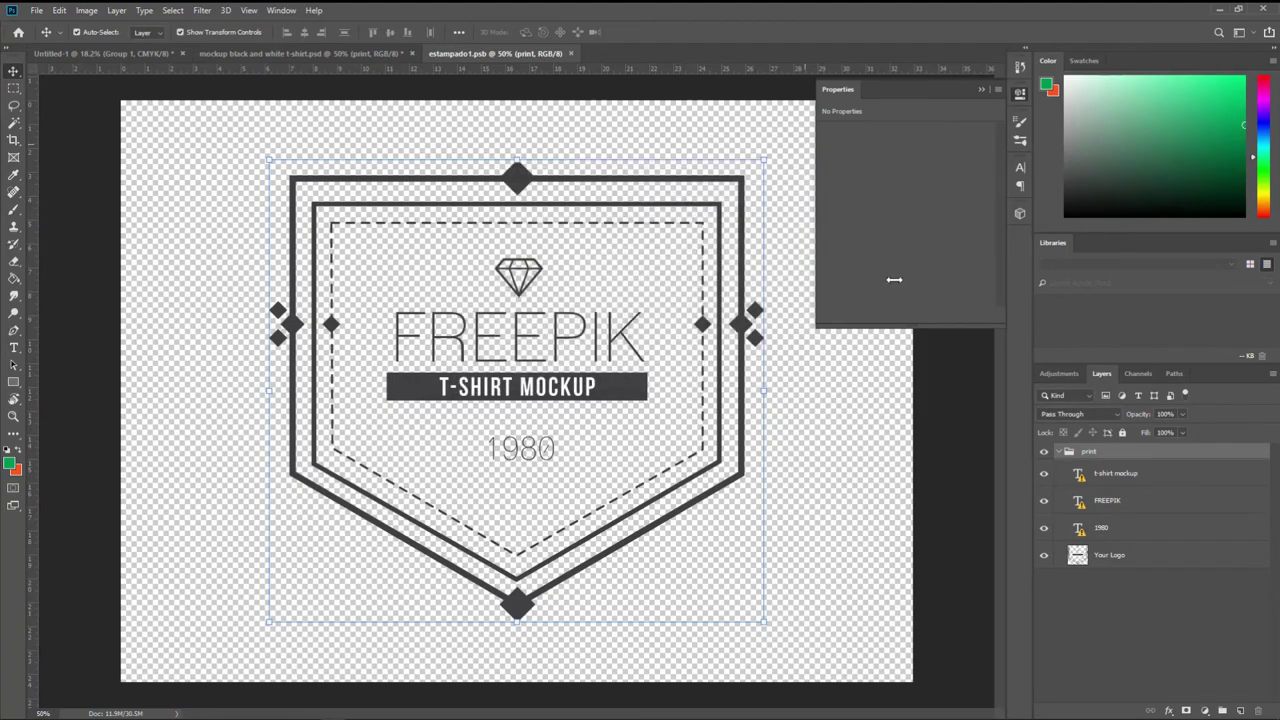
pyautogui.click(1043, 453)
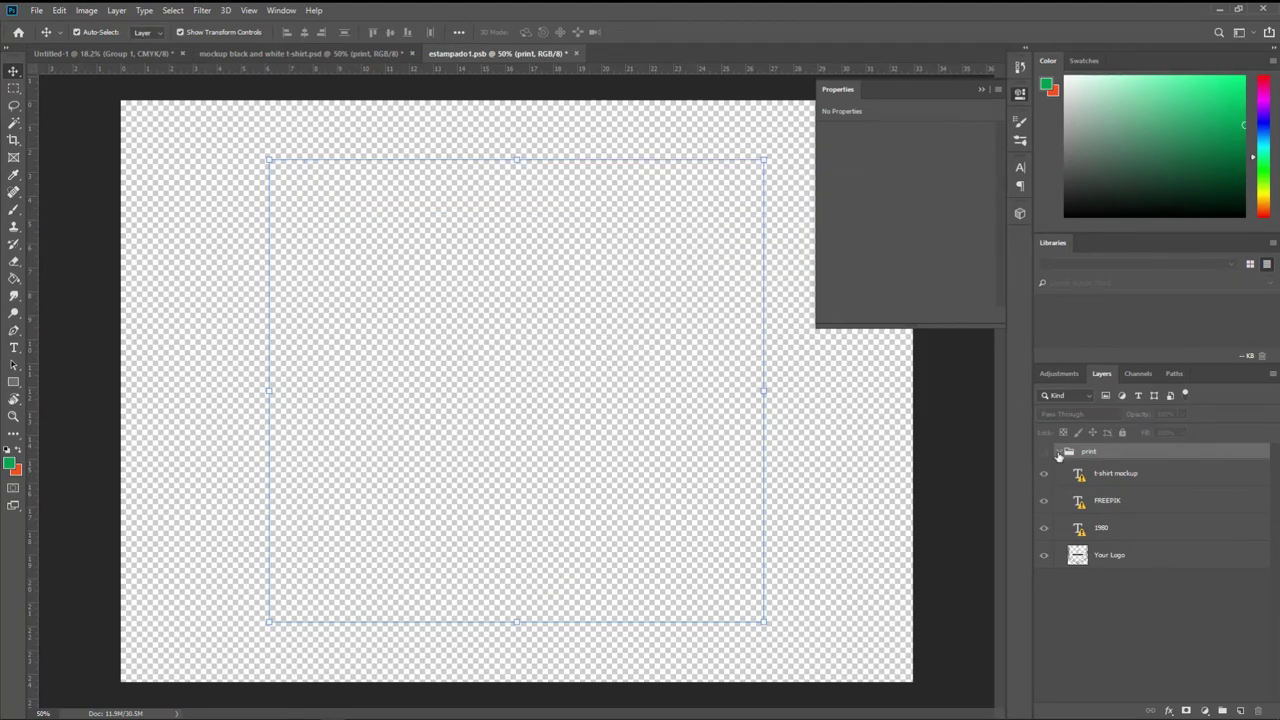
pyautogui.click(1059, 452)
pyautogui.click(1080, 482)
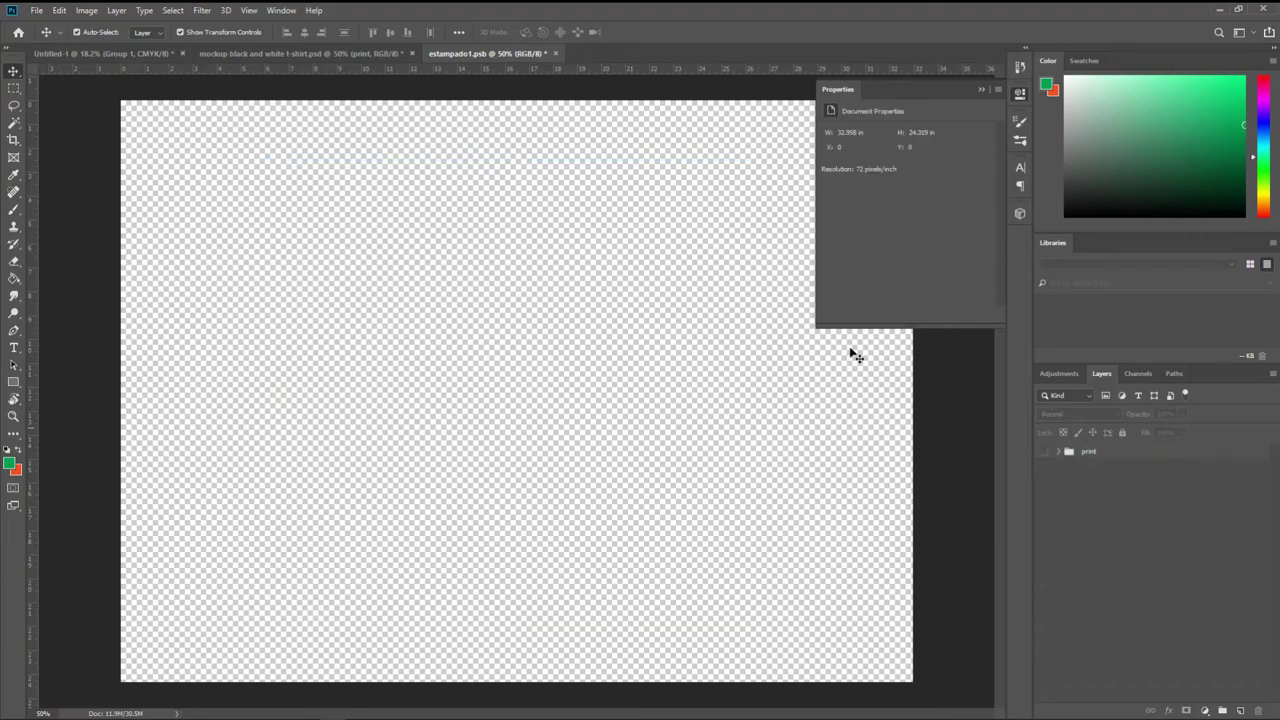
pyautogui.click(104, 54)
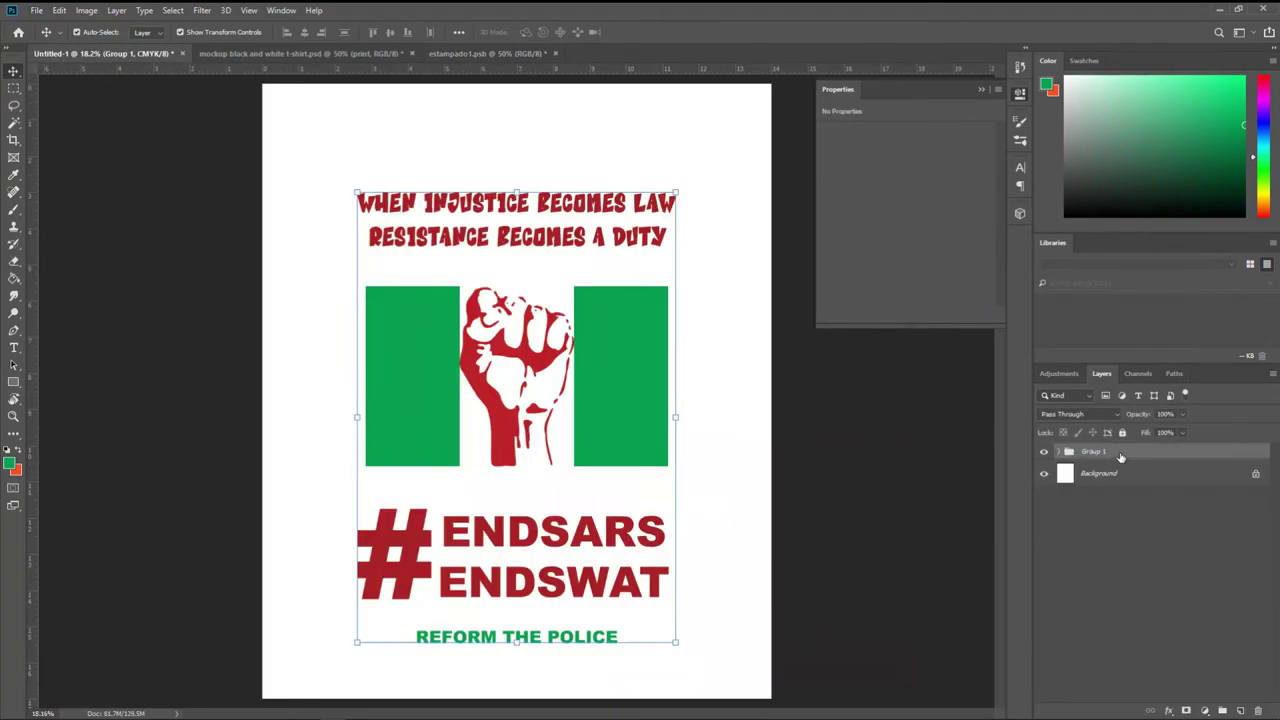
# Step: Copy the poster's Group 1 into estampado1.psb and scale it to fit the print area
pyautogui.moveTo(1110, 452)
pyautogui.mouseDown()
pyautogui.moveTo(624, 157)
pyautogui.moveTo(545, 247)
pyautogui.moveTo(493, 358)
pyautogui.mouseUp()
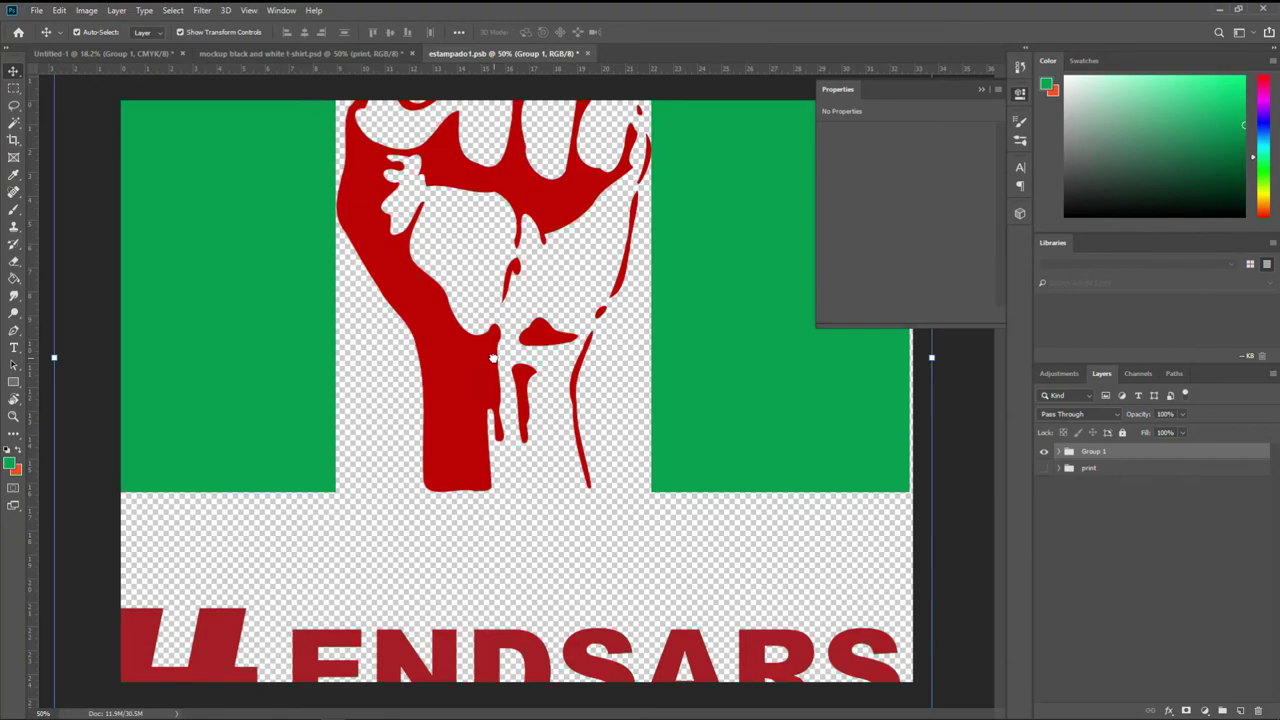
pyautogui.hotkey('ctrl', '-')
pyautogui.hotkey('ctrl', '-')
pyautogui.hotkey('ctrl', '-')
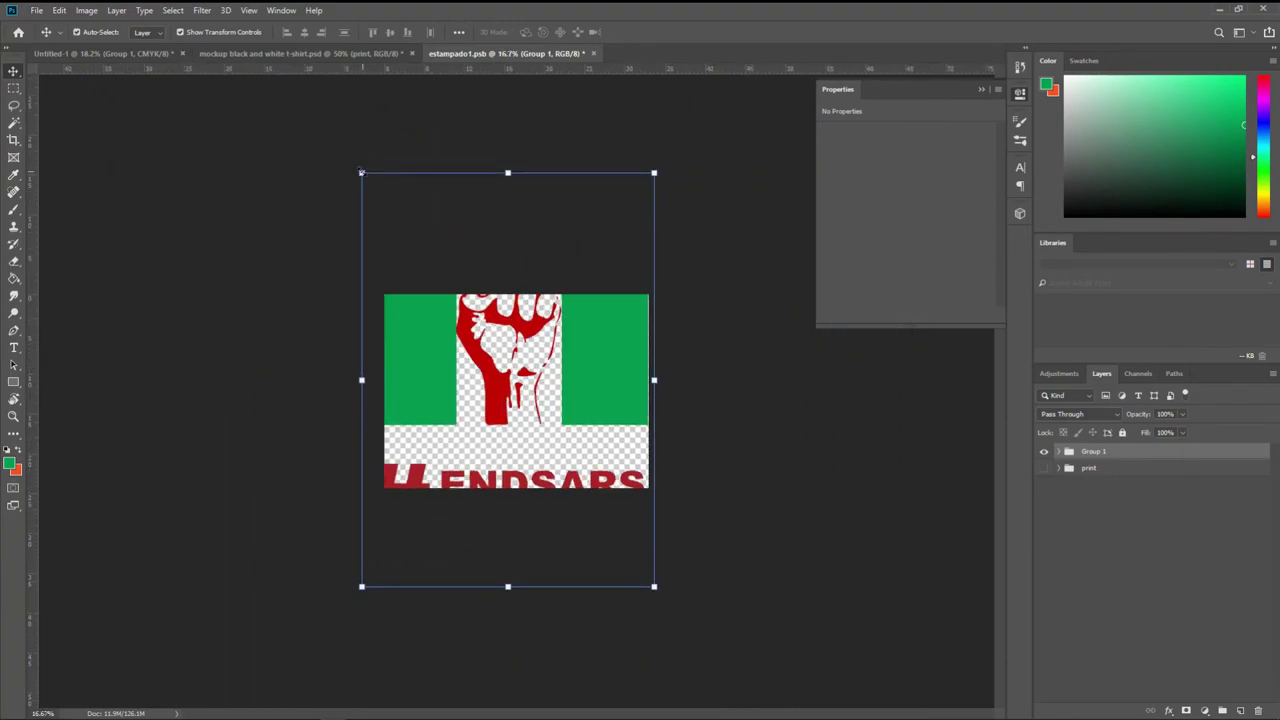
pyautogui.moveTo(361, 172); pyautogui.dragTo(440, 332)
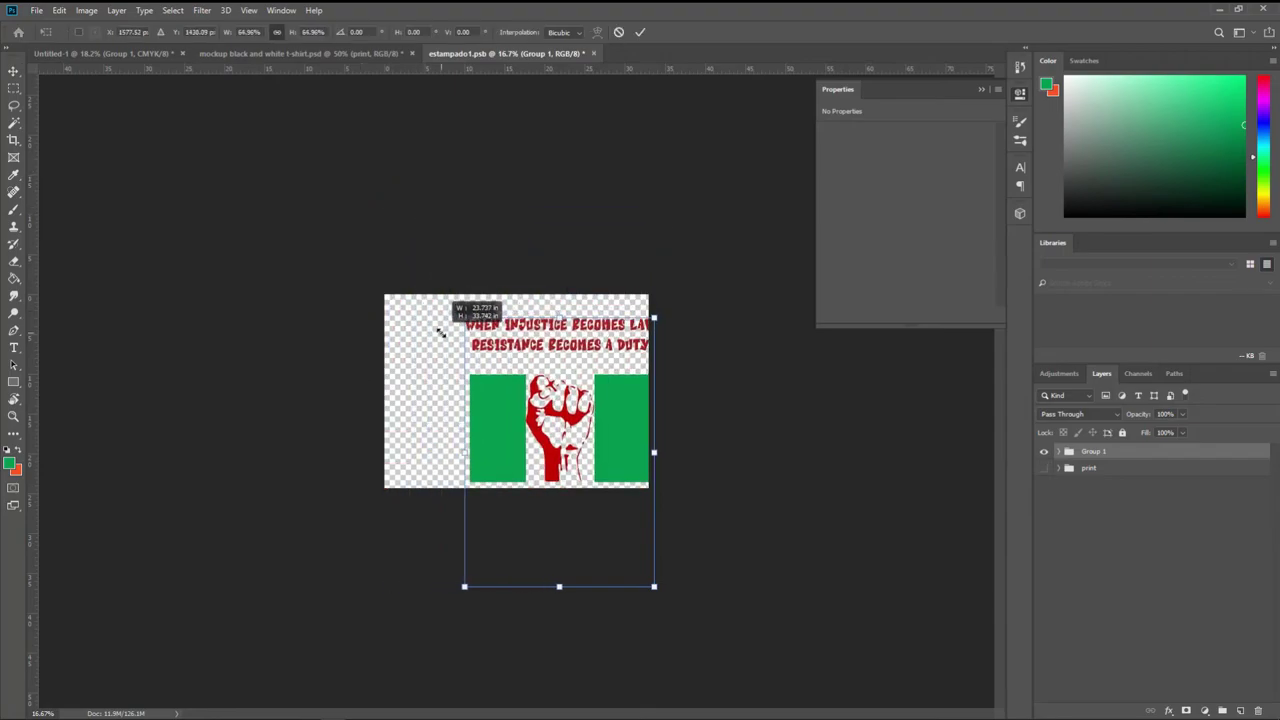
pyautogui.moveTo(500, 415); pyautogui.dragTo(463, 365)
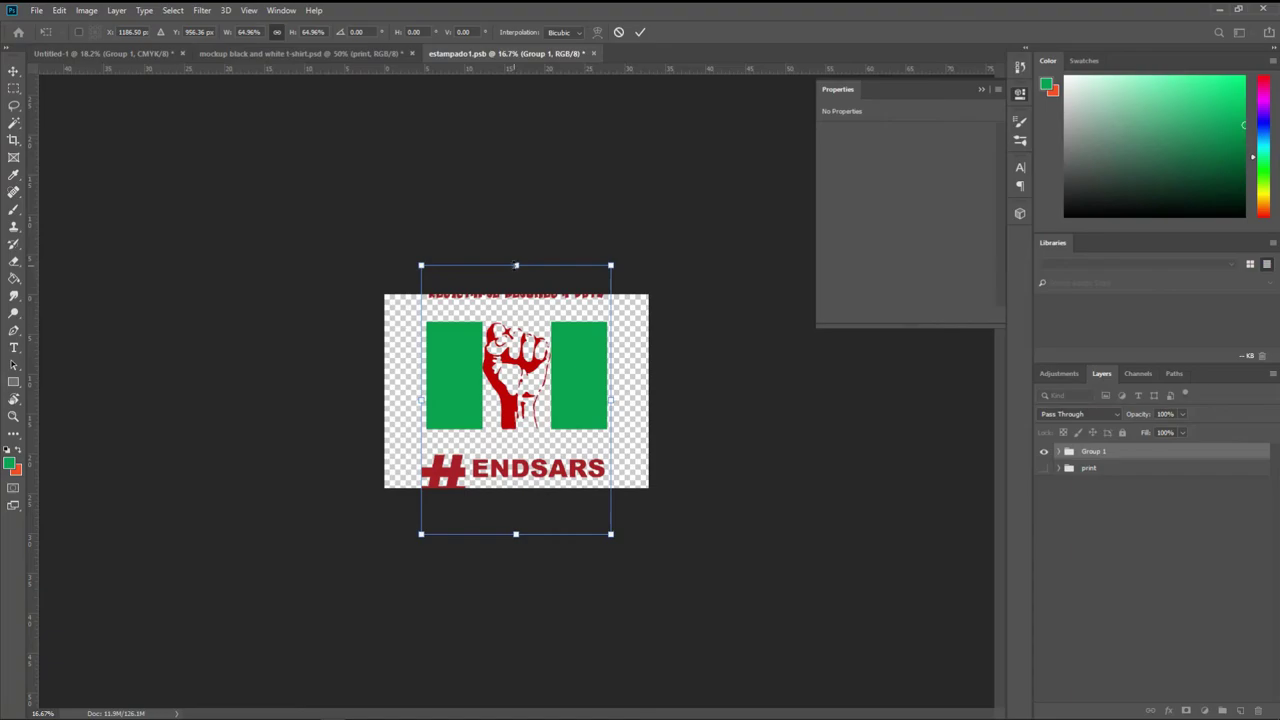
pyautogui.moveTo(516, 265); pyautogui.dragTo(516, 318)
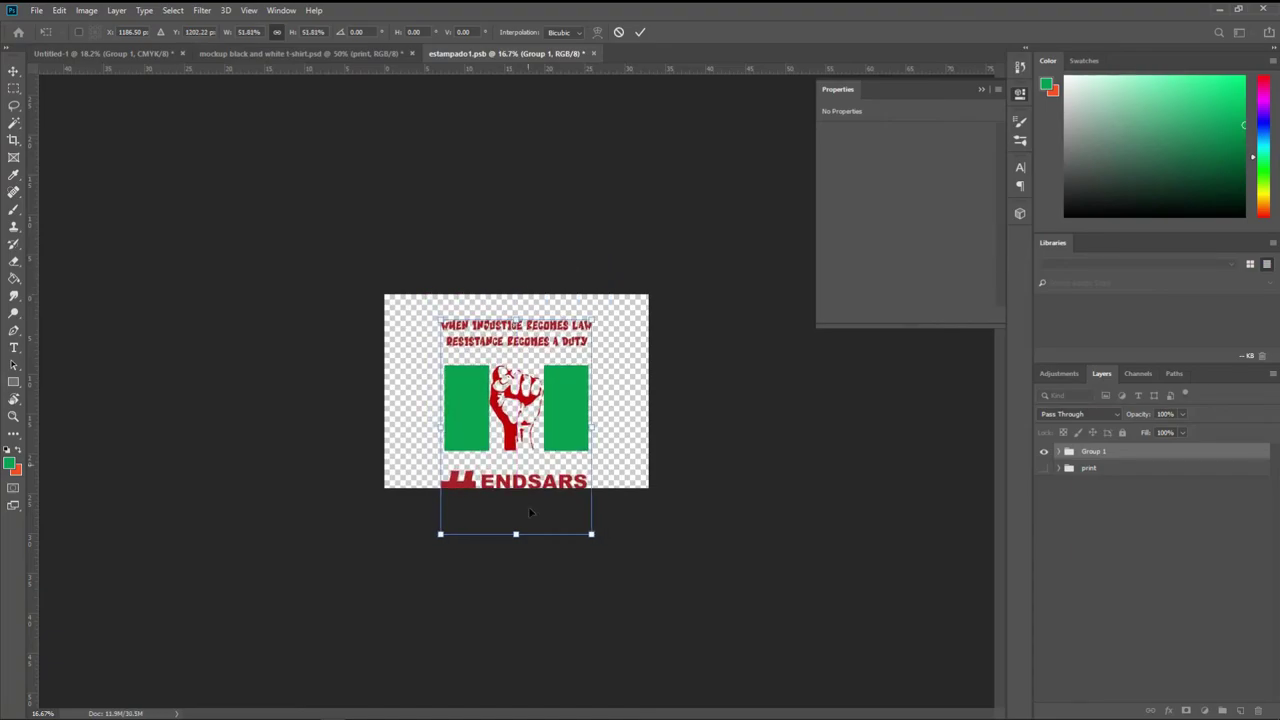
pyautogui.moveTo(516, 534); pyautogui.dragTo(516, 495)
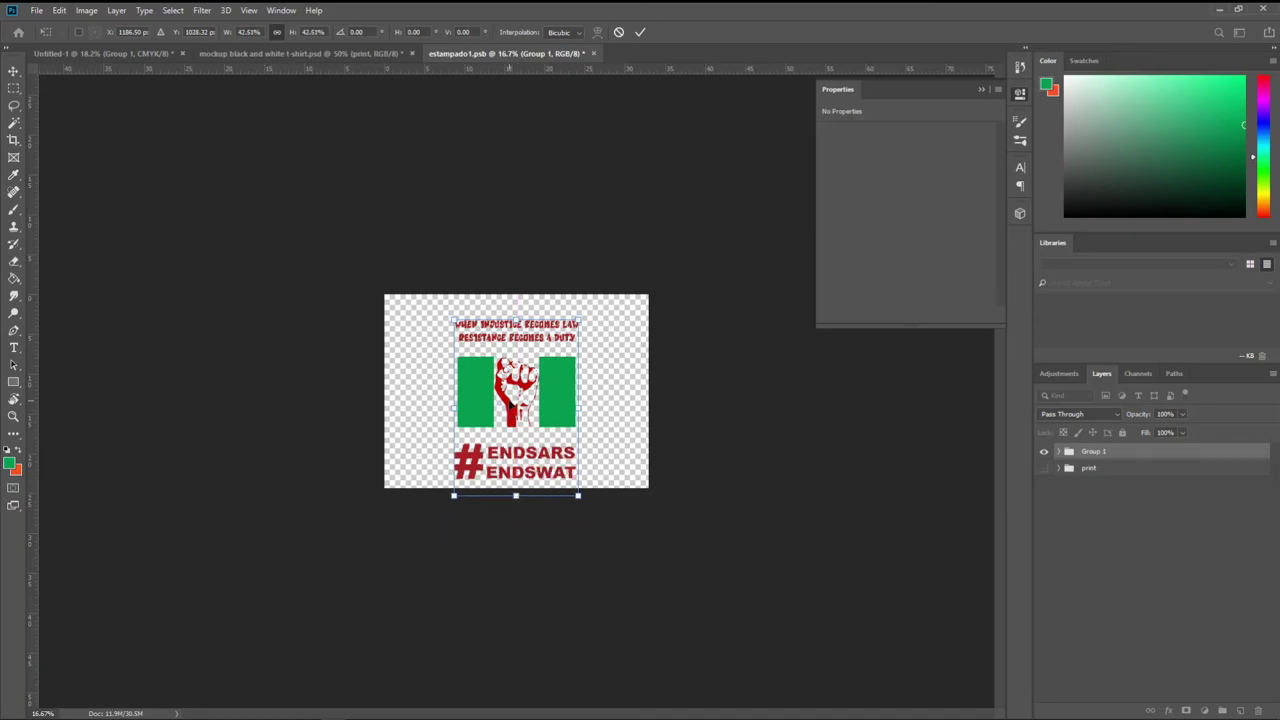
pyautogui.moveTo(510, 405); pyautogui.dragTo(512, 379)
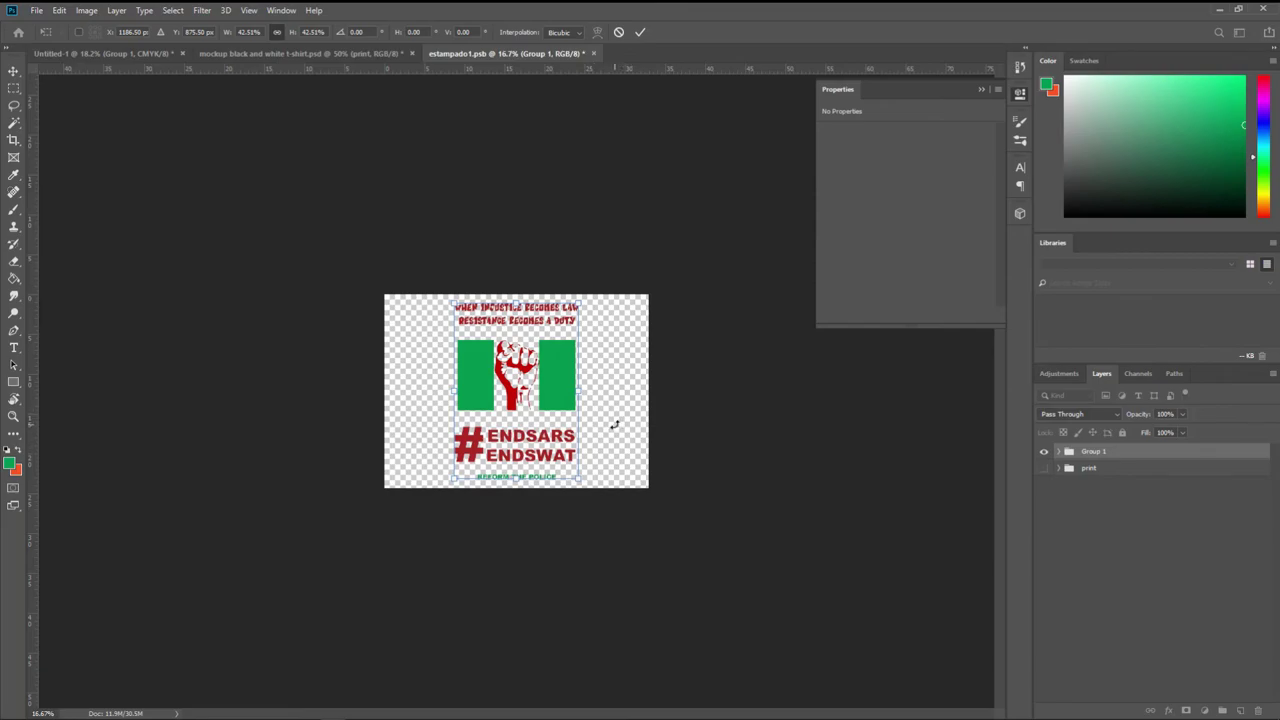
pyautogui.press('Return')
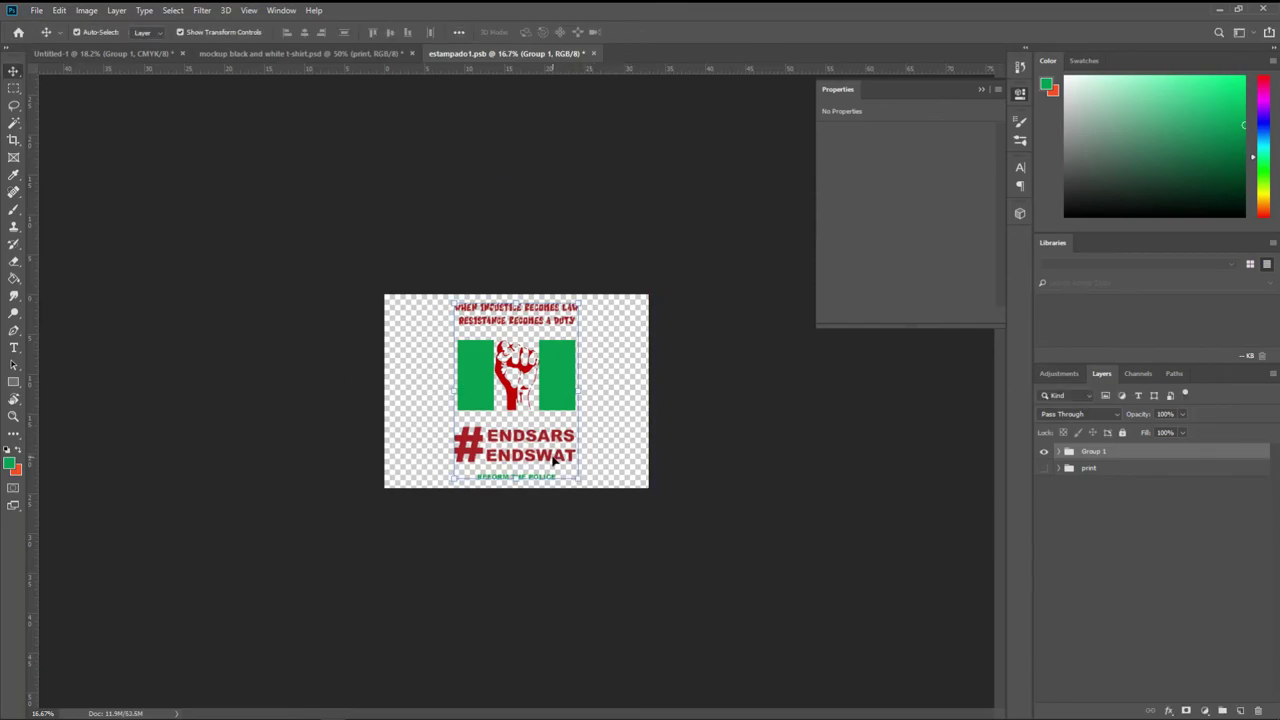
# Step: Check the poster group's layers, then save and close estampado1.psb
pyautogui.hotkey('ctrl', '=')
pyautogui.hotkey('ctrl', '=')
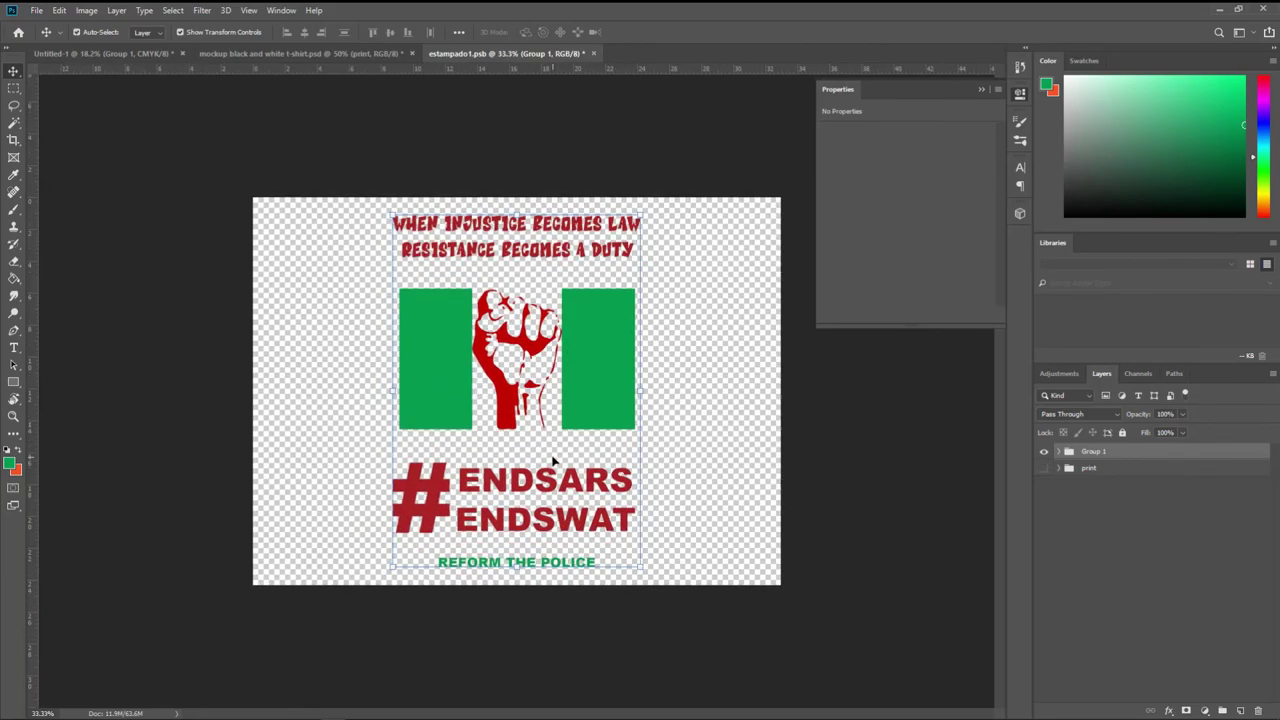
pyautogui.click(533, 563)
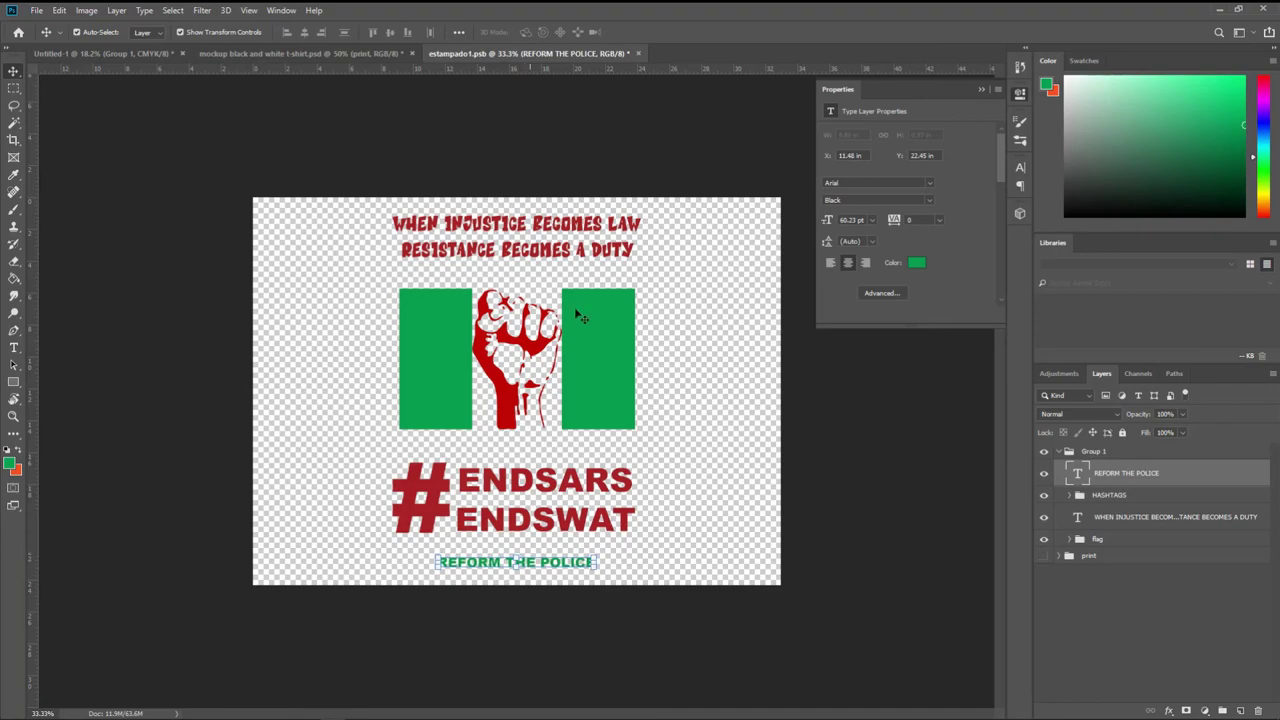
pyautogui.click(639, 54)
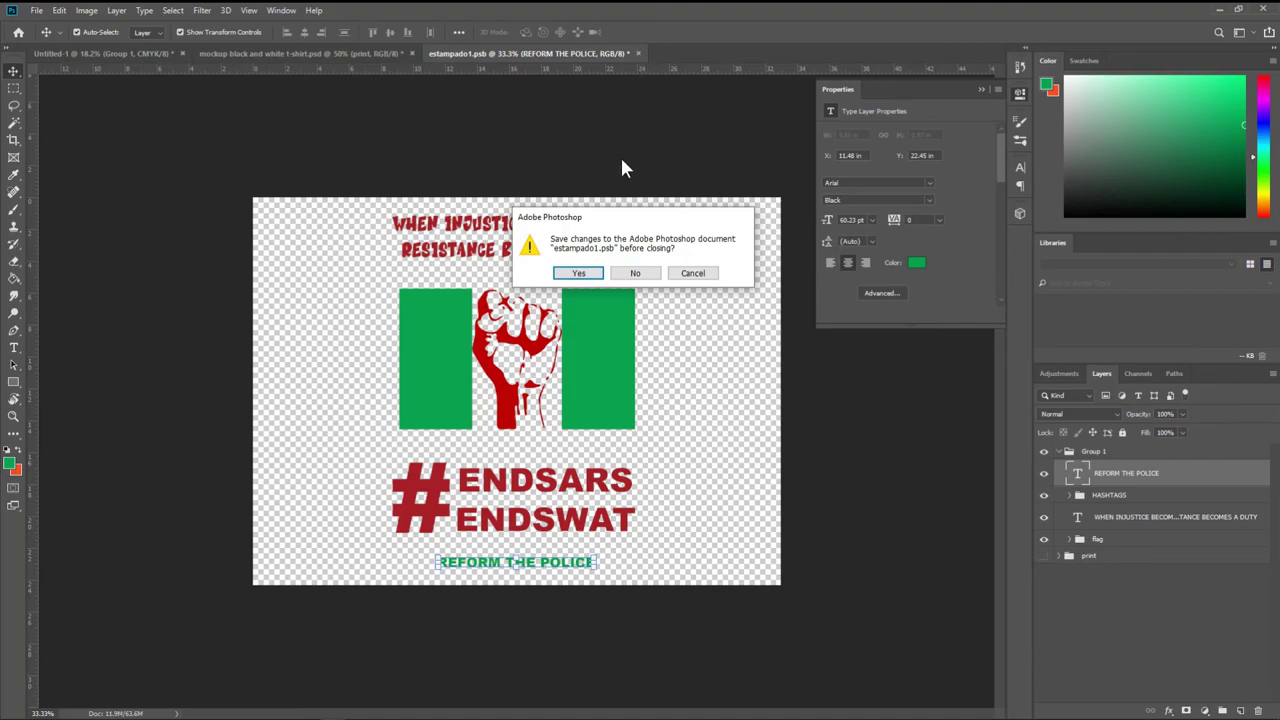
pyautogui.press('Return')
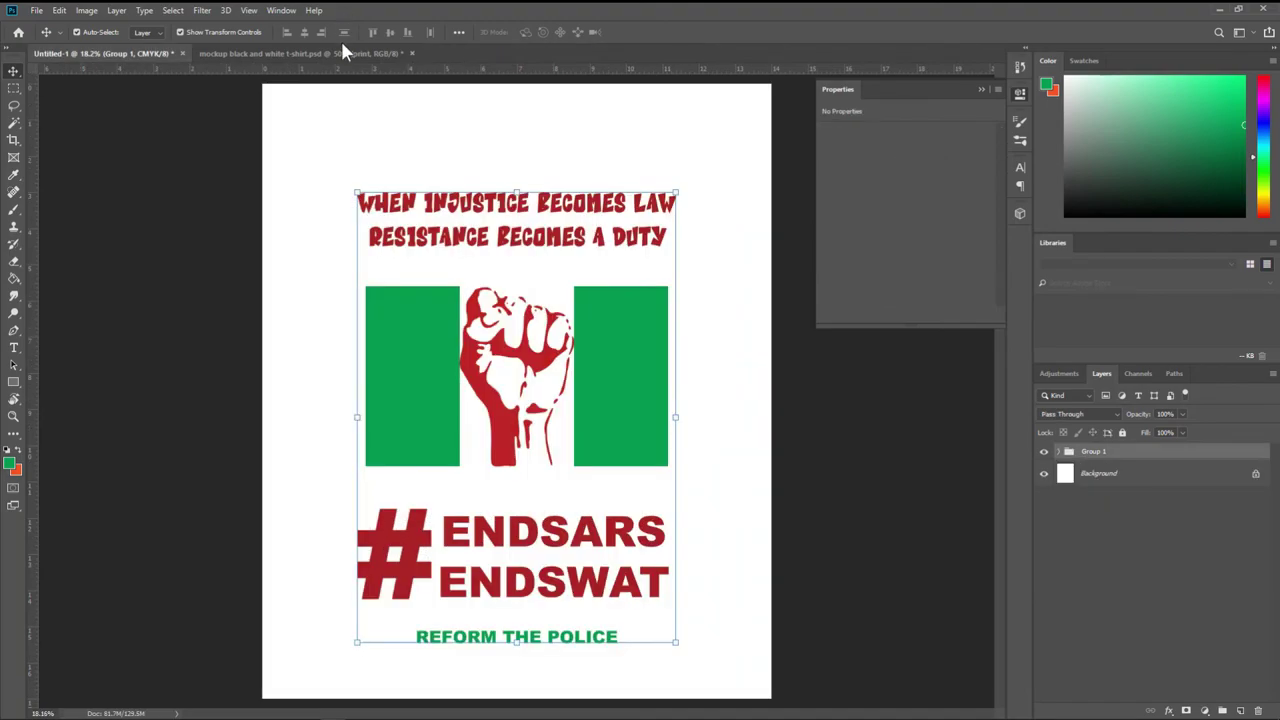
# Step: Return to the mockup, select the color layer and zoom in on the white shirt's print
pyautogui.click(341, 48)
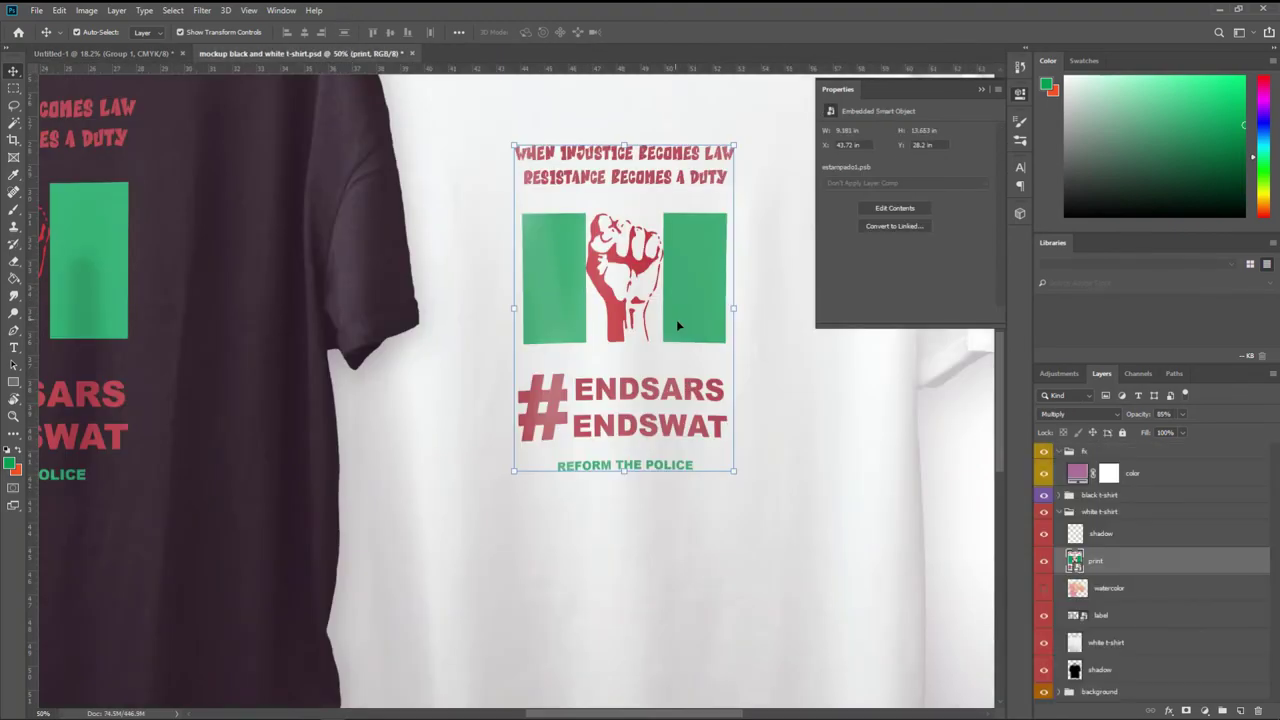
pyautogui.click(757, 546)
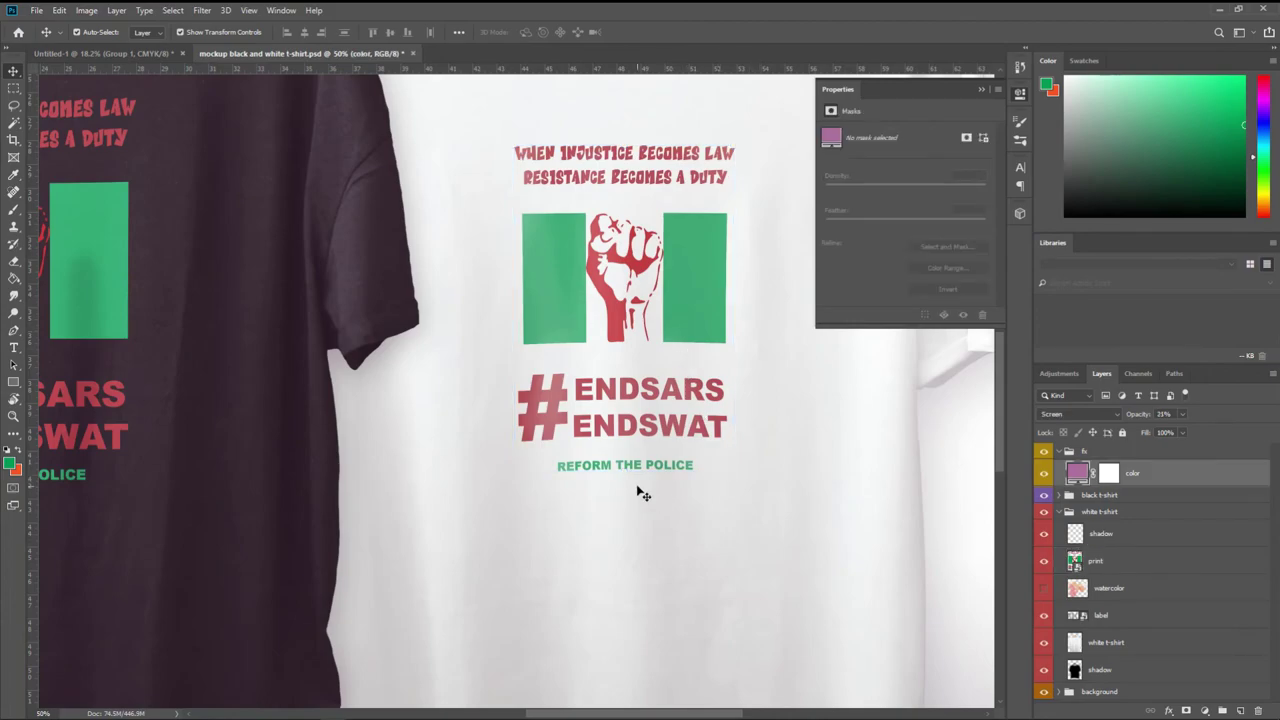
pyautogui.press('ctrl')
pyautogui.hotkey('ctrl', '+')
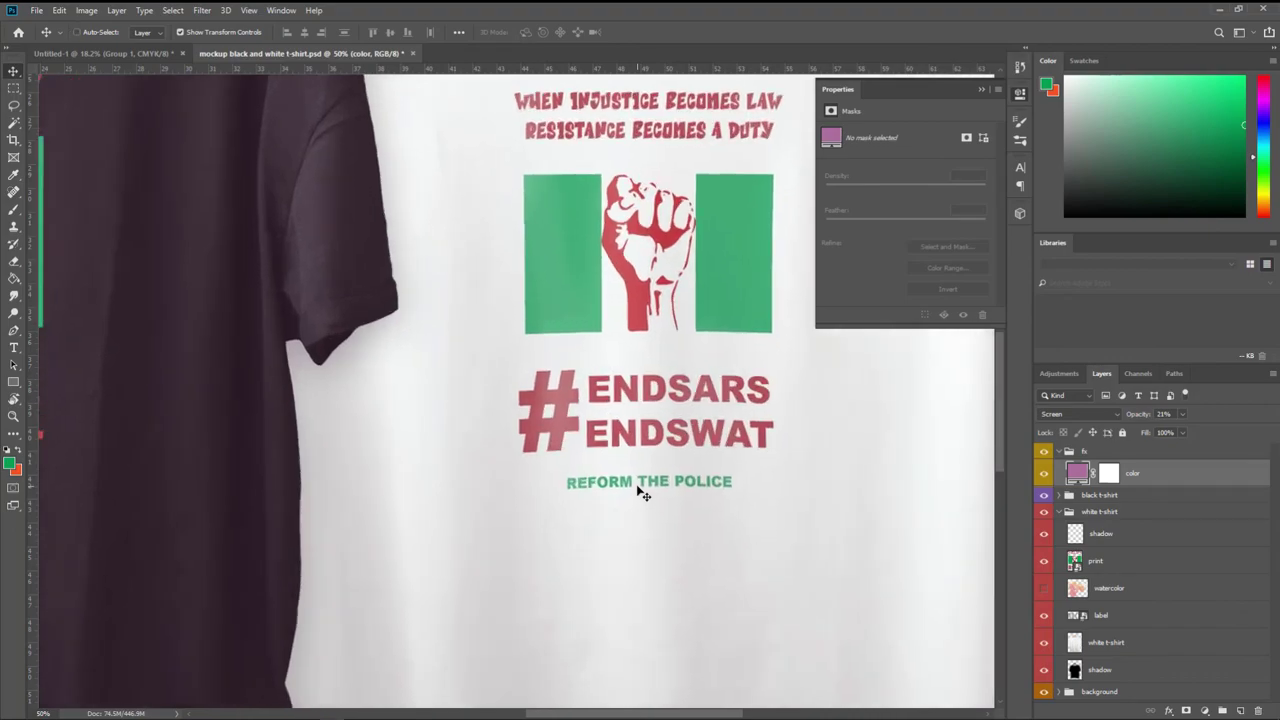
pyautogui.hotkey('ctrl', '+')
# Step: Pan across both shirts to compare the ENDSARS prints, then zoom out to see both
pyautogui.hscroll(3, 640, 493)
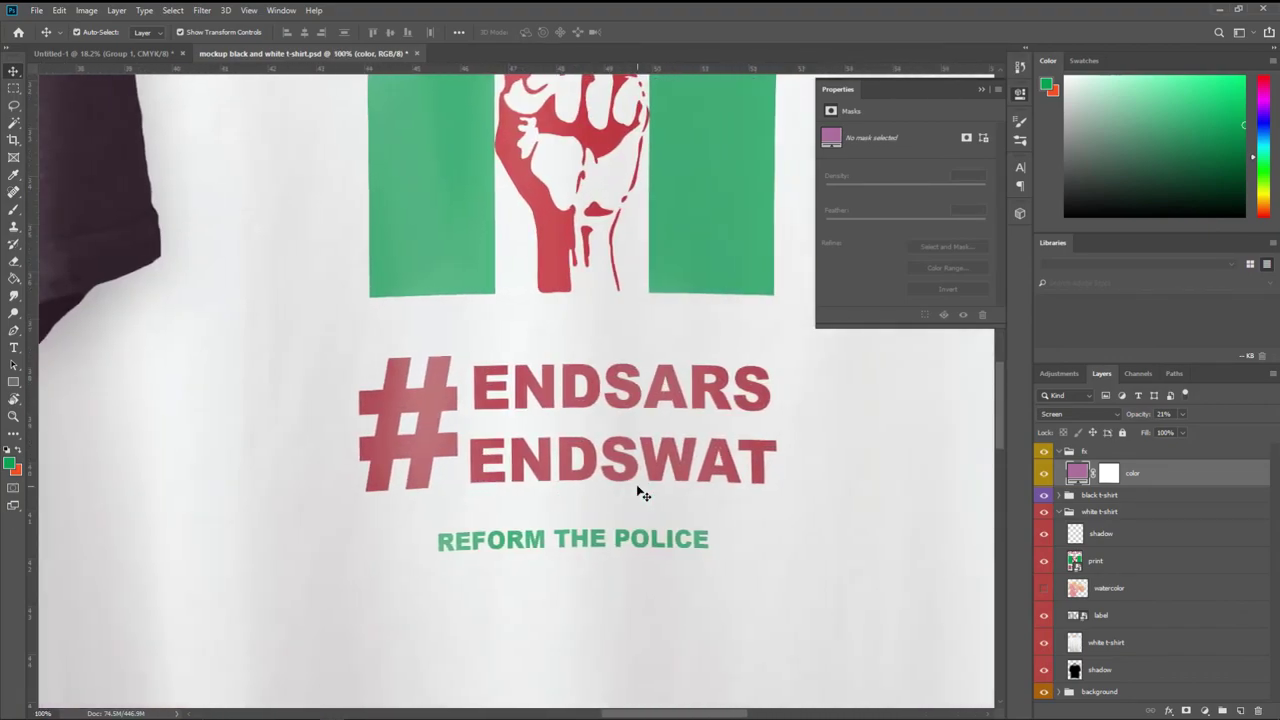
pyautogui.scroll(5, 640, 493)
pyautogui.scroll(3, 640, 493)
pyautogui.scroll(2, 640, 493)
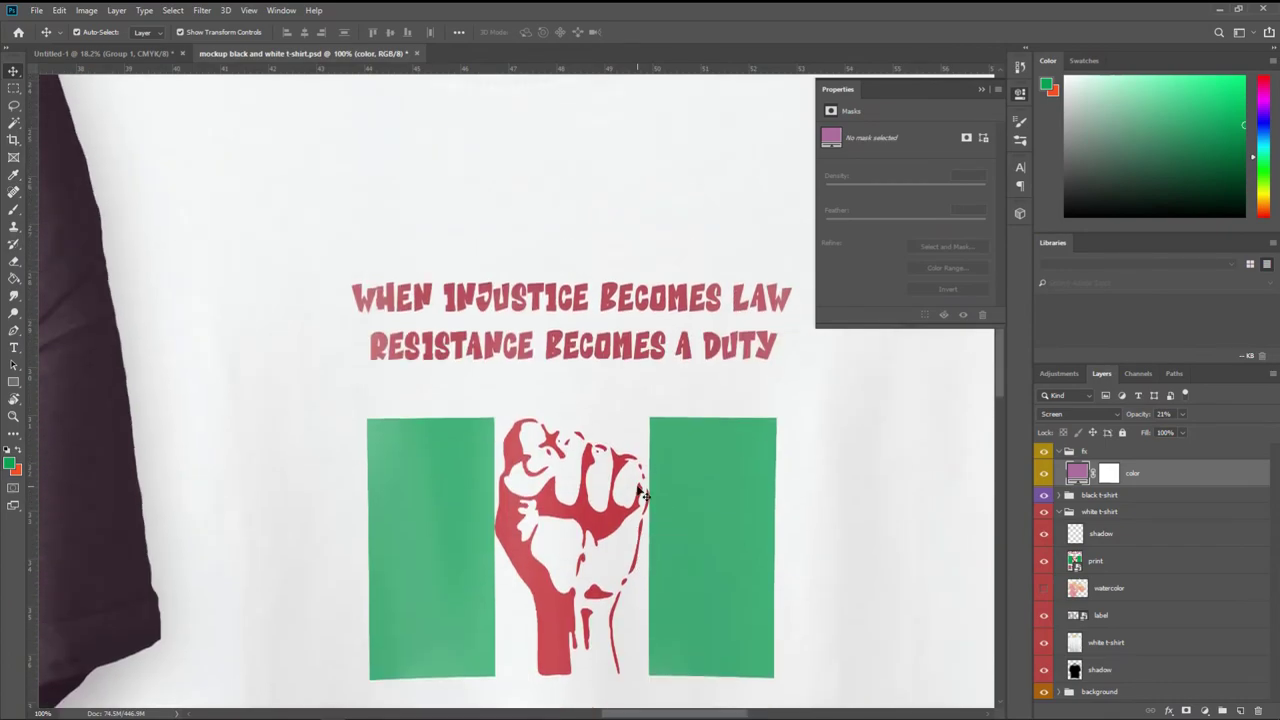
pyautogui.hscroll(-3, 516, 392)
pyautogui.hscroll(-5, 516, 392)
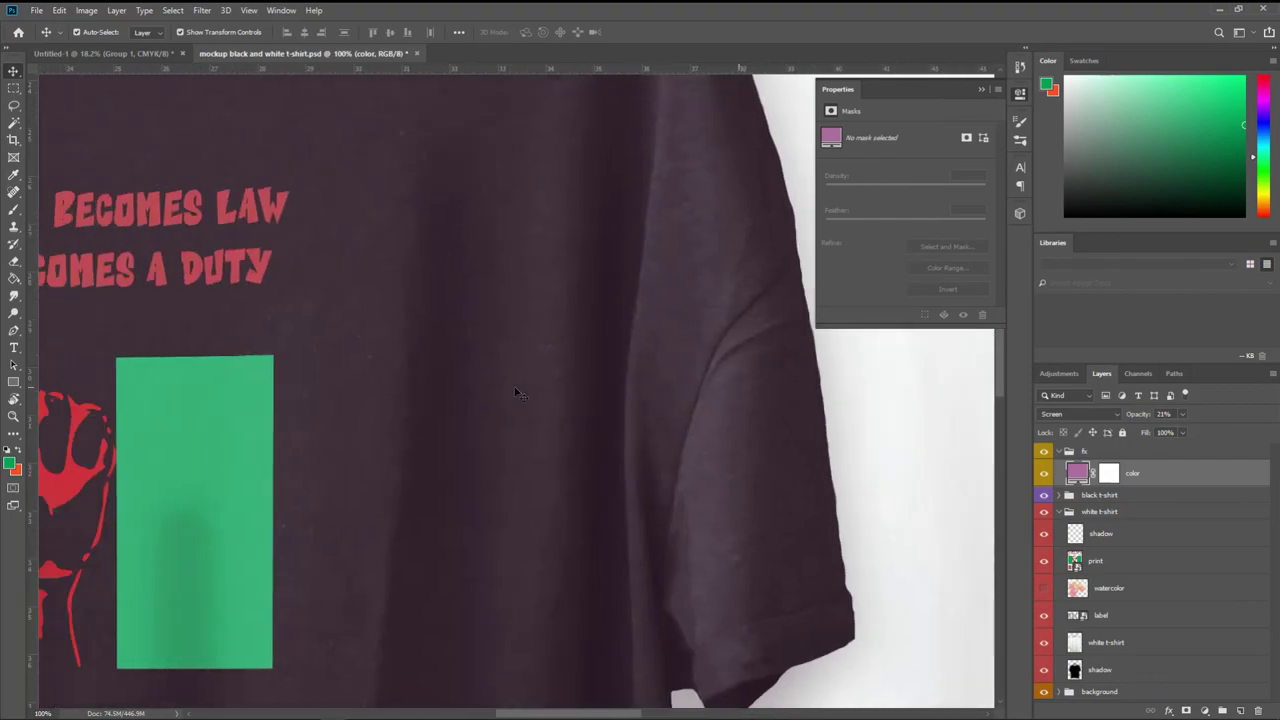
pyautogui.hscroll(-5, 516, 392)
pyautogui.hscroll(-2, 516, 392)
pyautogui.hscroll(-2, 516, 392)
pyautogui.scroll(-3, 518, 388)
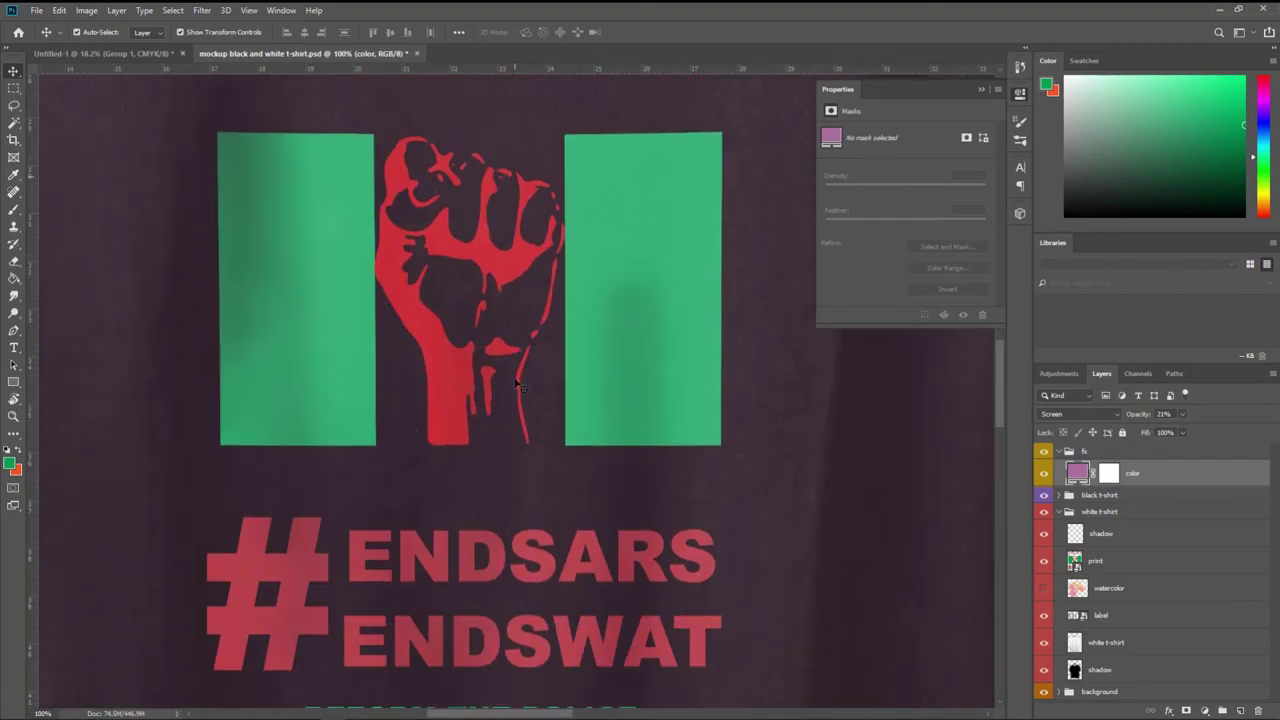
pyautogui.scroll(-4, 518, 388)
pyautogui.scroll(-2, 516, 384)
pyautogui.scroll(-1, 514, 380)
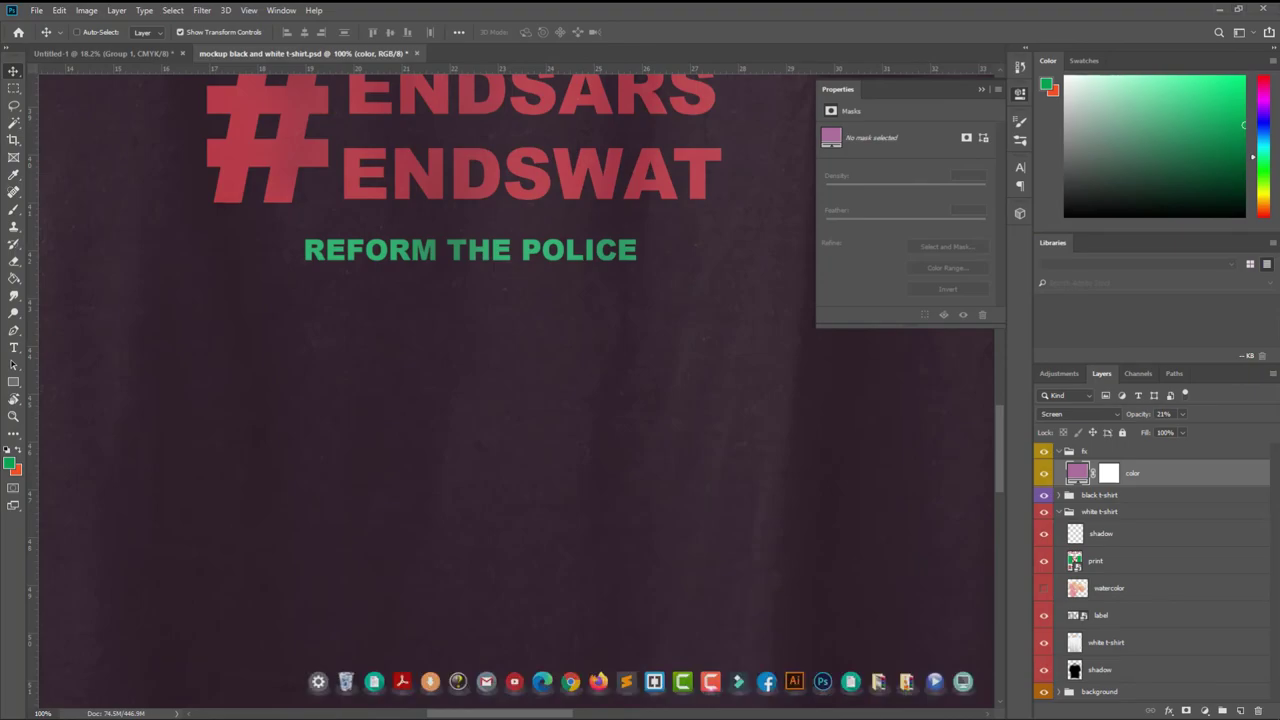
pyautogui.hotkey('ctrl', '-')
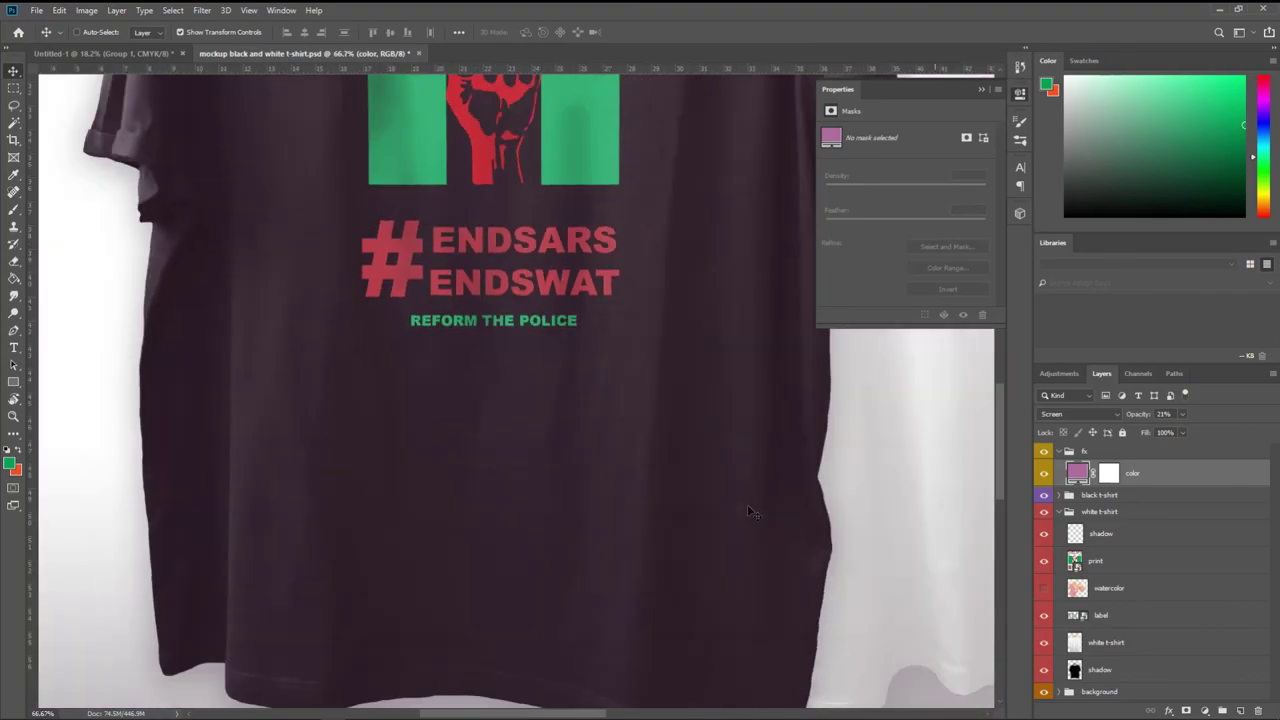
pyautogui.hotkey('ctrl', '-')
pyautogui.hotkey('ctrl', '-')
pyautogui.hotkey('ctrl', '-')
pyautogui.hotkey('ctrl', '-')
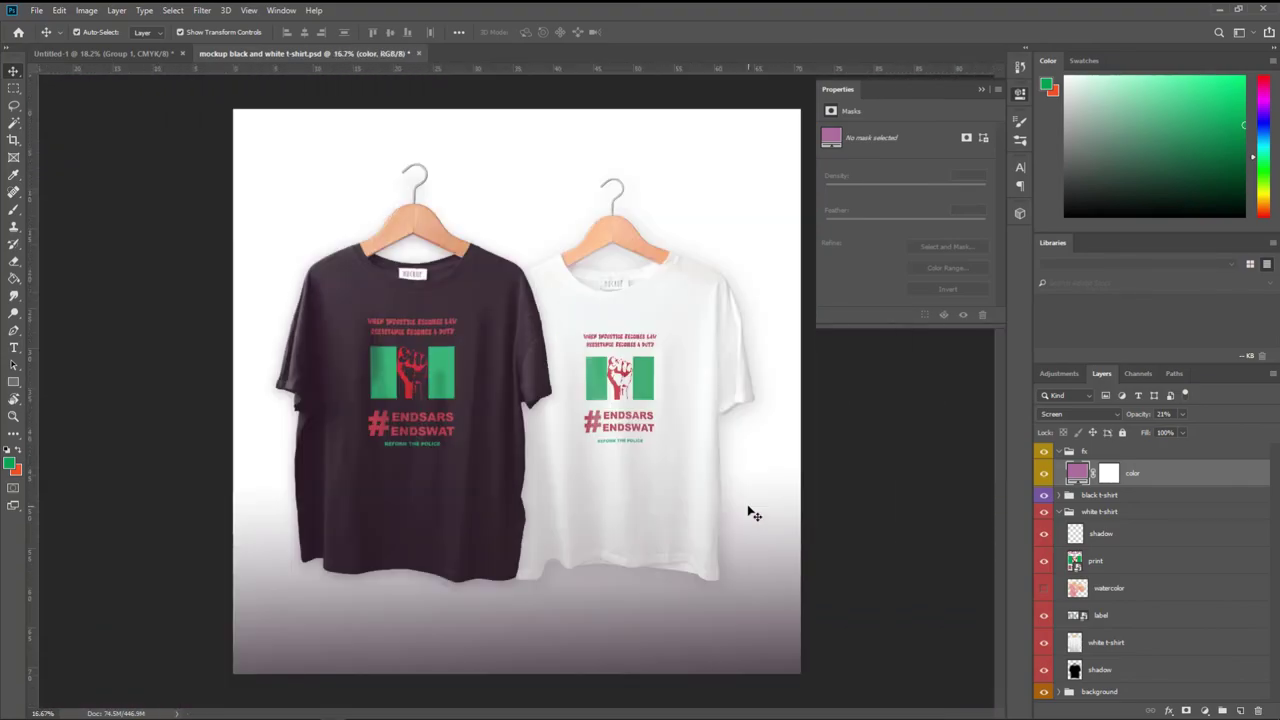